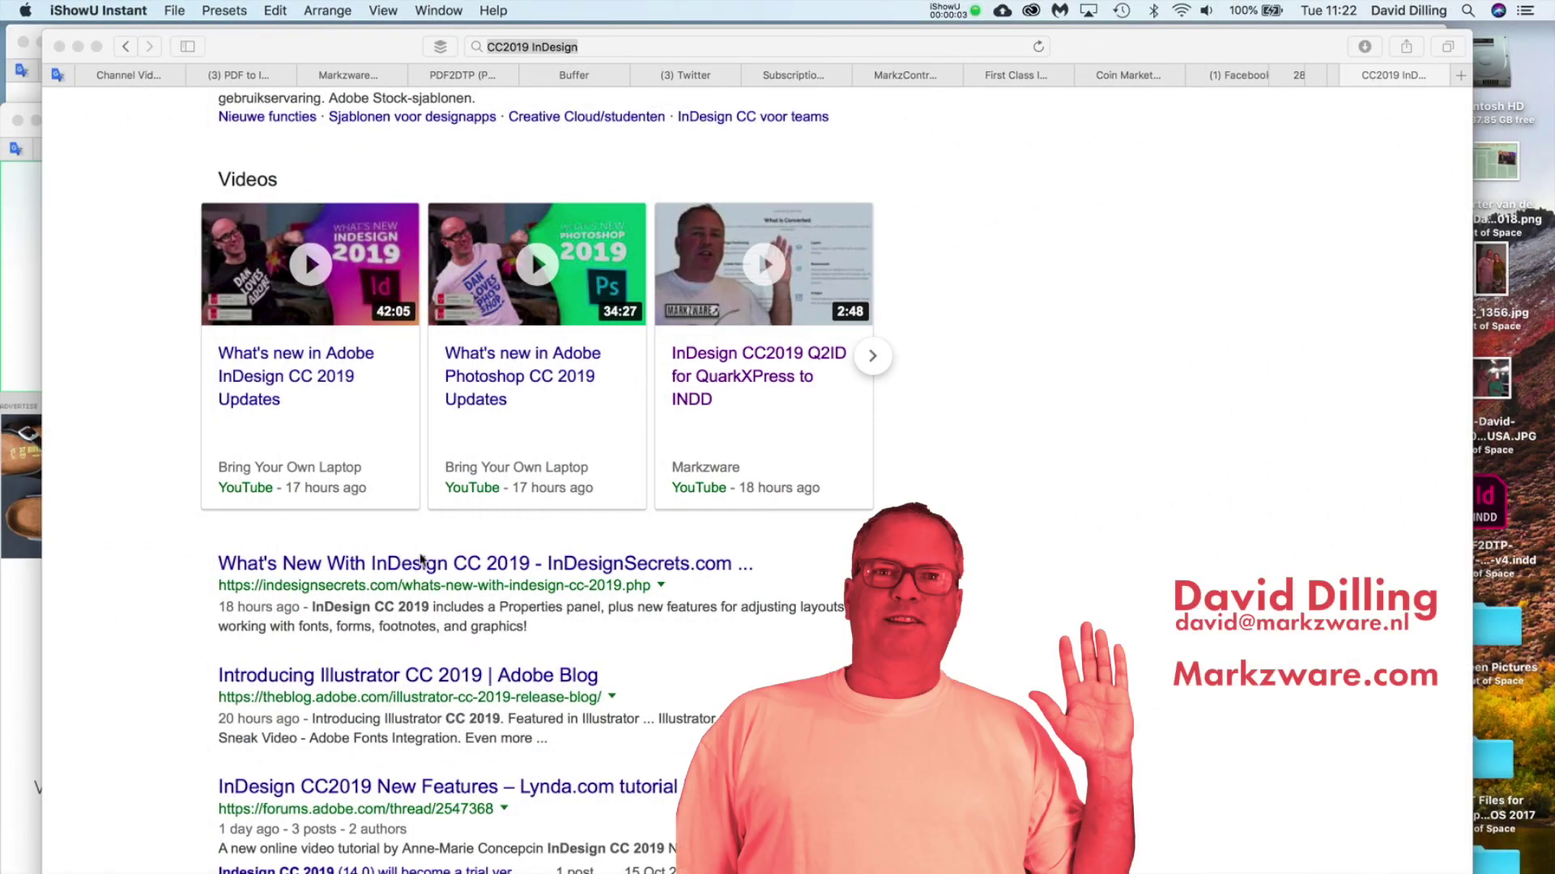
Scroll the Google results and open the InDesignSecrets 'What's New With InDesign CC 2019' article
{"action": "left_click", "coordinate": [203, 576]}
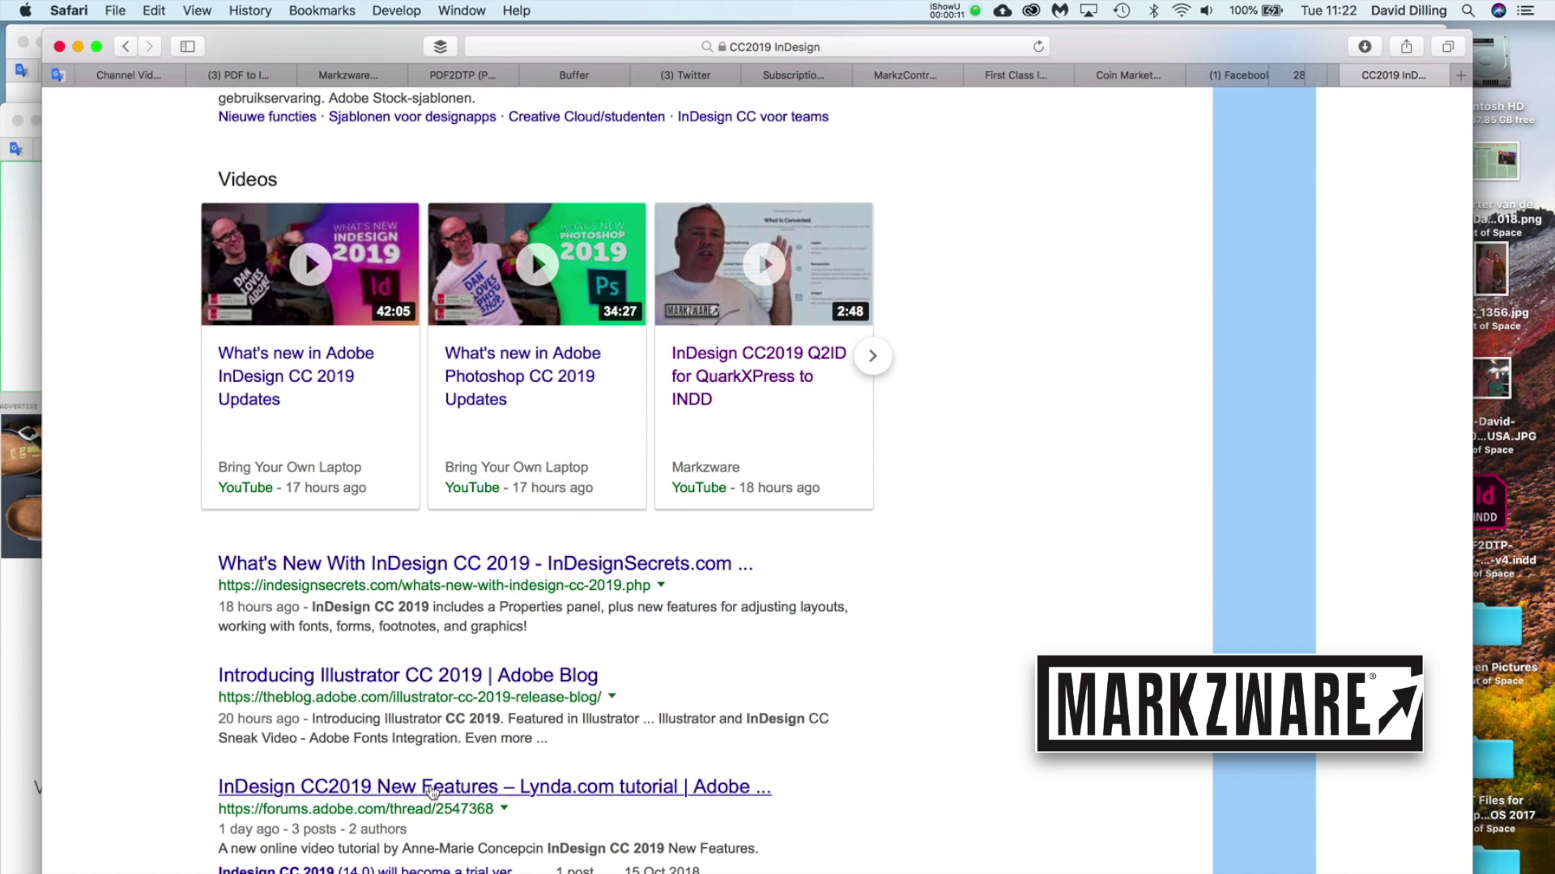
{"action": "scroll", "coordinate": [935, 674], "scroll_direction": "down", "scroll_amount": 5}
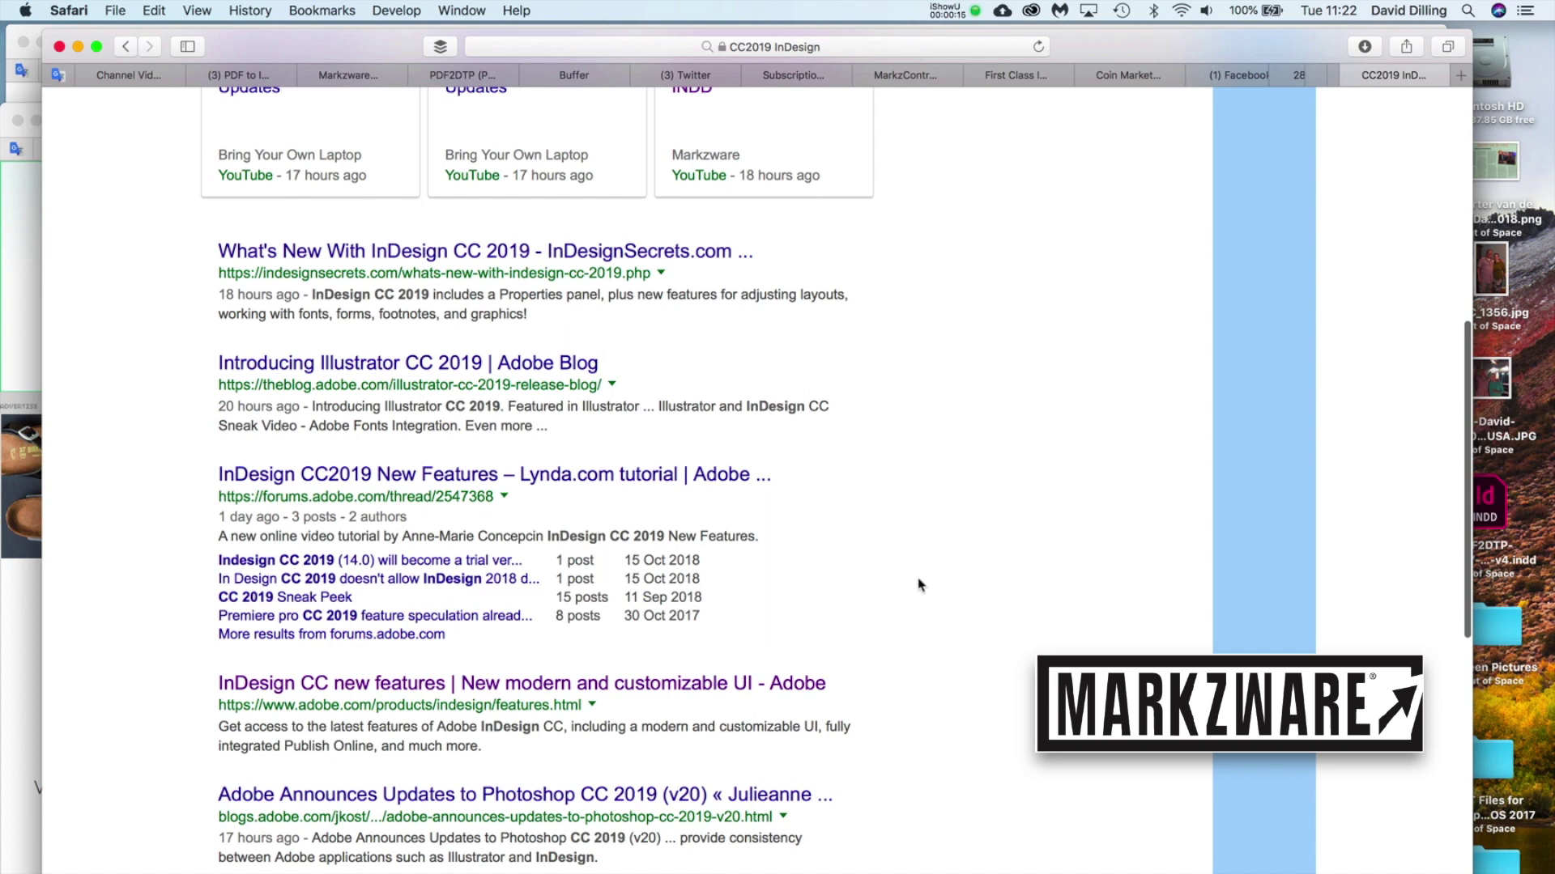
{"action": "scroll", "coordinate": [919, 585], "scroll_direction": "down", "scroll_amount": 2}
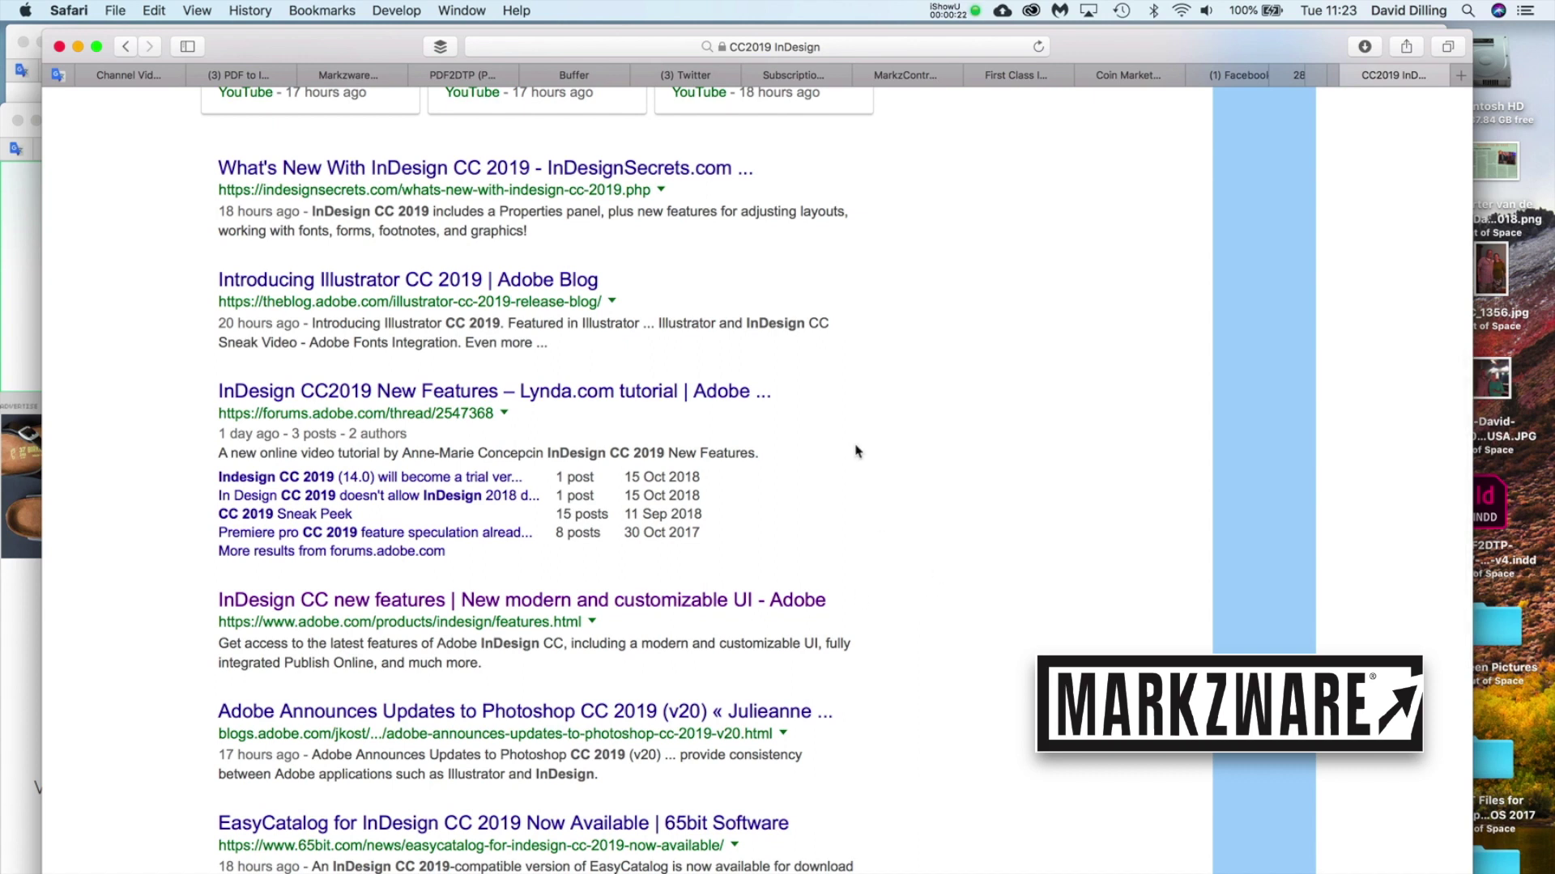
{"action": "scroll", "coordinate": [857, 451], "scroll_direction": "up", "scroll_amount": 5}
{"action": "left_click", "coordinate": [507, 373]}
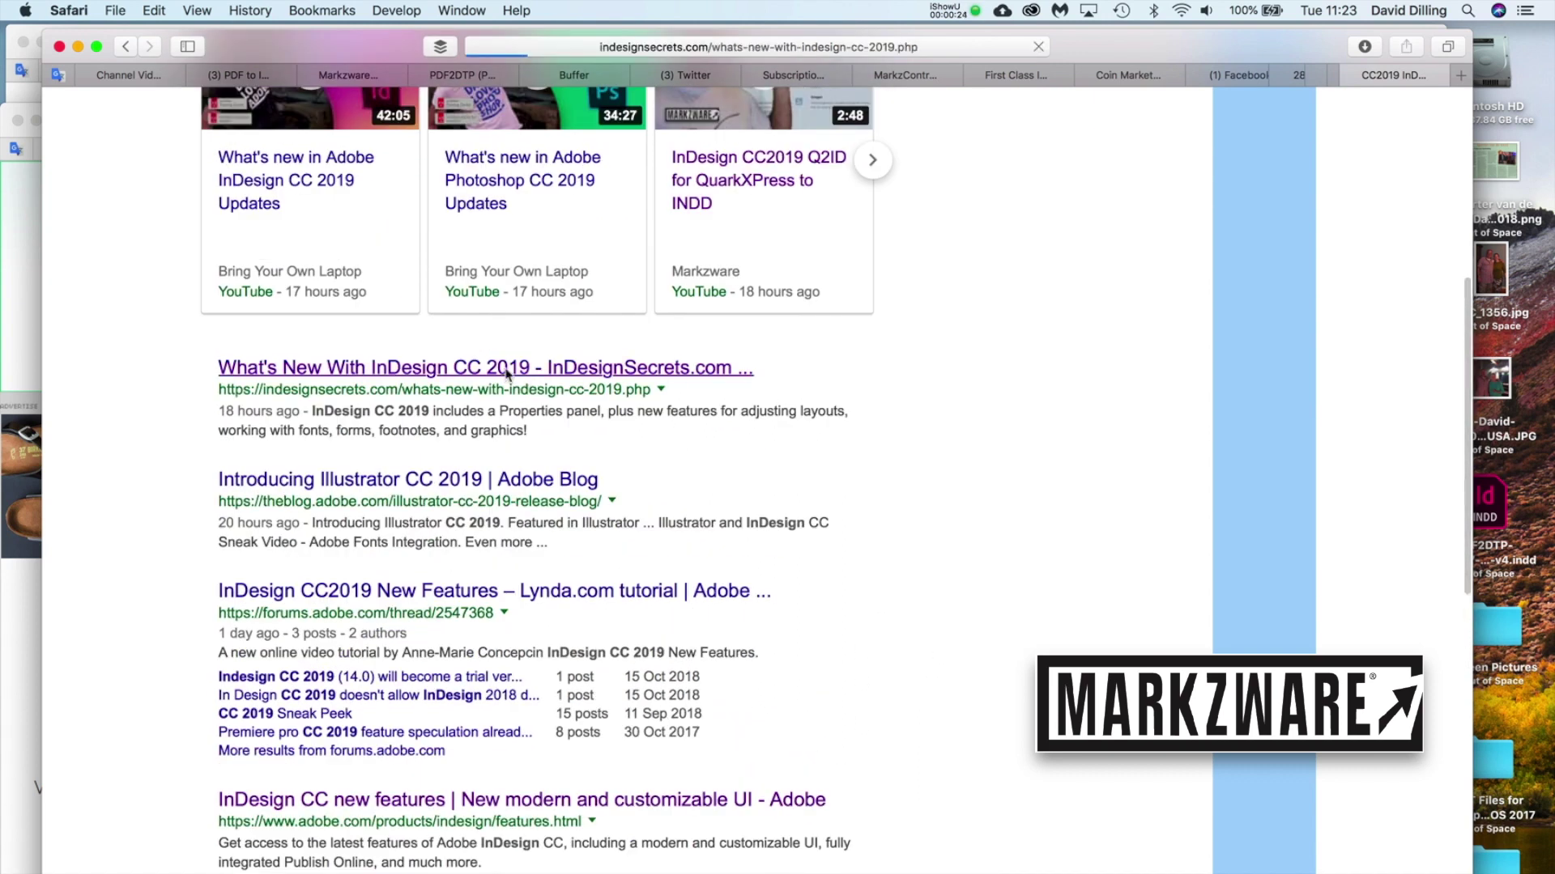
Skim the article and shift the Safari window slightly left
{"action": "scroll", "coordinate": [408, 660], "scroll_direction": "down", "scroll_amount": 3}
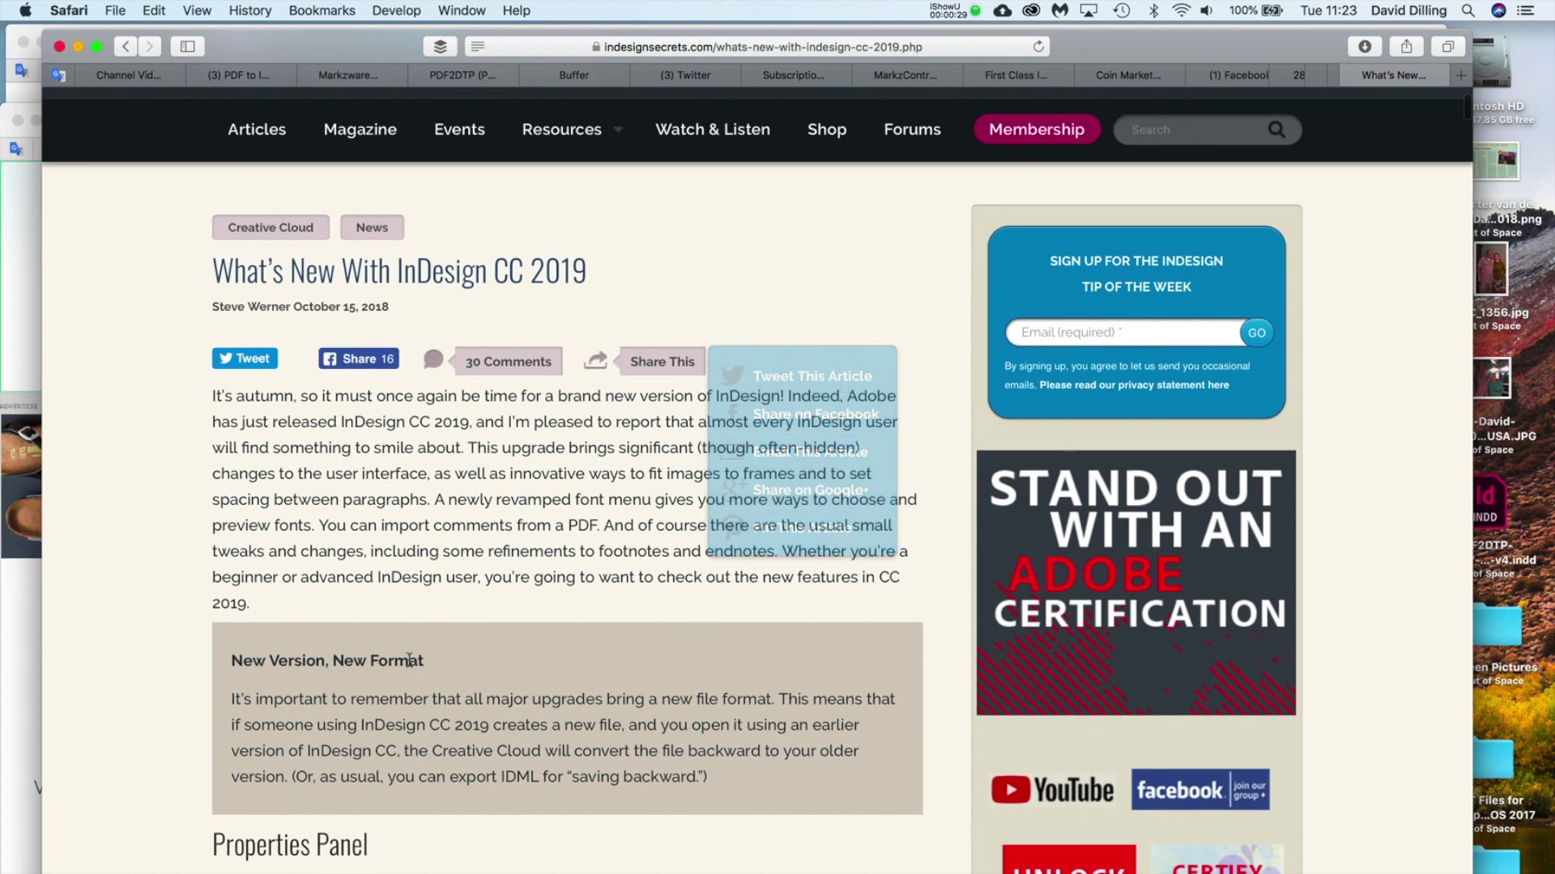
{"action": "scroll", "coordinate": [409, 660], "scroll_direction": "down", "scroll_amount": 5}
{"action": "scroll", "coordinate": [409, 486], "scroll_direction": "up", "scroll_amount": 8}
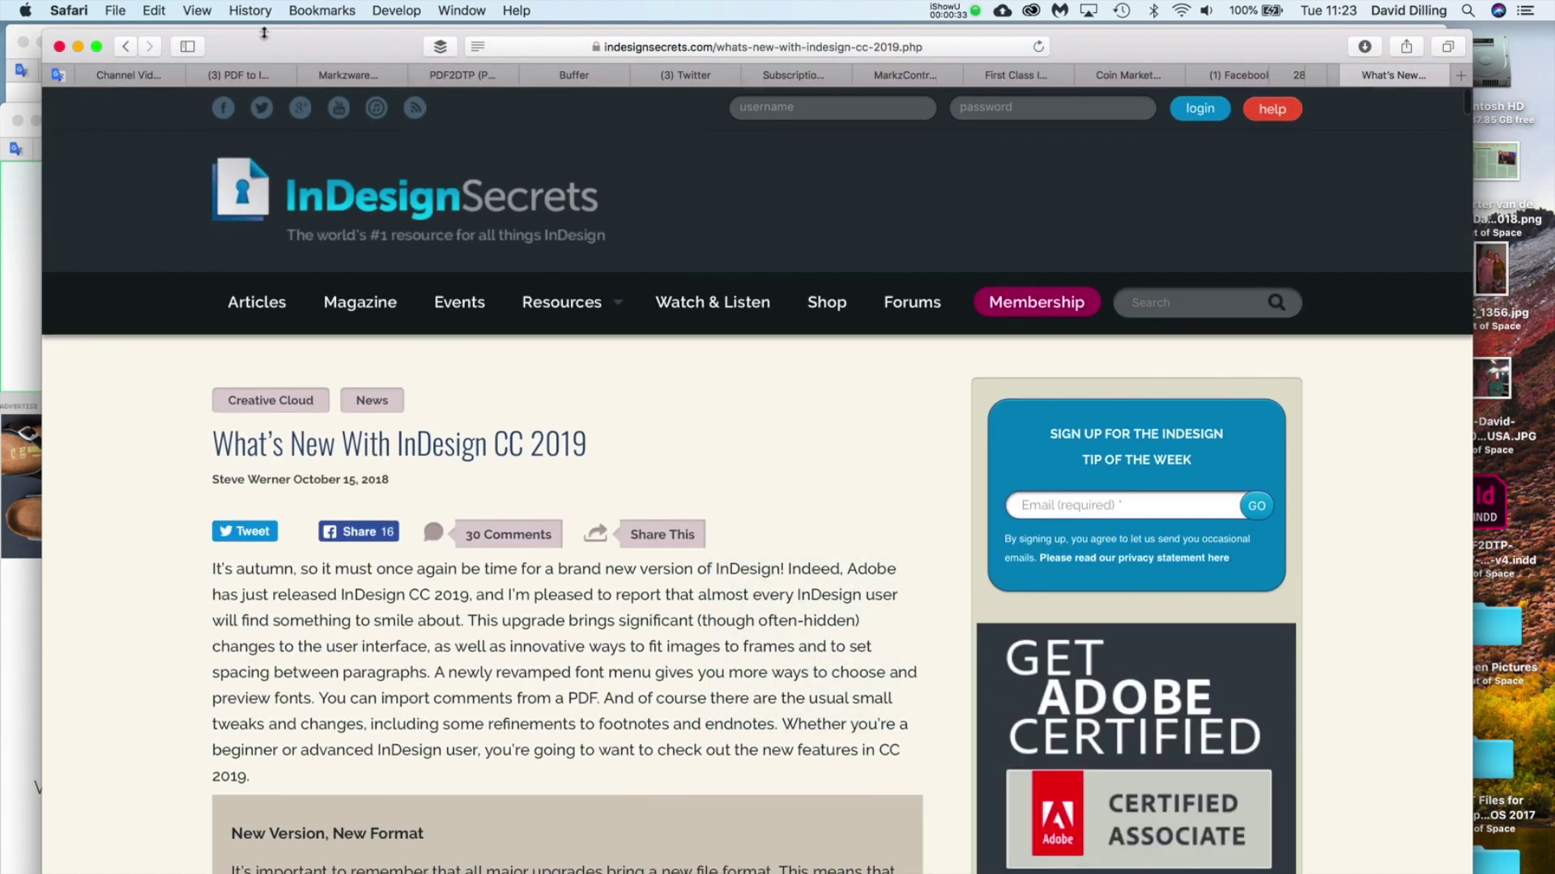
{"action": "left_click_drag", "start_coordinate": [258, 46], "coordinate": [217, 46]}
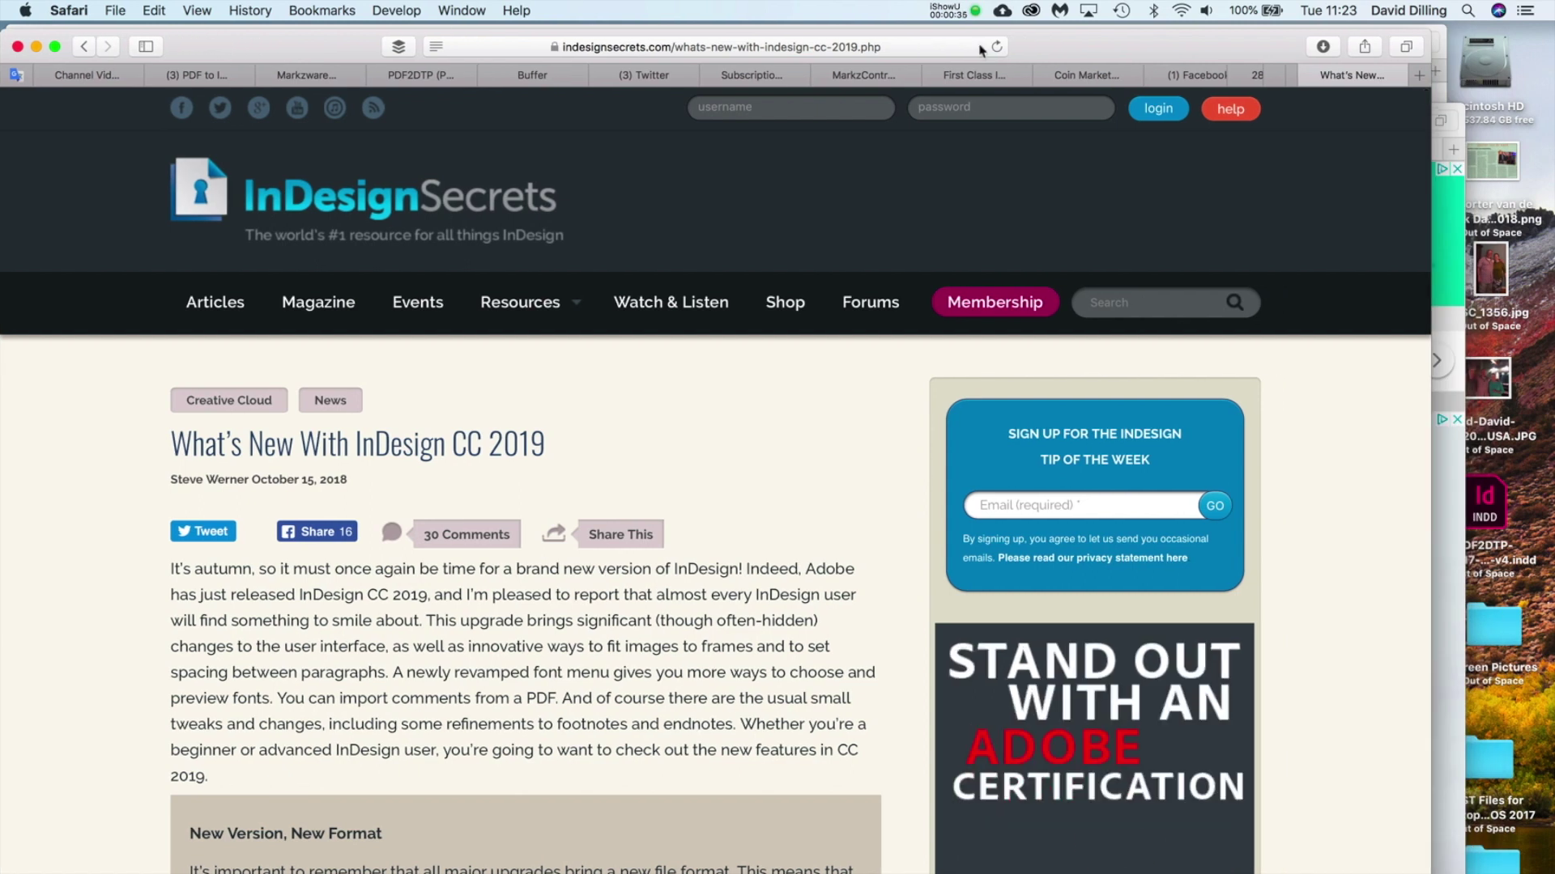
Show the Creative Cloud Apps panel in front of InDesign CC's start screen
{"action": "left_click", "coordinate": [1030, 10]}
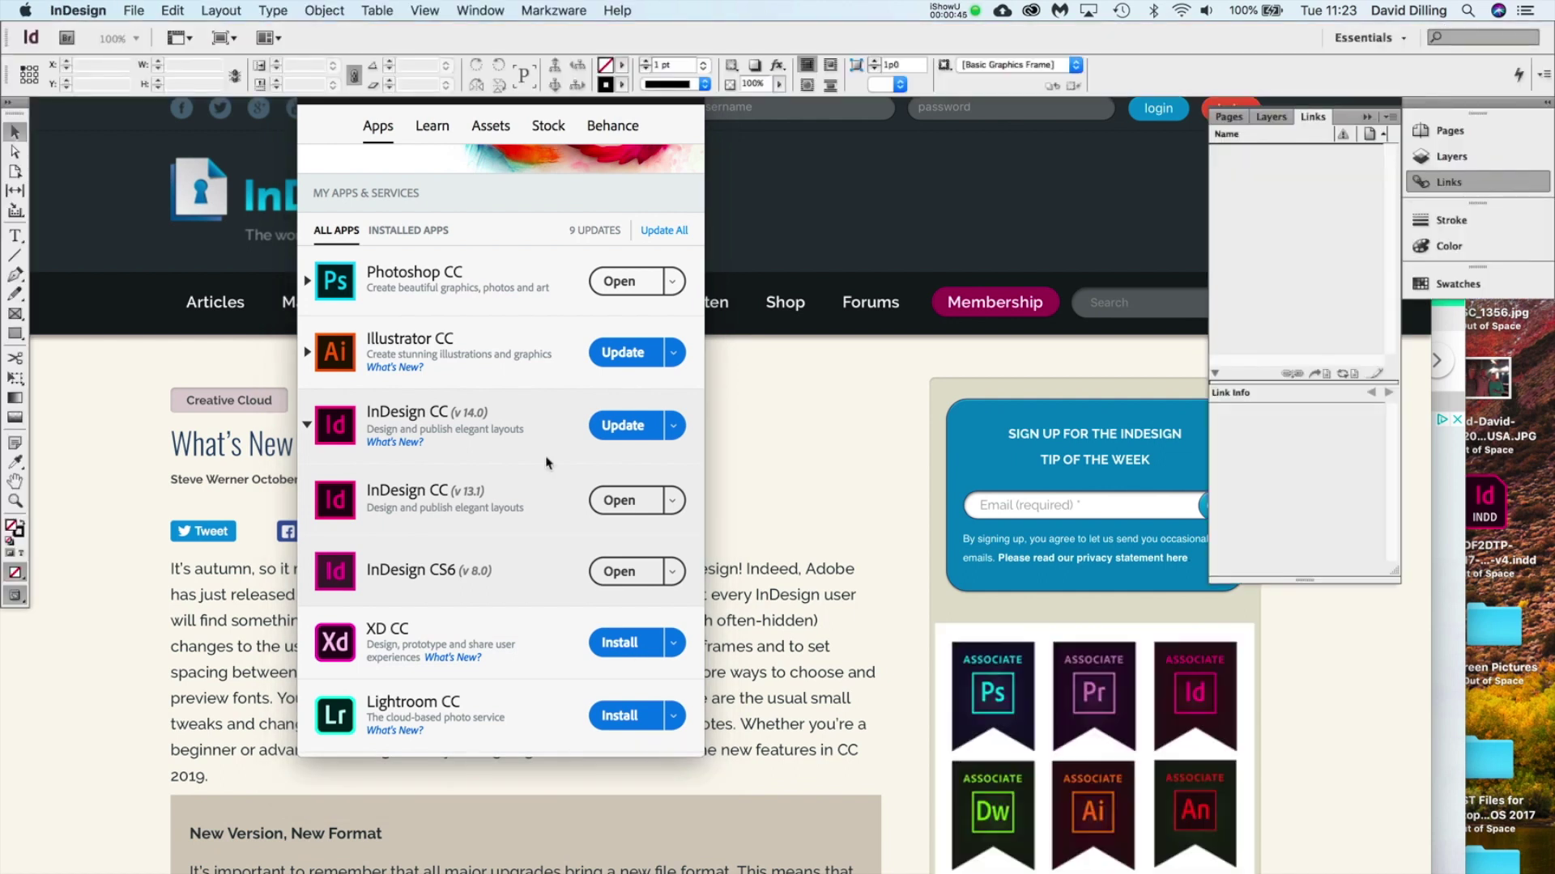
{"action": "left_click", "coordinate": [545, 462]}
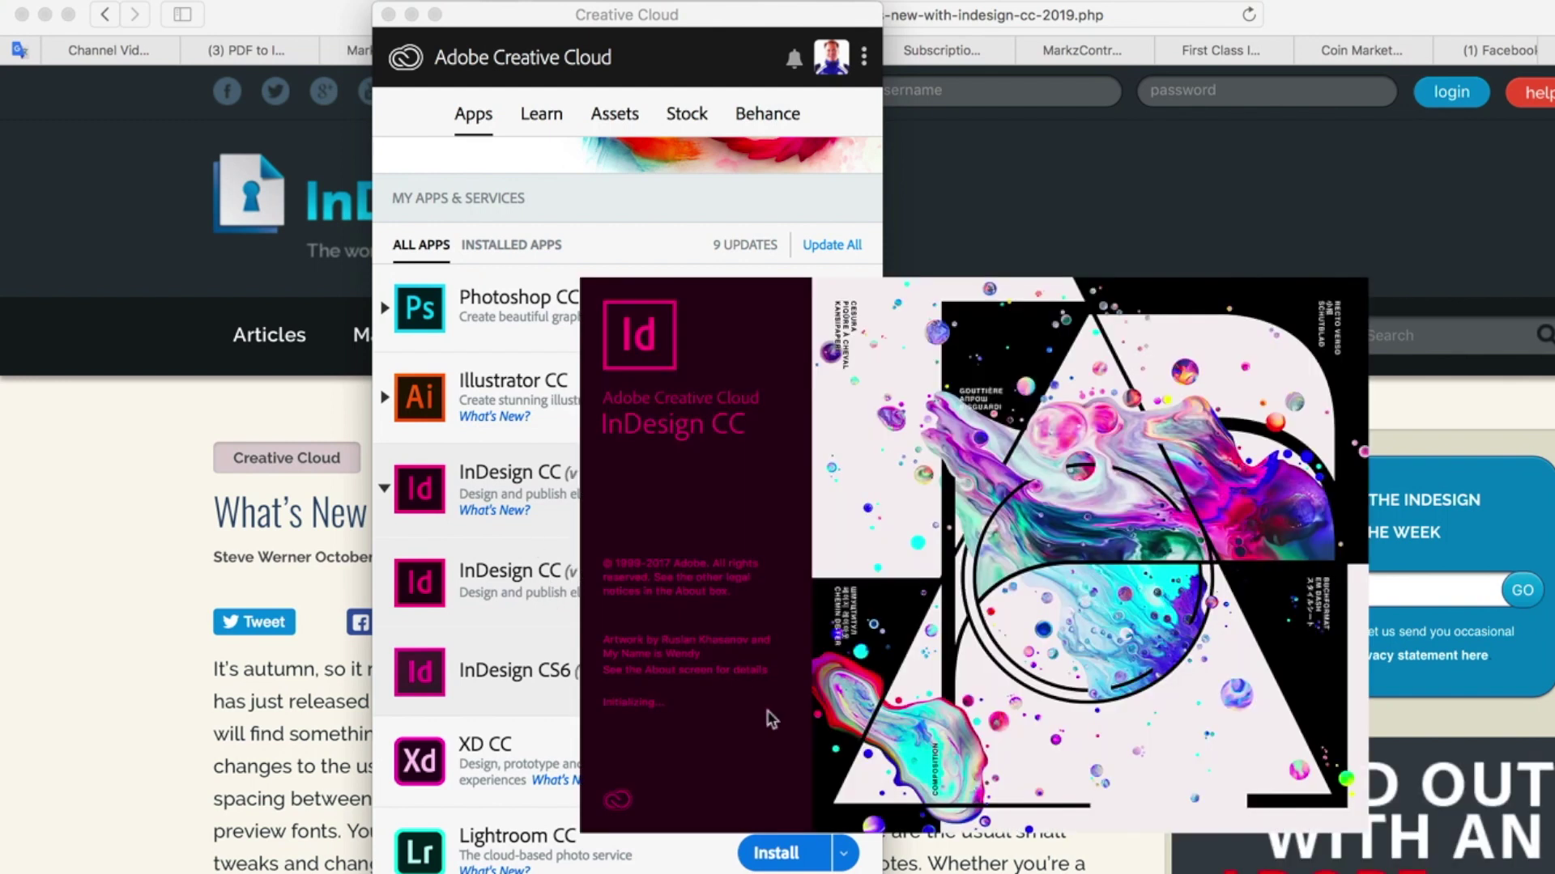
{"action": "left_click", "coordinate": [484, 619]}
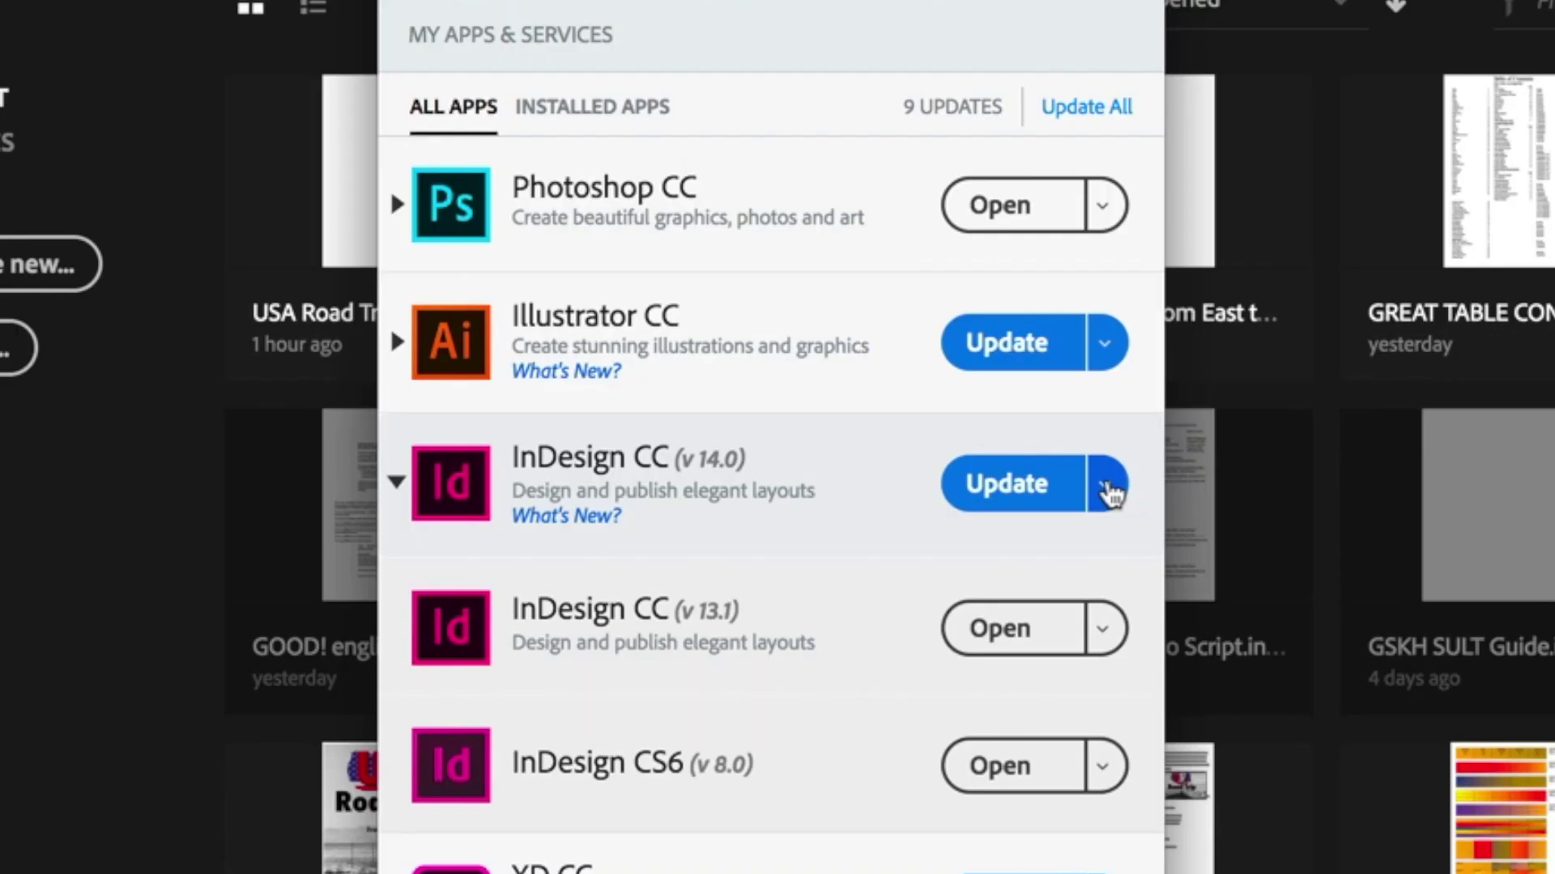
{"action": "left_click", "coordinate": [1108, 486]}
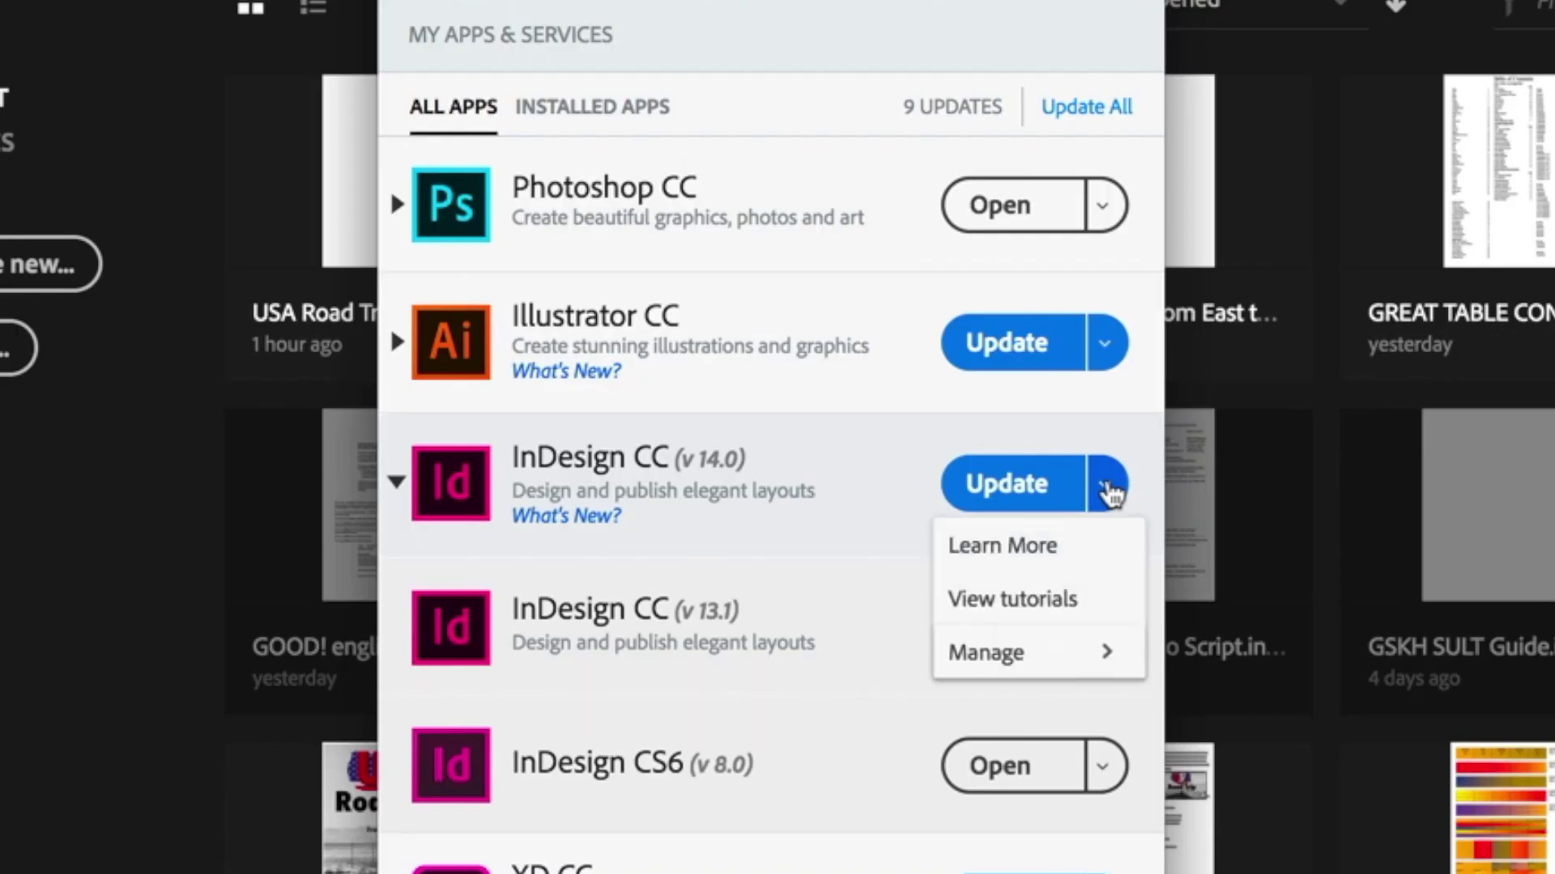
{"action": "left_click", "coordinate": [1059, 660]}
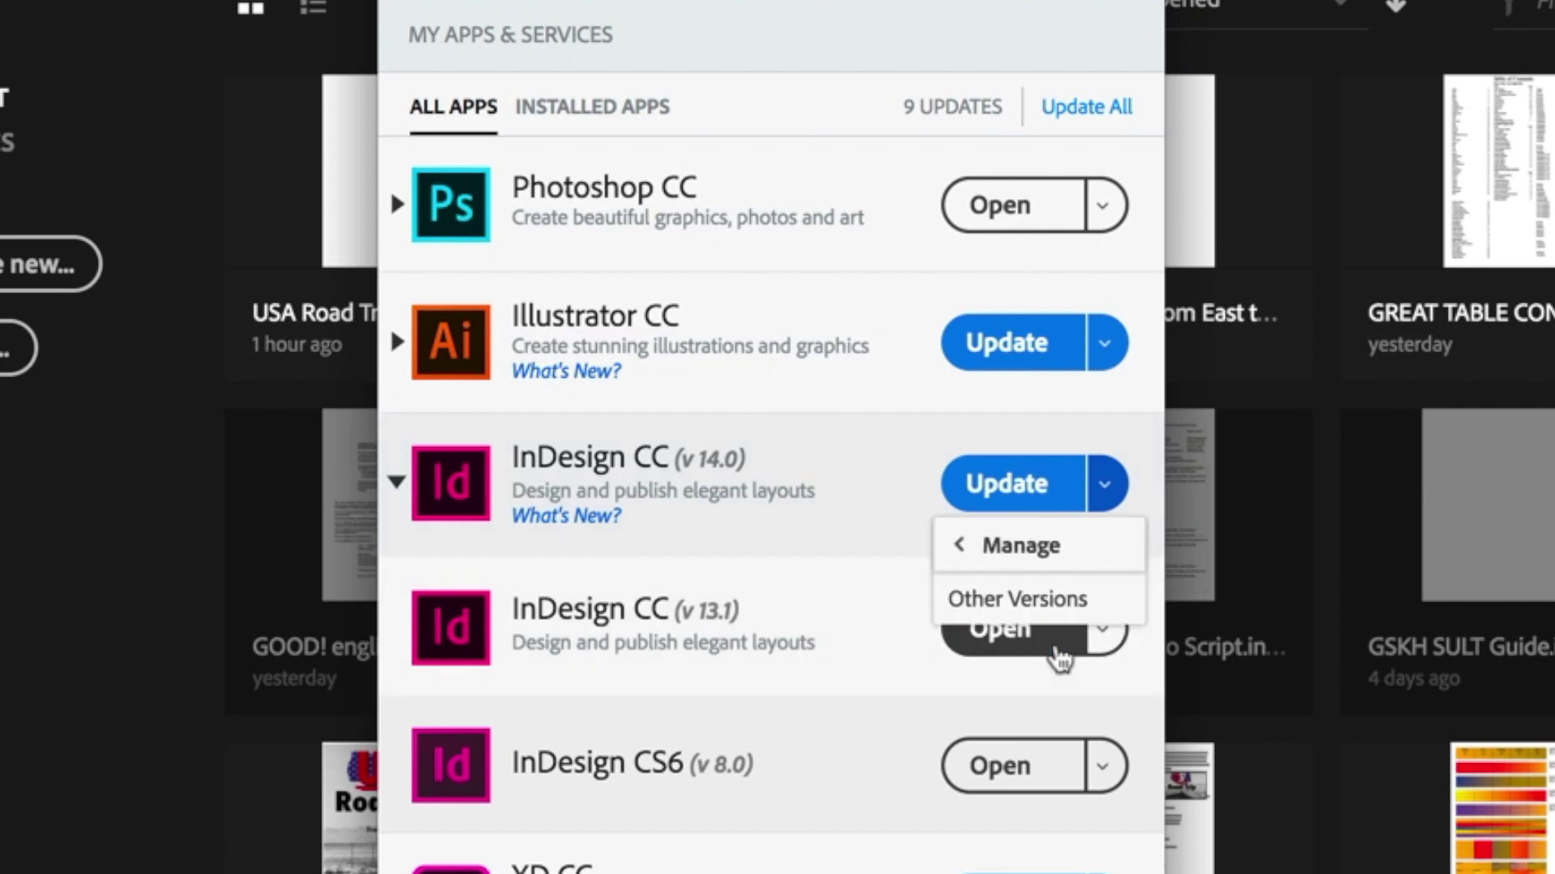
{"action": "left_click", "coordinate": [1027, 600]}
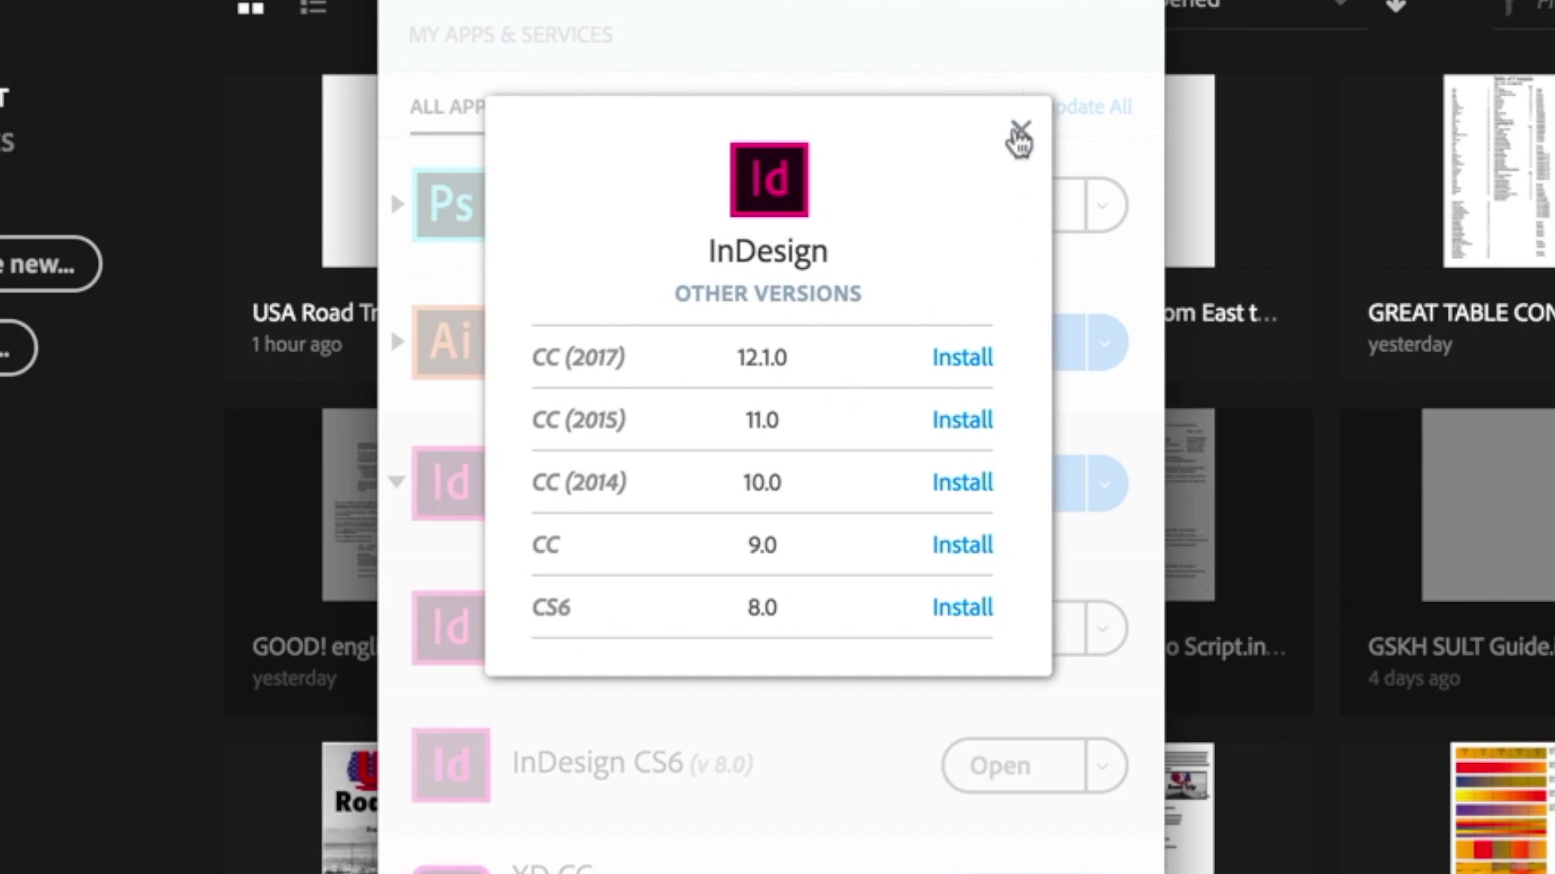
{"action": "left_click", "coordinate": [1019, 134]}
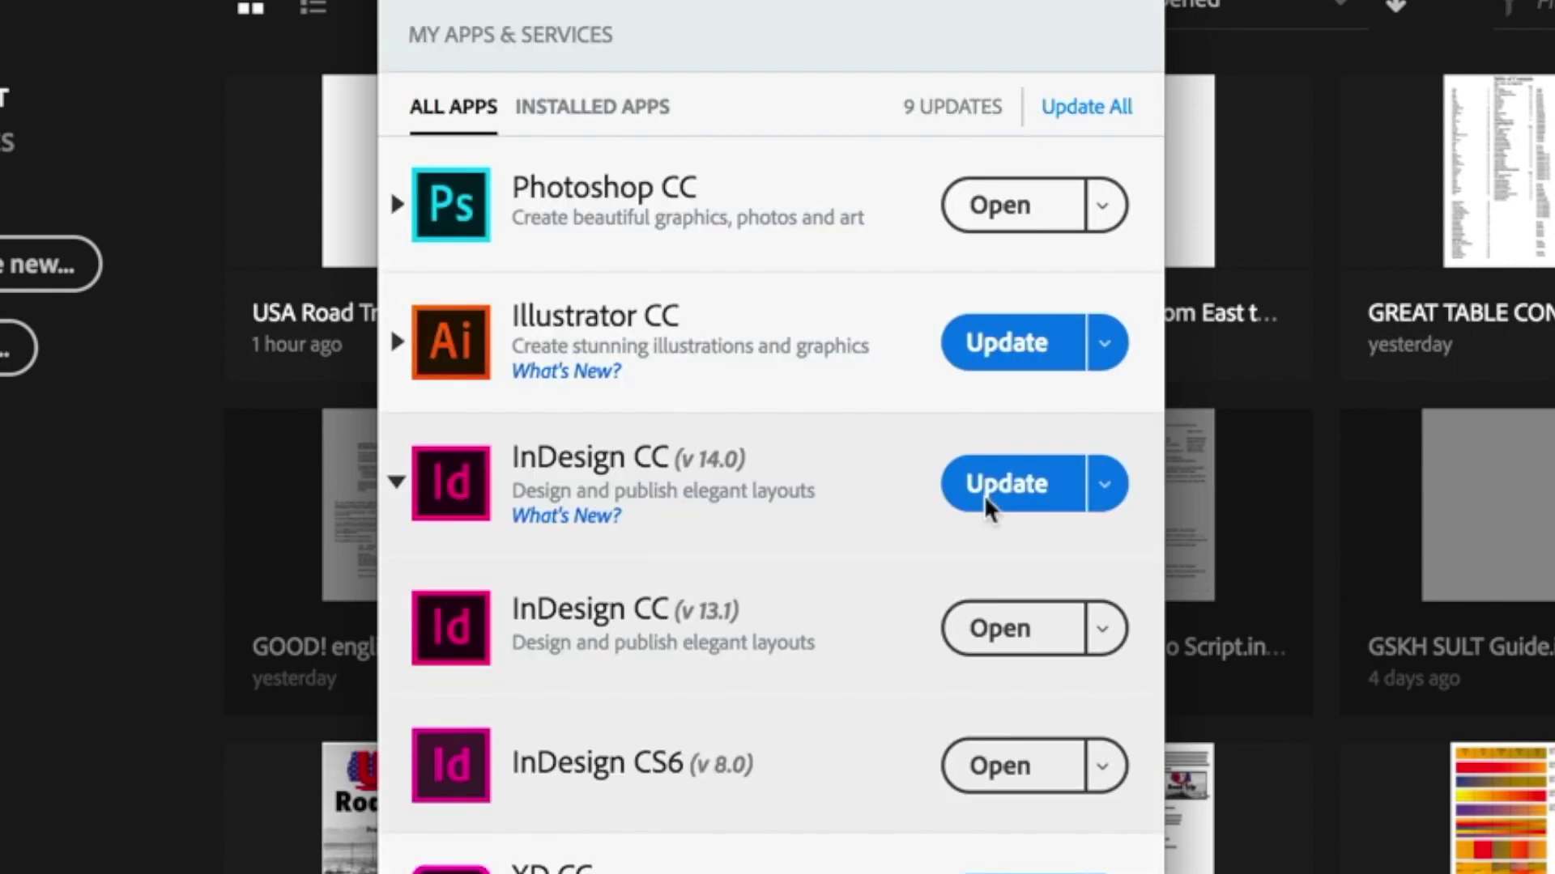
{"action": "left_click", "coordinate": [1105, 633]}
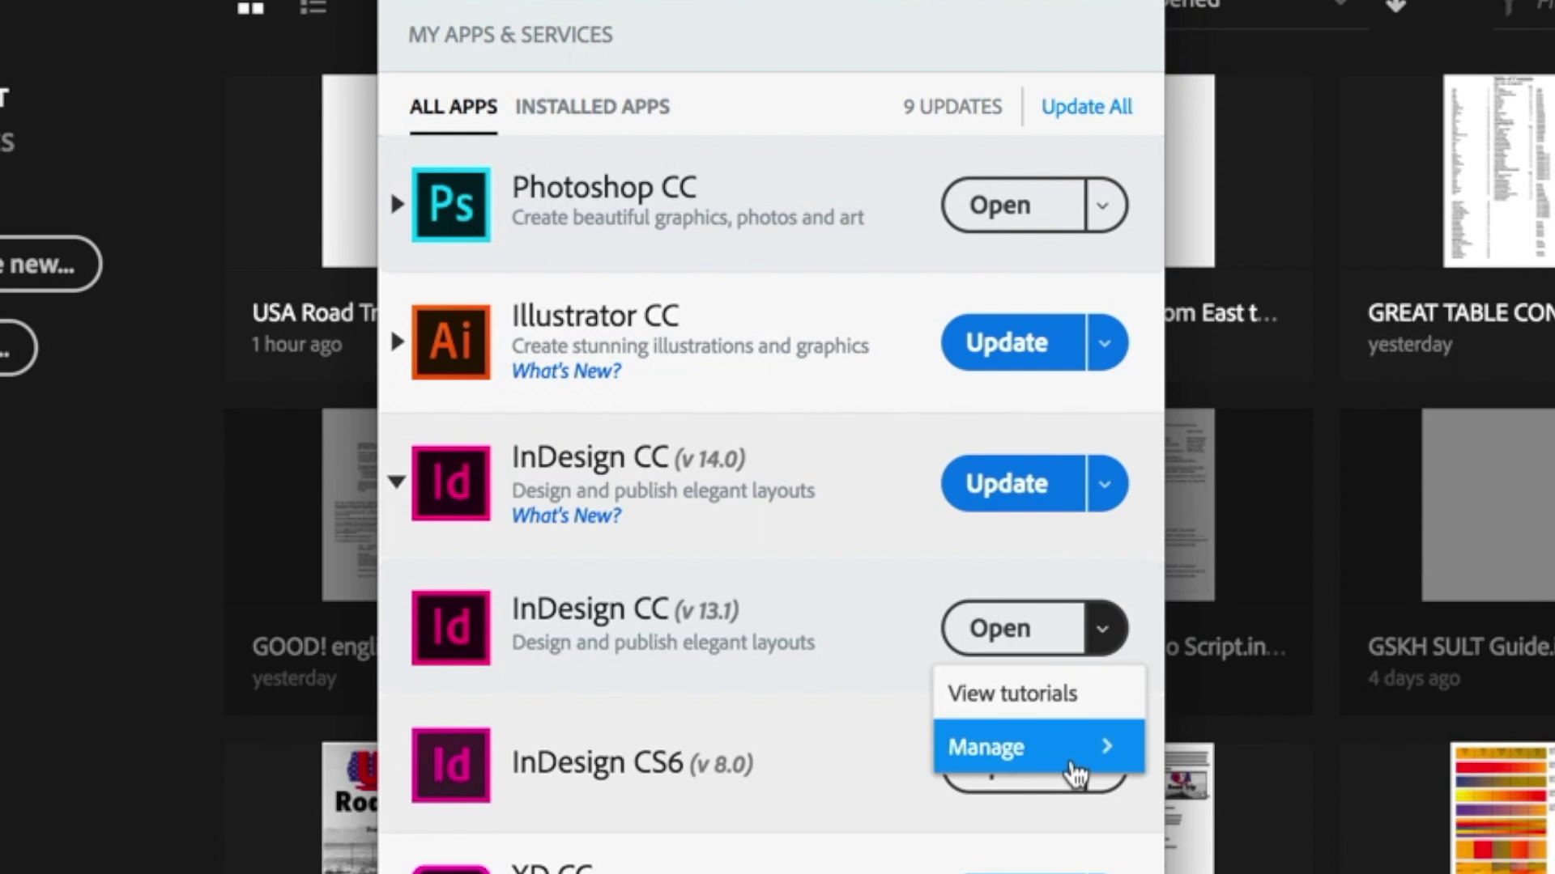
{"action": "left_click", "coordinate": [1075, 774]}
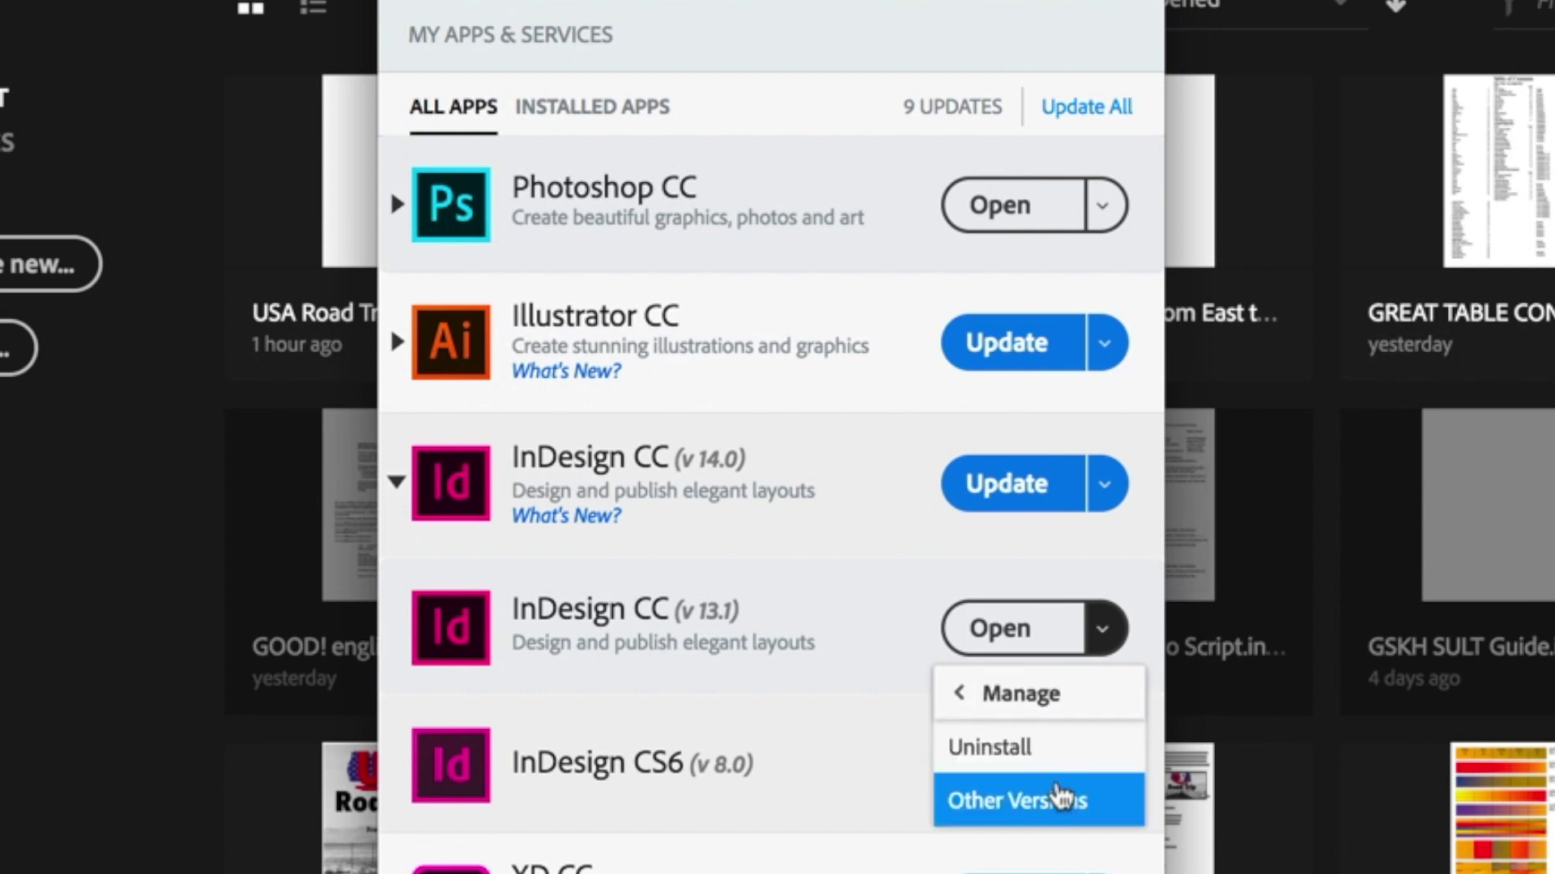
{"action": "left_click", "coordinate": [1052, 723]}
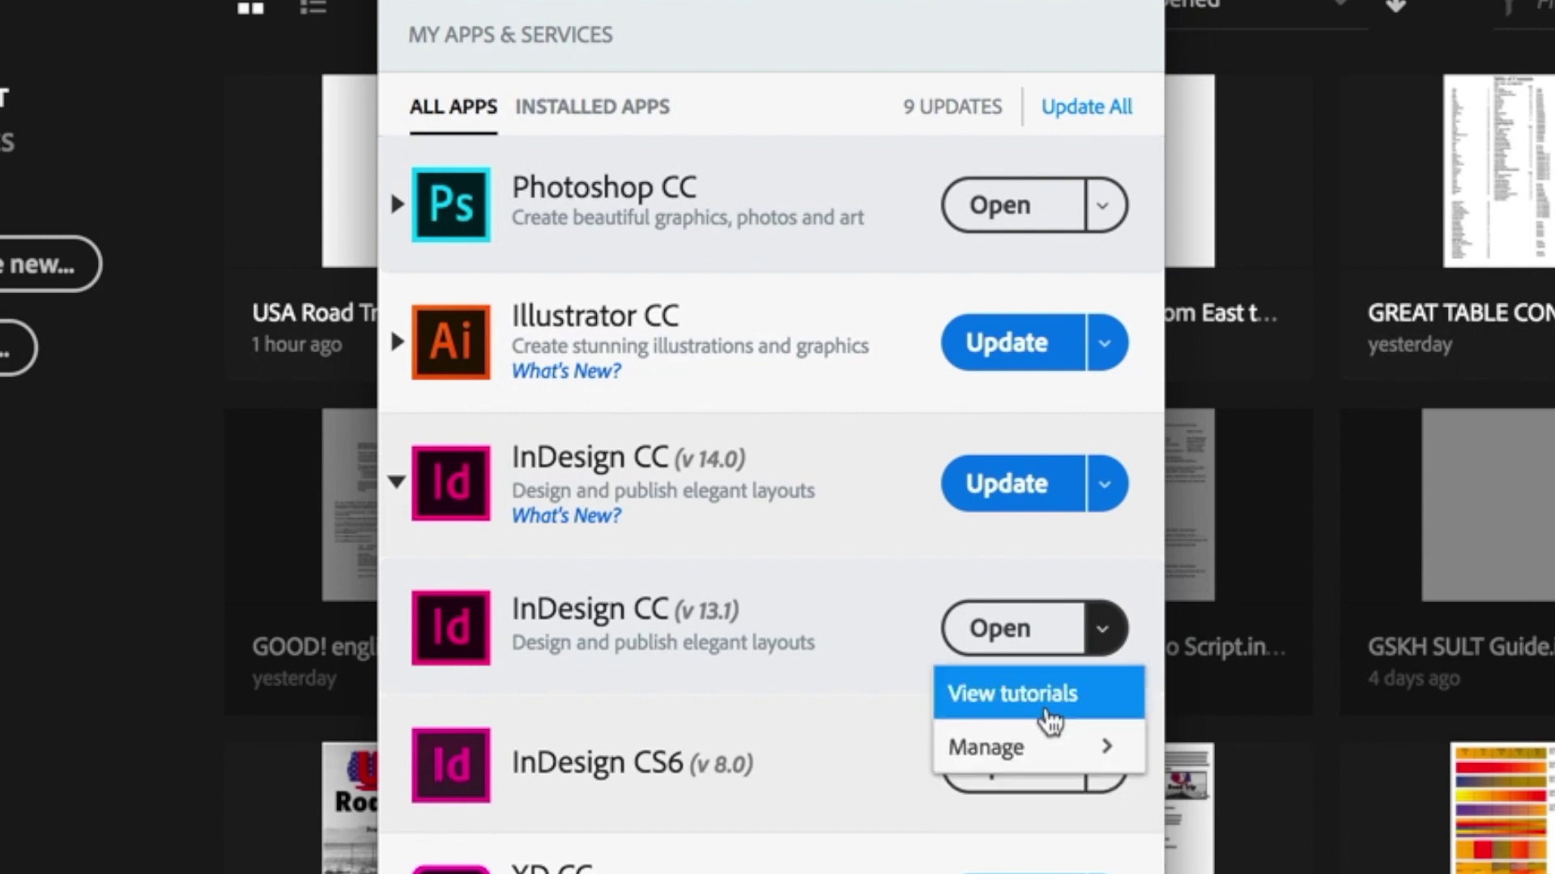
{"action": "left_click", "coordinate": [1030, 752]}
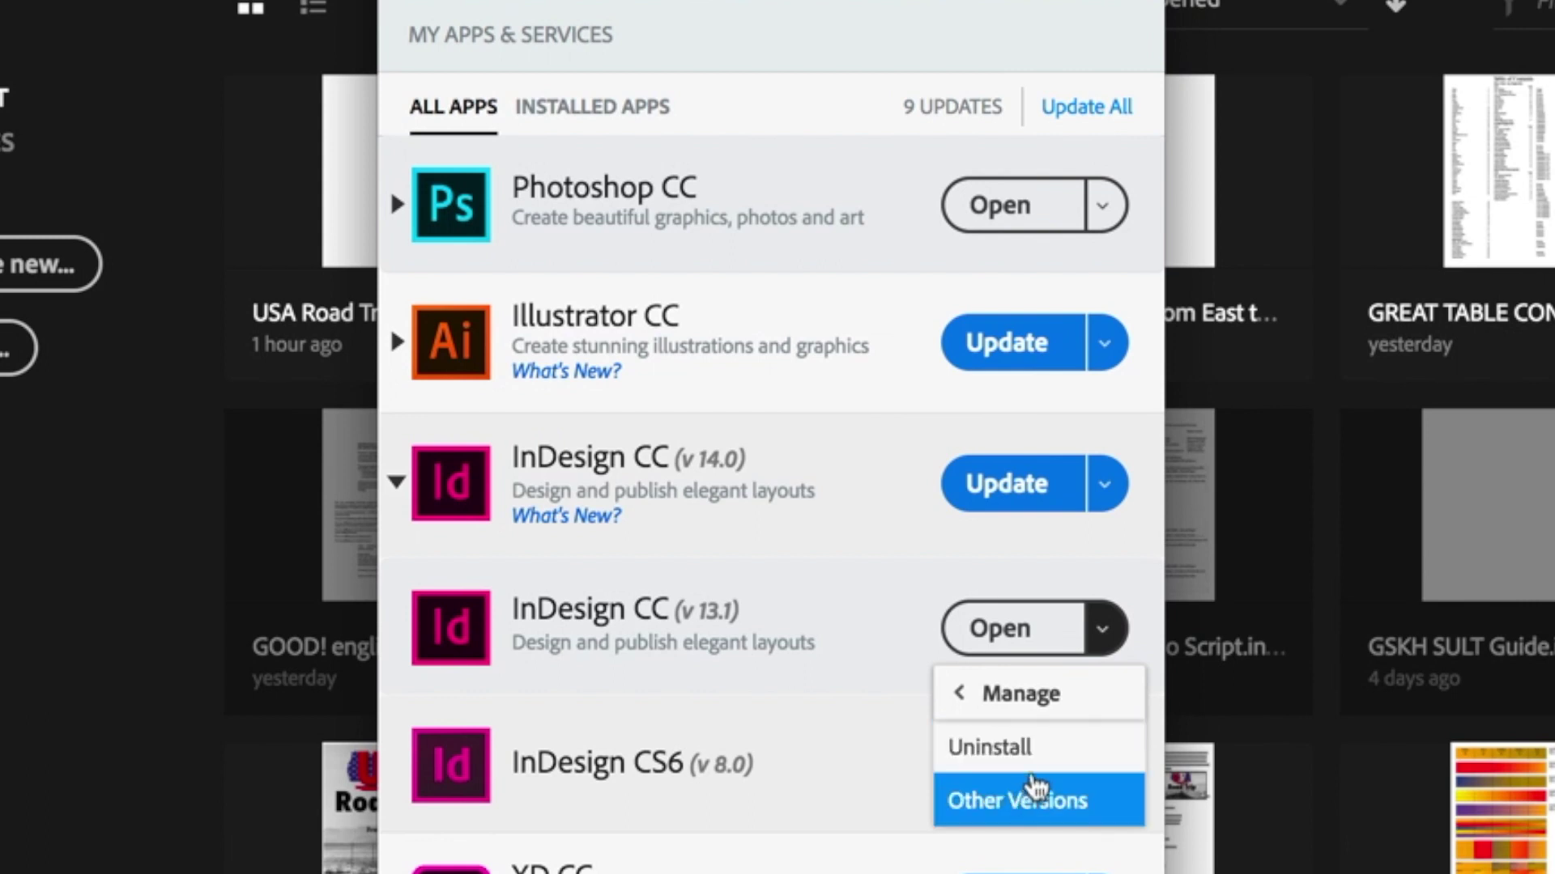
{"action": "left_click", "coordinate": [1036, 790]}
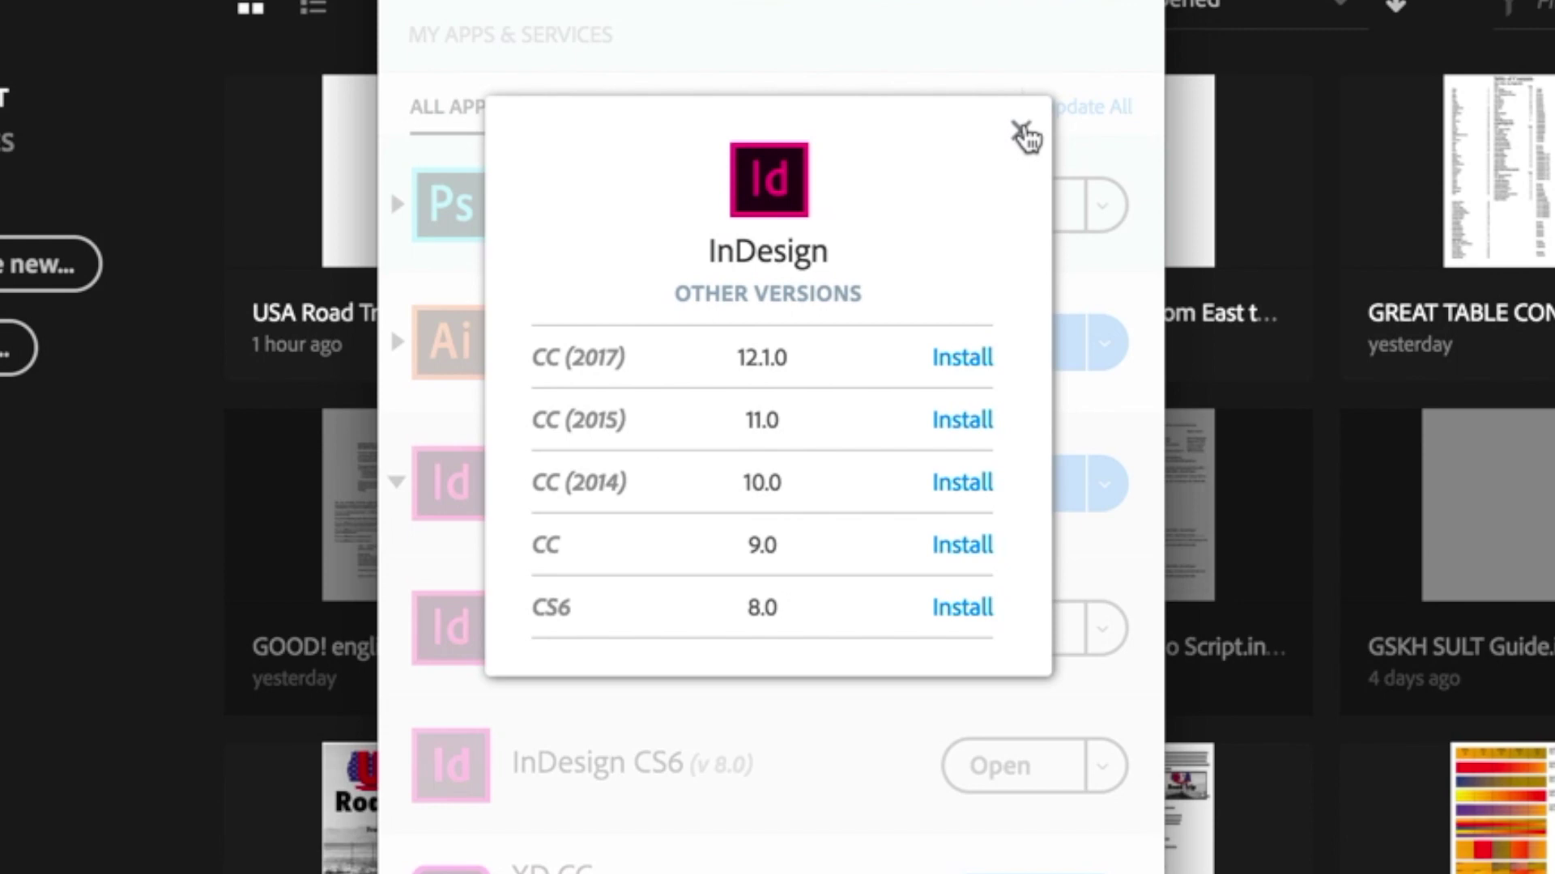
{"action": "left_click", "coordinate": [1021, 132]}
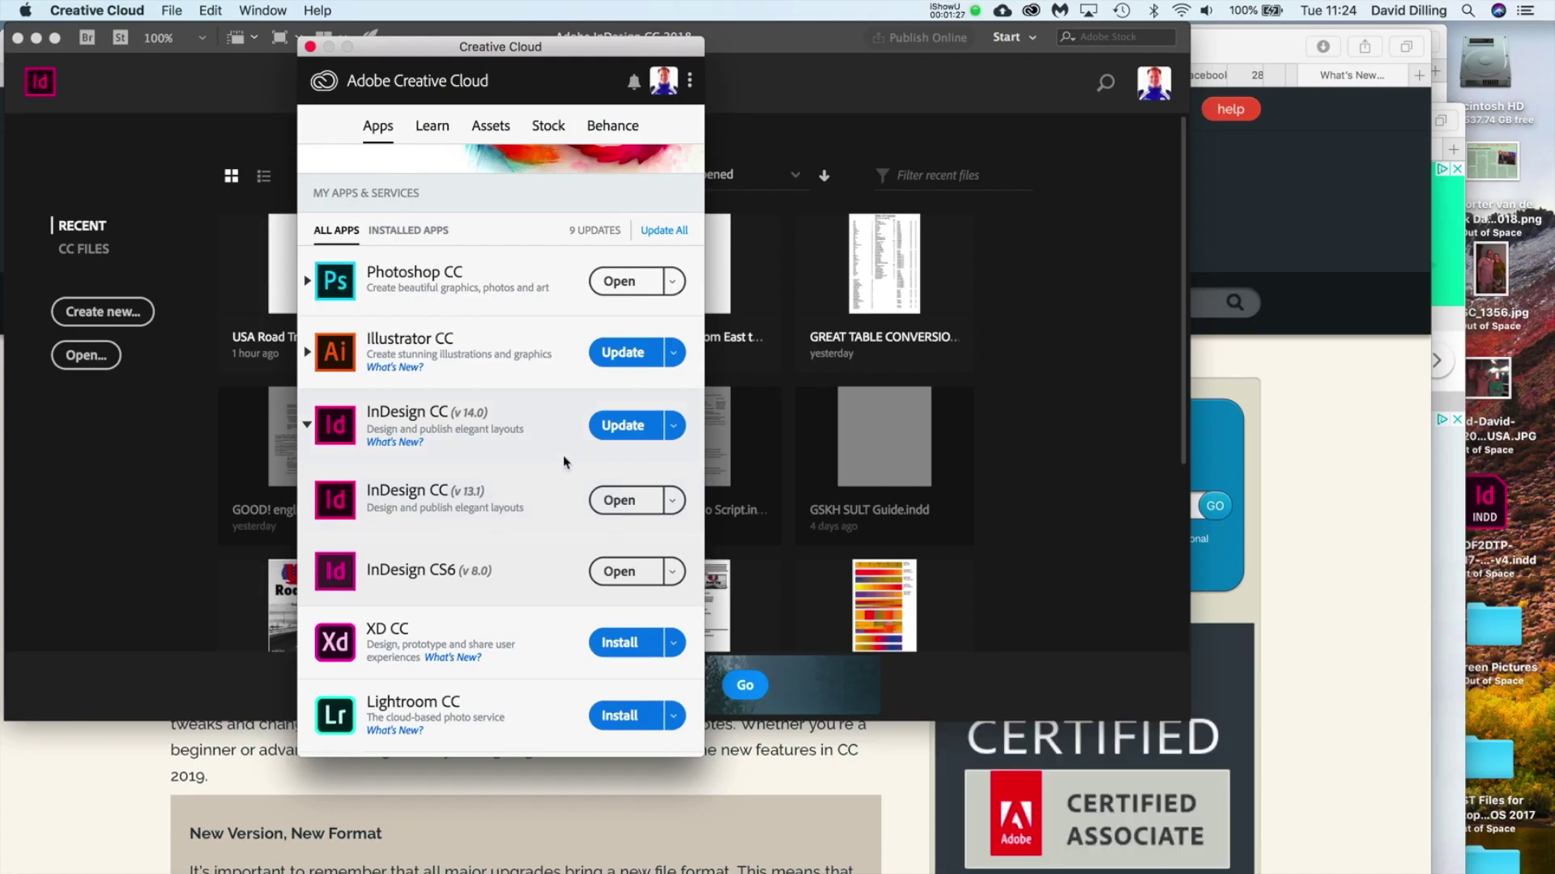
{"action": "left_click", "coordinate": [673, 426]}
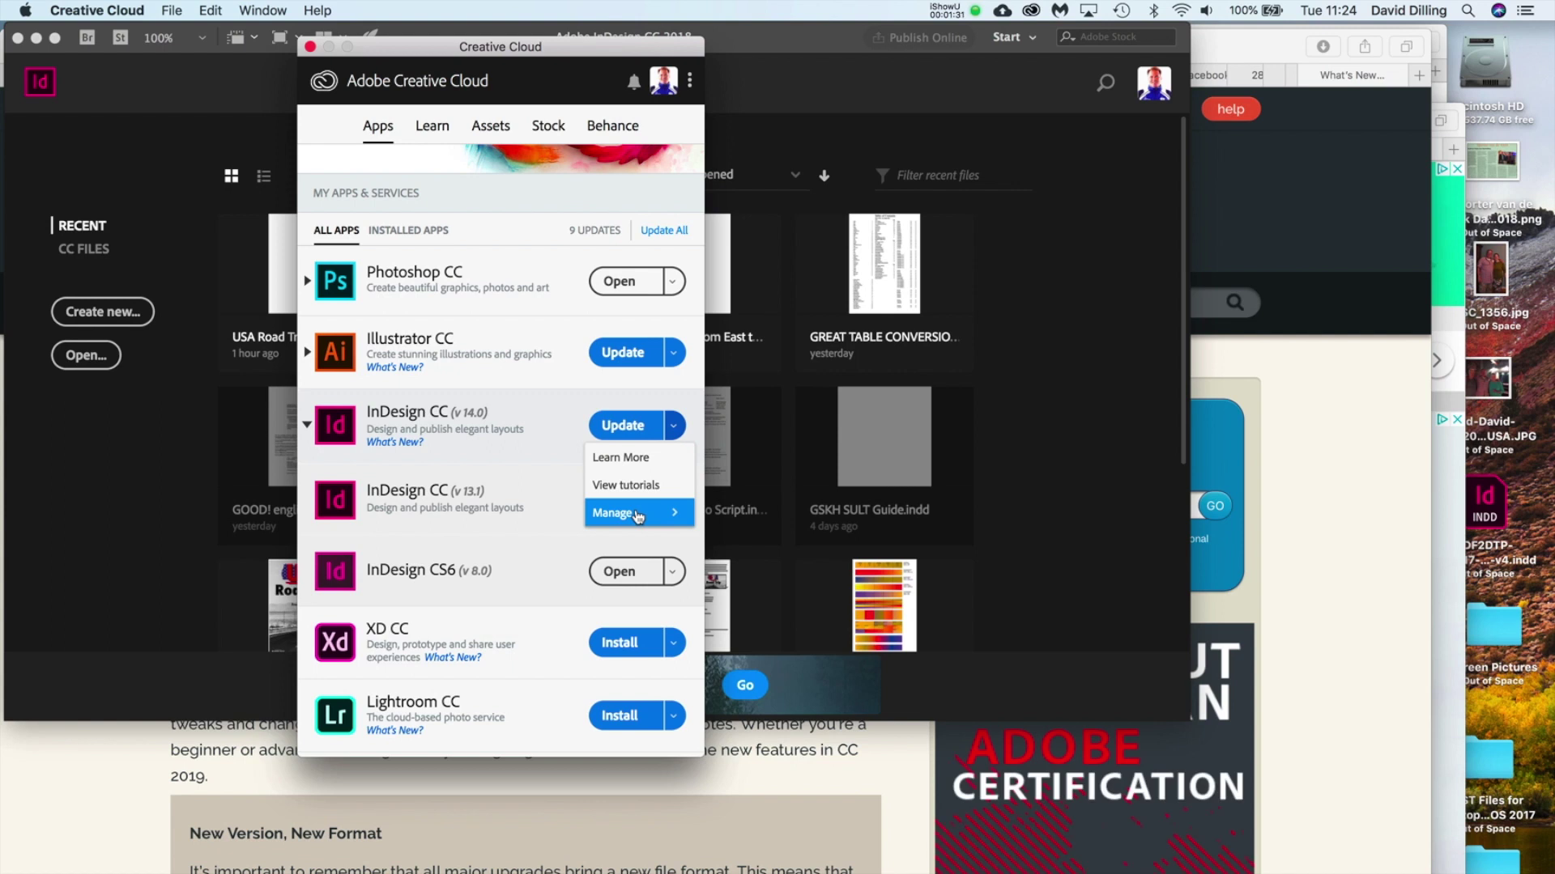
{"action": "left_click", "coordinate": [638, 491]}
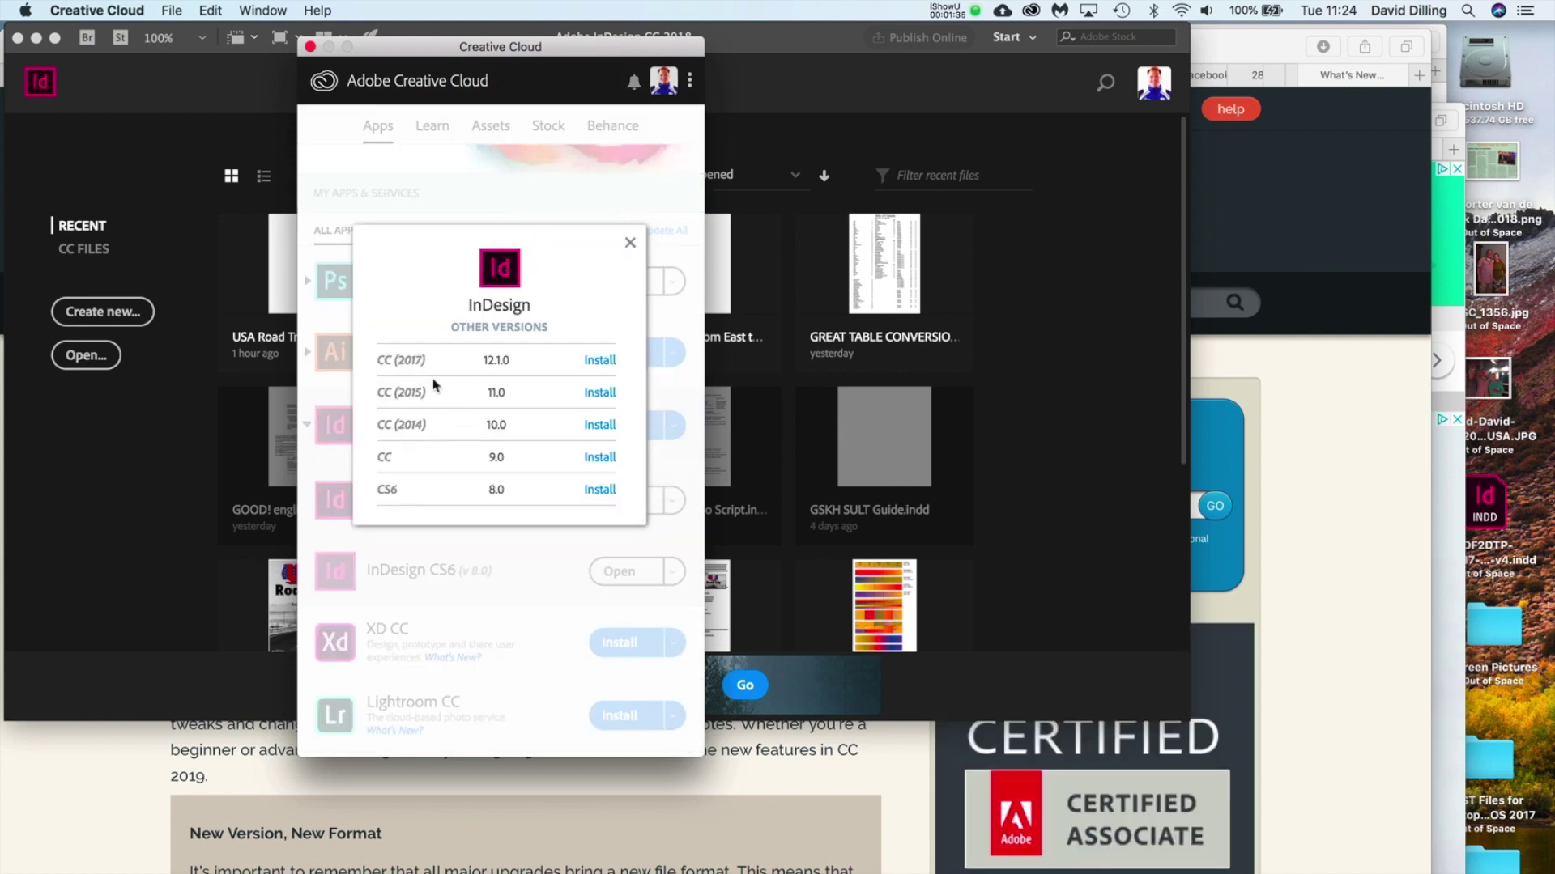
{"action": "left_click", "coordinate": [629, 245]}
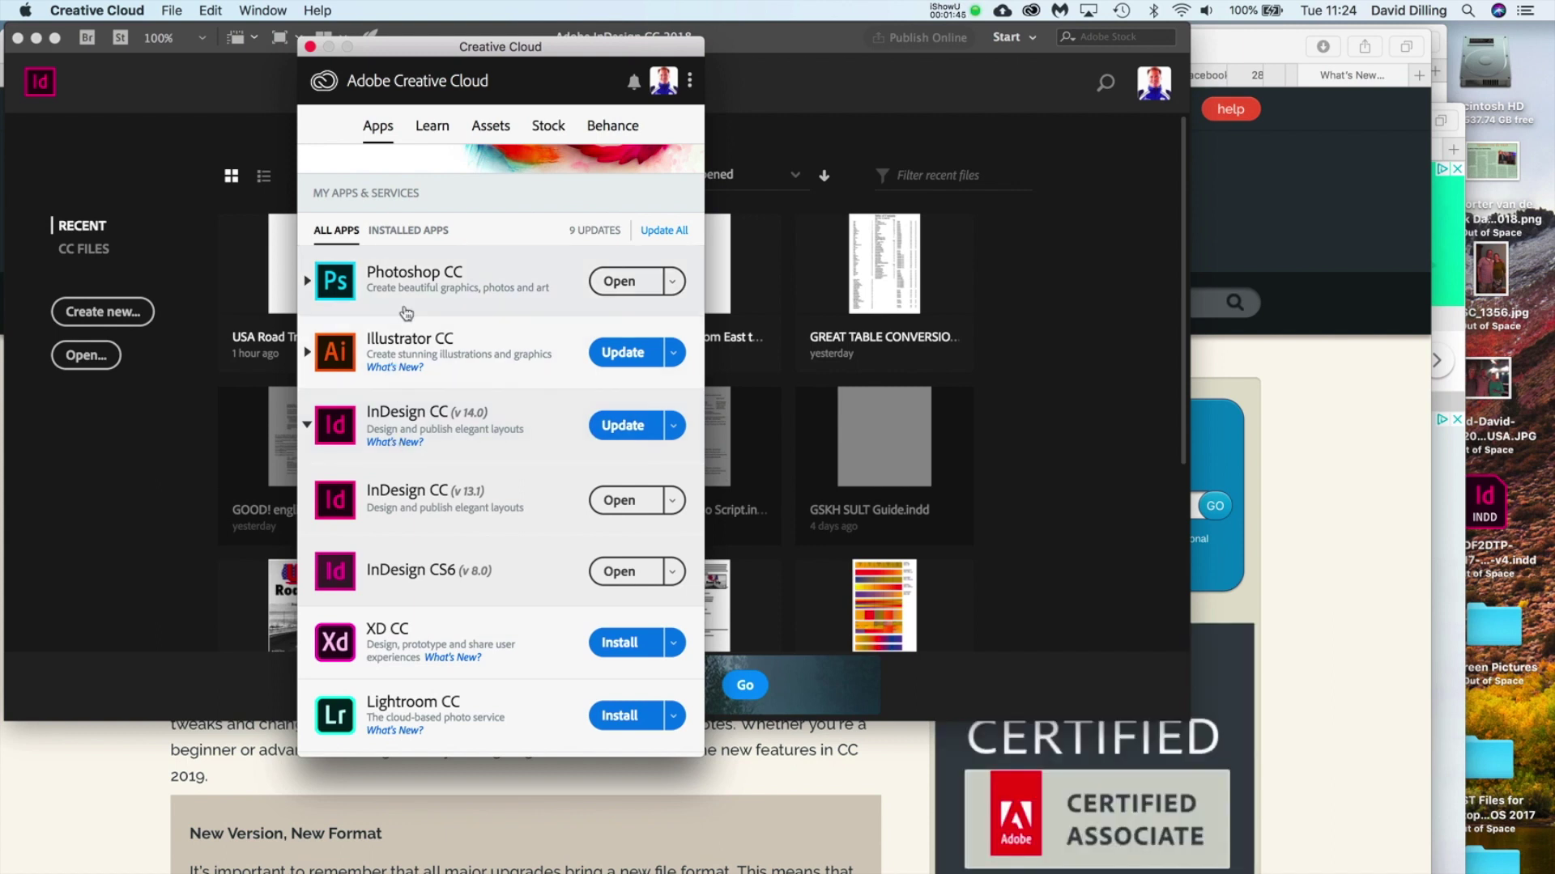
Open InDesign's What's New? help page and scroll through the October 2018 release notes
{"action": "left_click", "coordinate": [614, 290]}
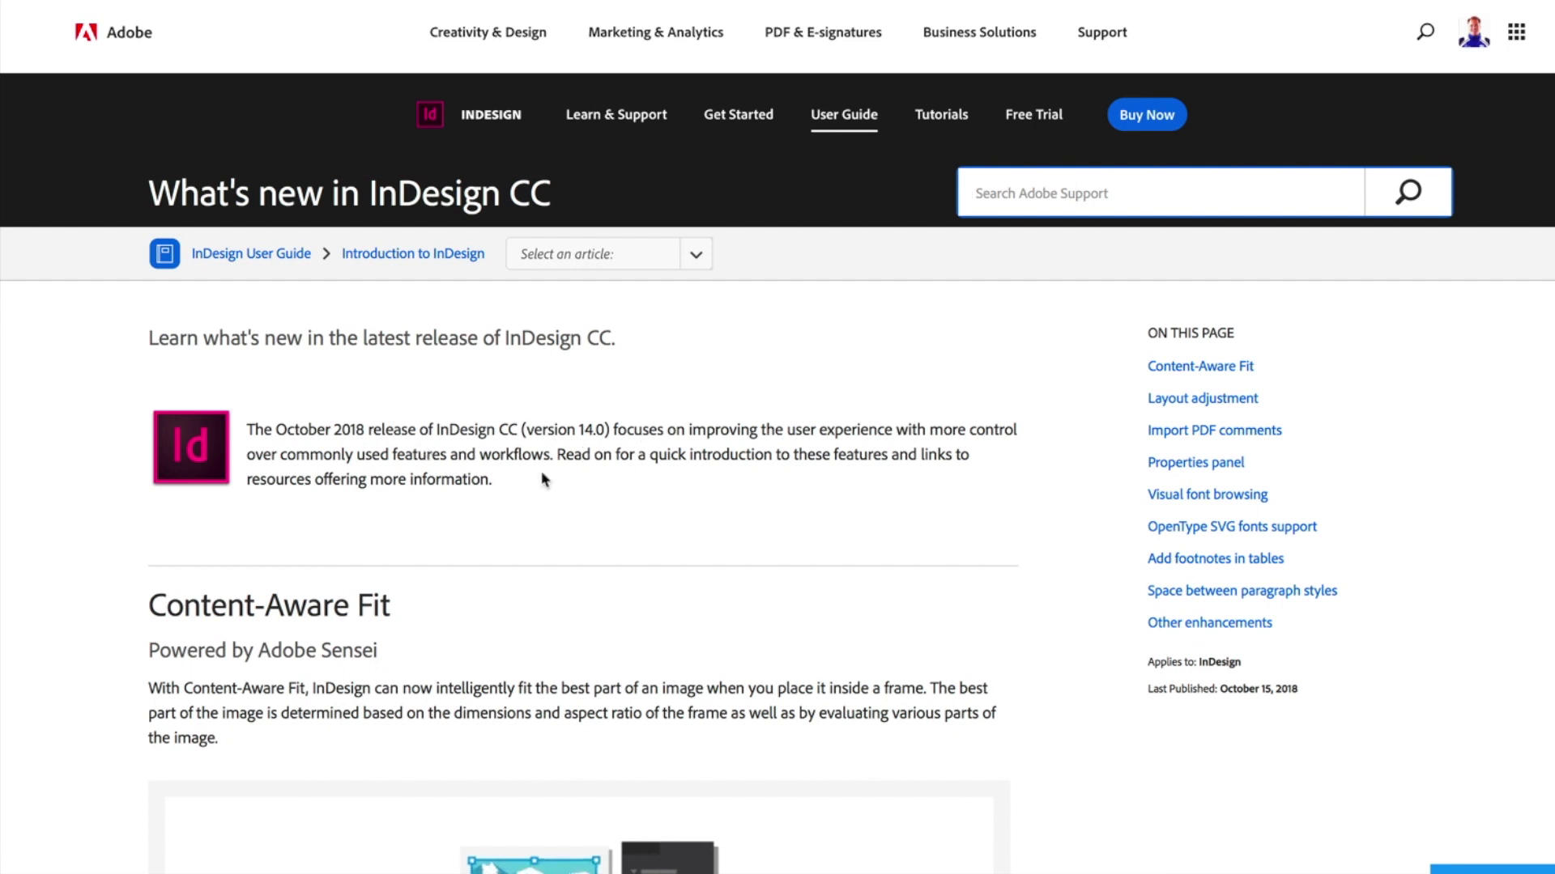
{"action": "scroll", "coordinate": [706, 581], "scroll_direction": "down", "scroll_amount": 3}
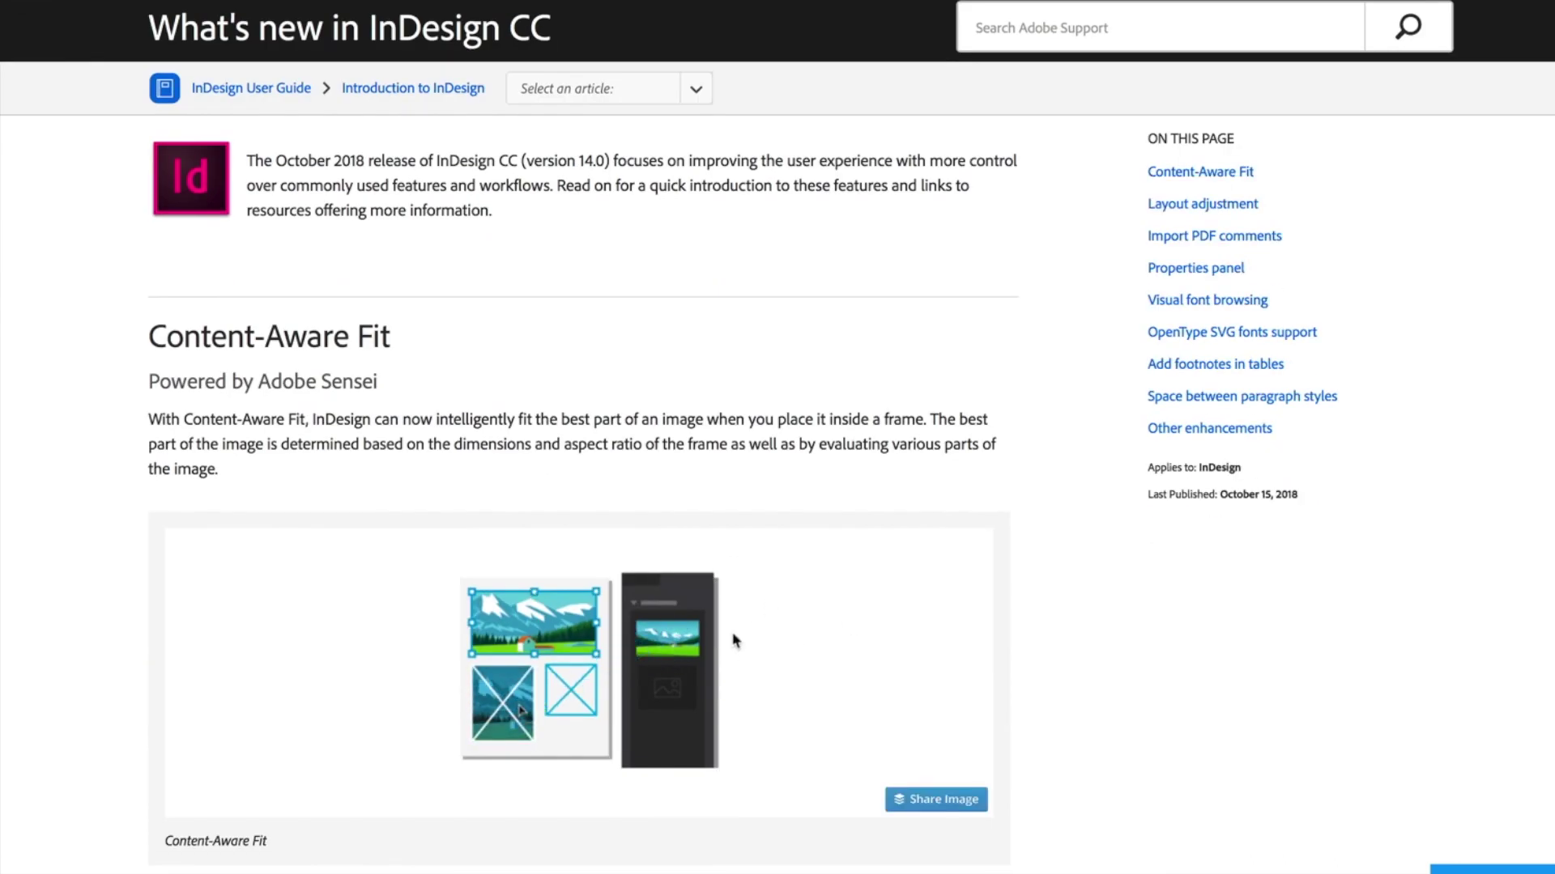
{"action": "scroll", "coordinate": [878, 454], "scroll_direction": "up", "scroll_amount": 3}
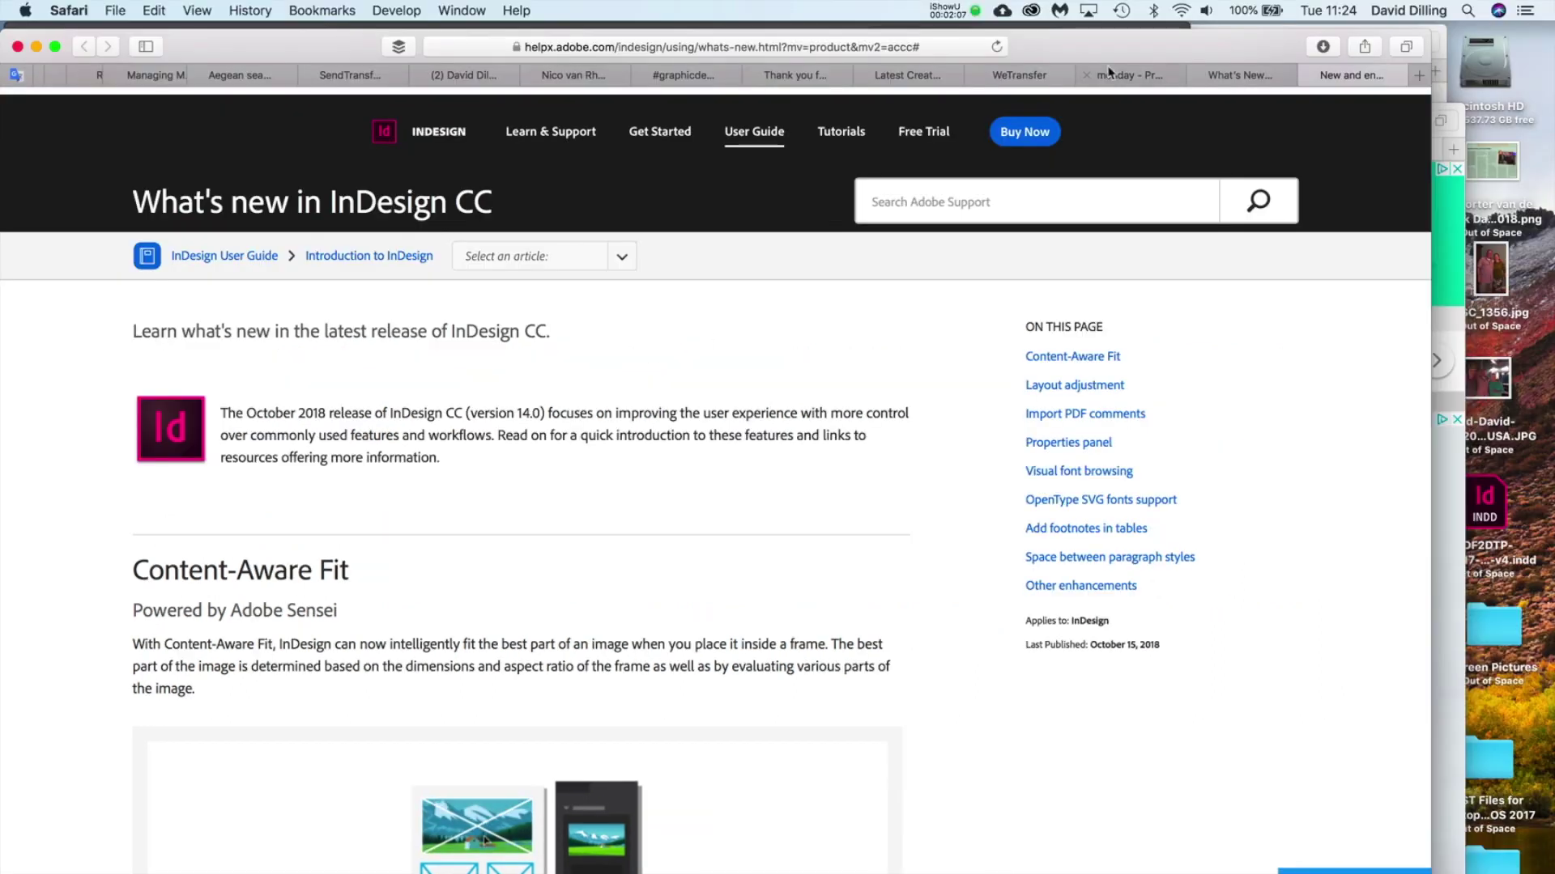
Open Illustrator CC's What's New? page from Creative Cloud and maximize the Safari window
{"action": "left_click_drag", "start_coordinate": [1162, 52], "coordinate": [1303, 308]}
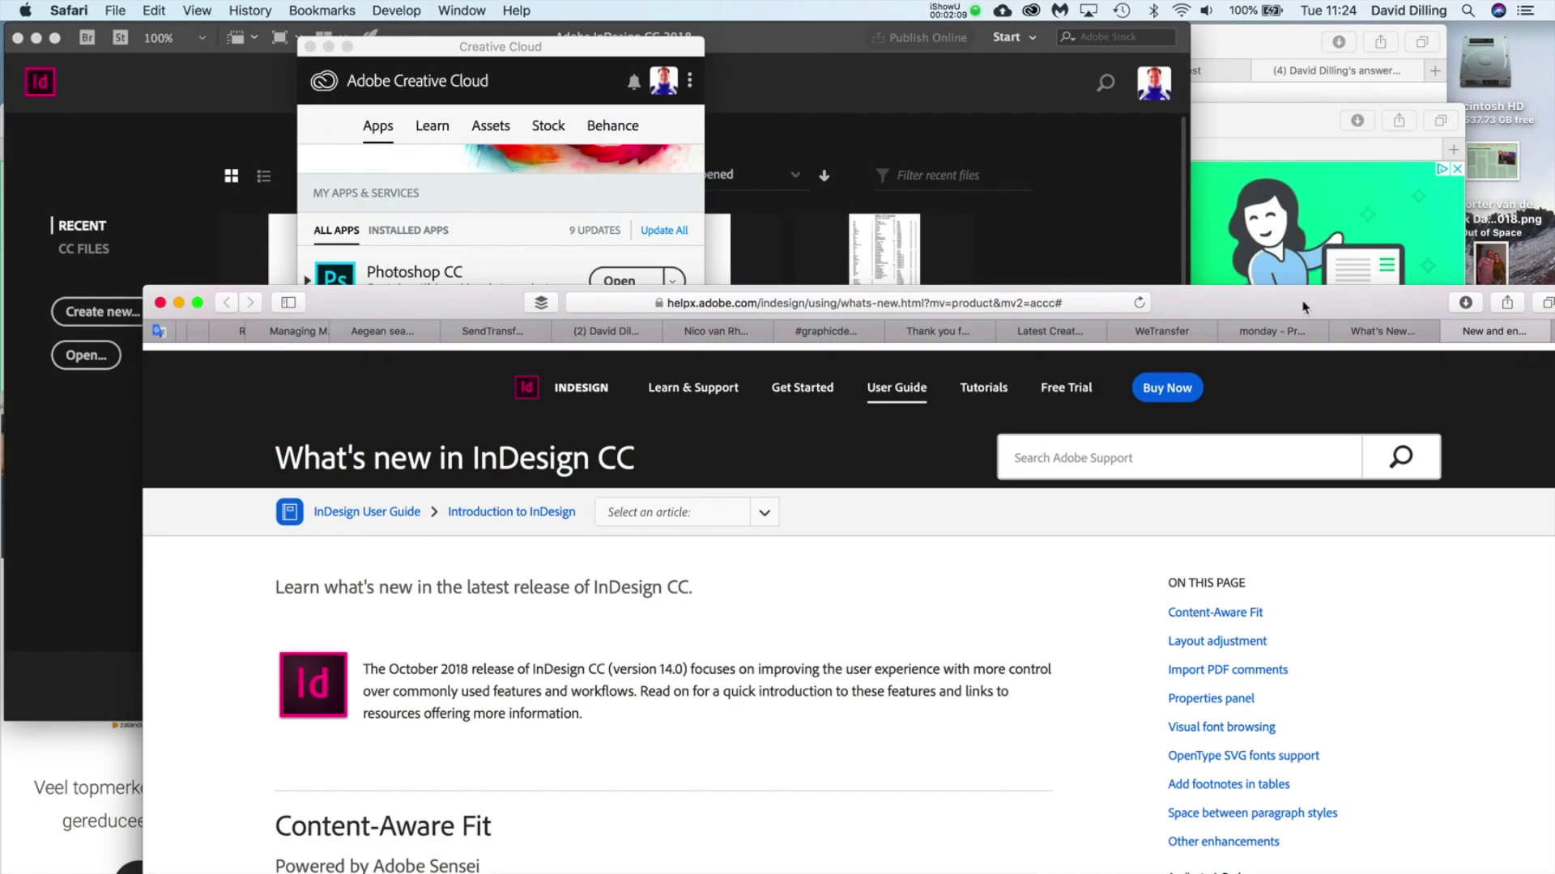
{"action": "left_click", "coordinate": [670, 99]}
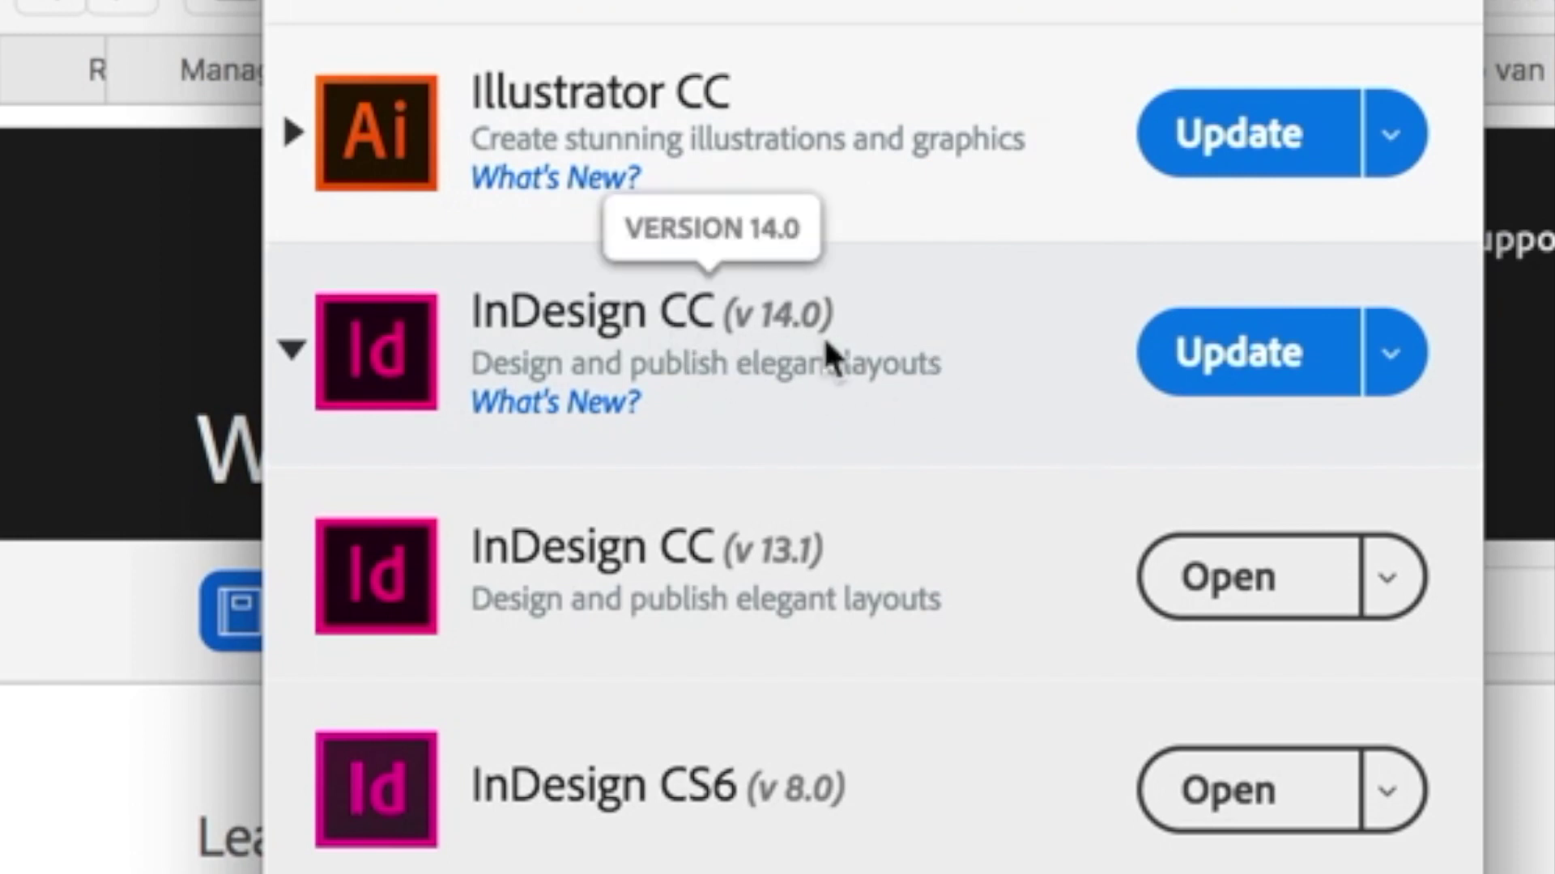
{"action": "left_click", "coordinate": [601, 185]}
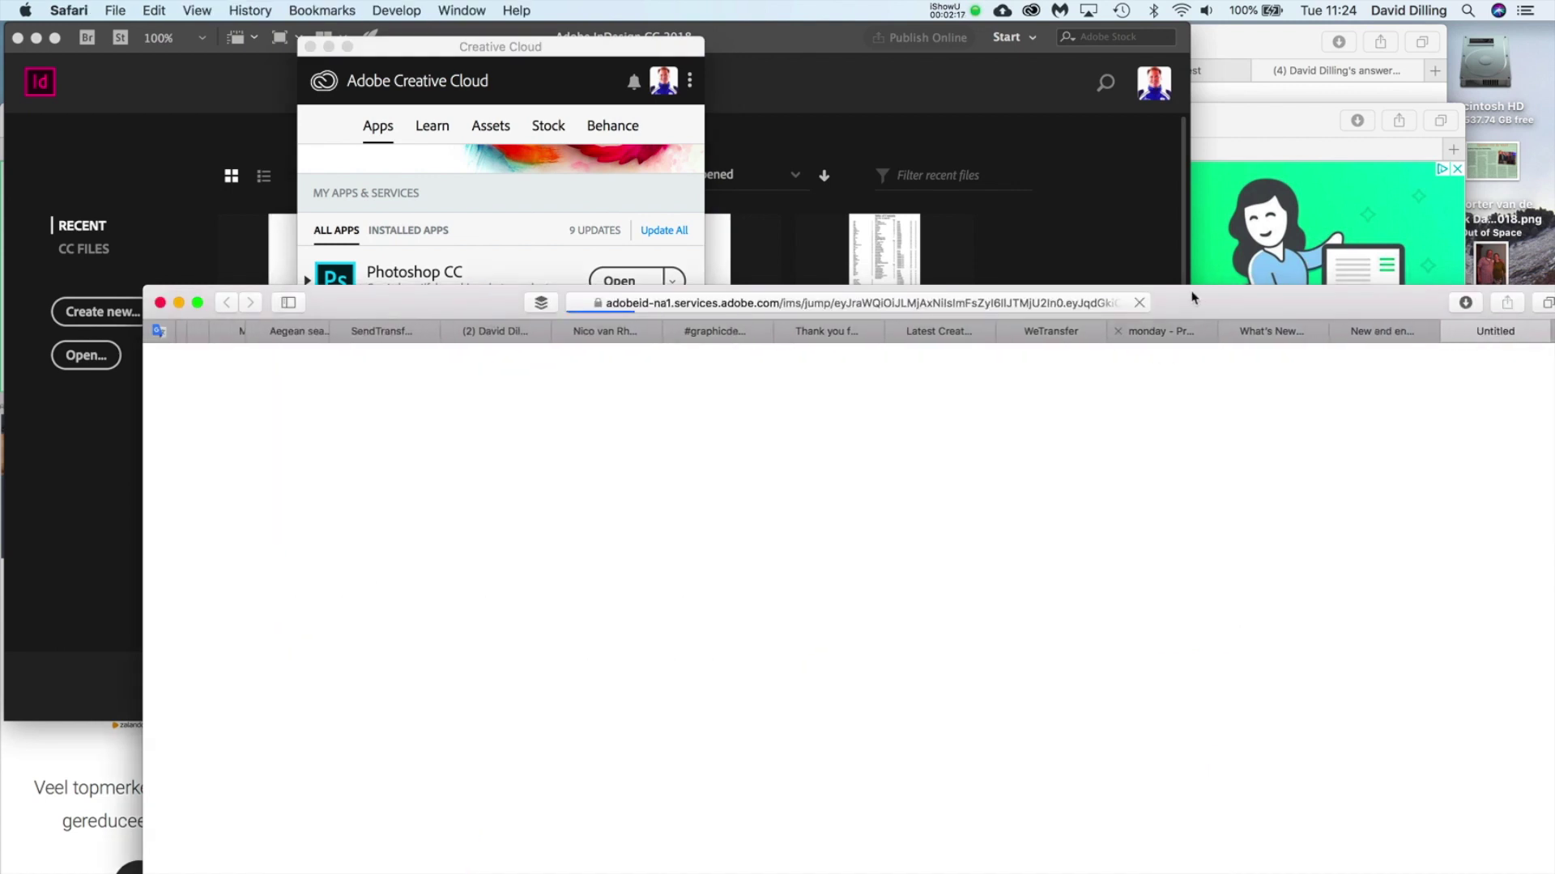
{"action": "double_click", "coordinate": [1192, 297]}
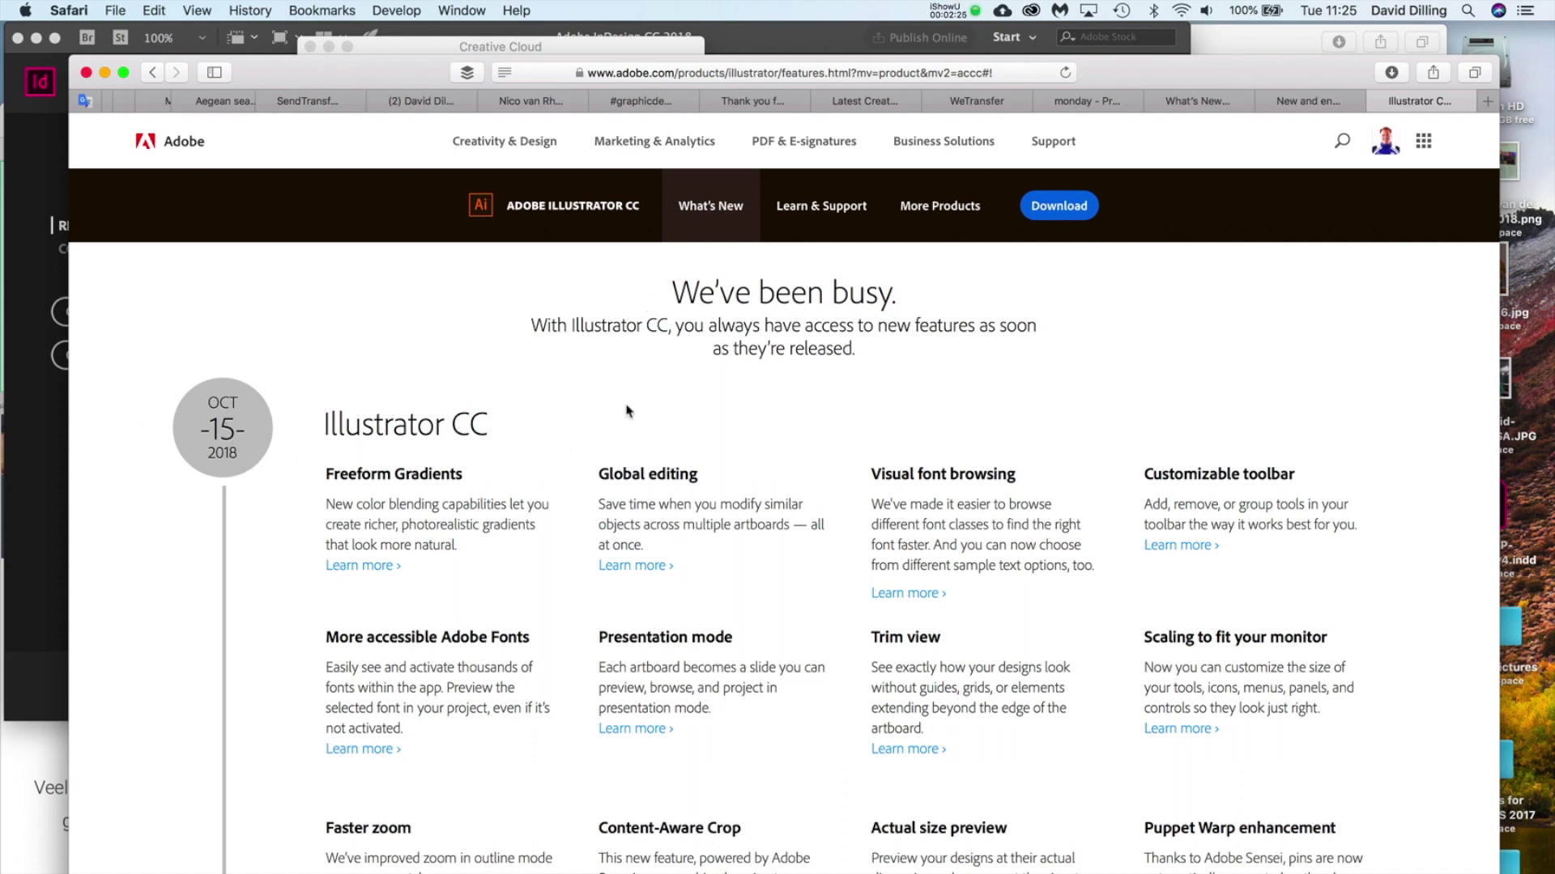
Search adobe.com for 'CC 2019' and scroll through the 11,418 results
{"action": "scroll", "coordinate": [627, 412], "scroll_direction": "down", "scroll_amount": 10}
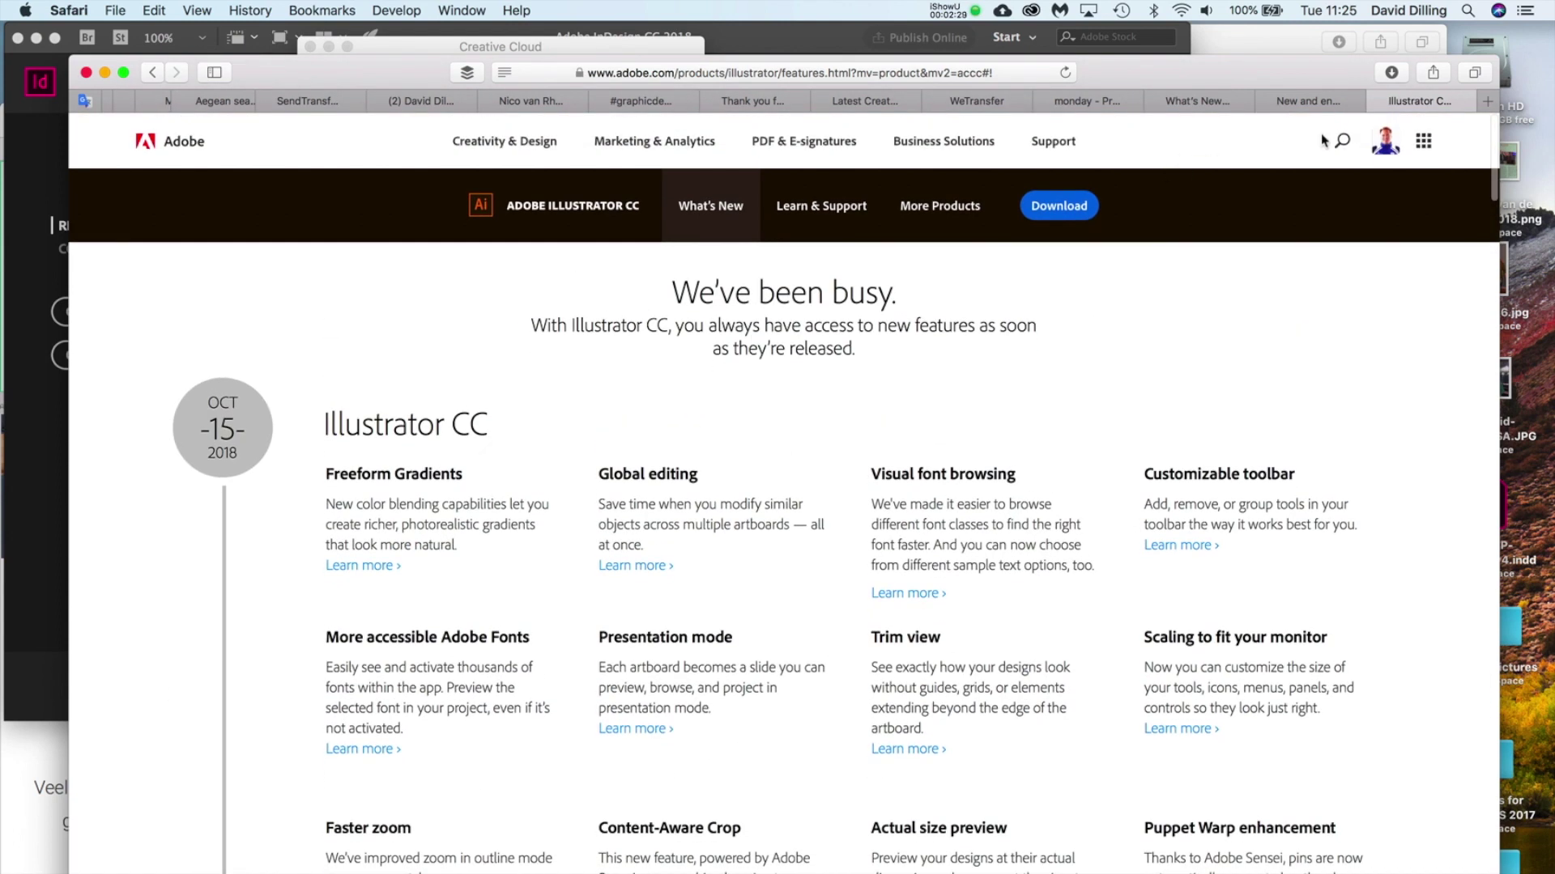
{"action": "left_click", "coordinate": [1343, 140]}
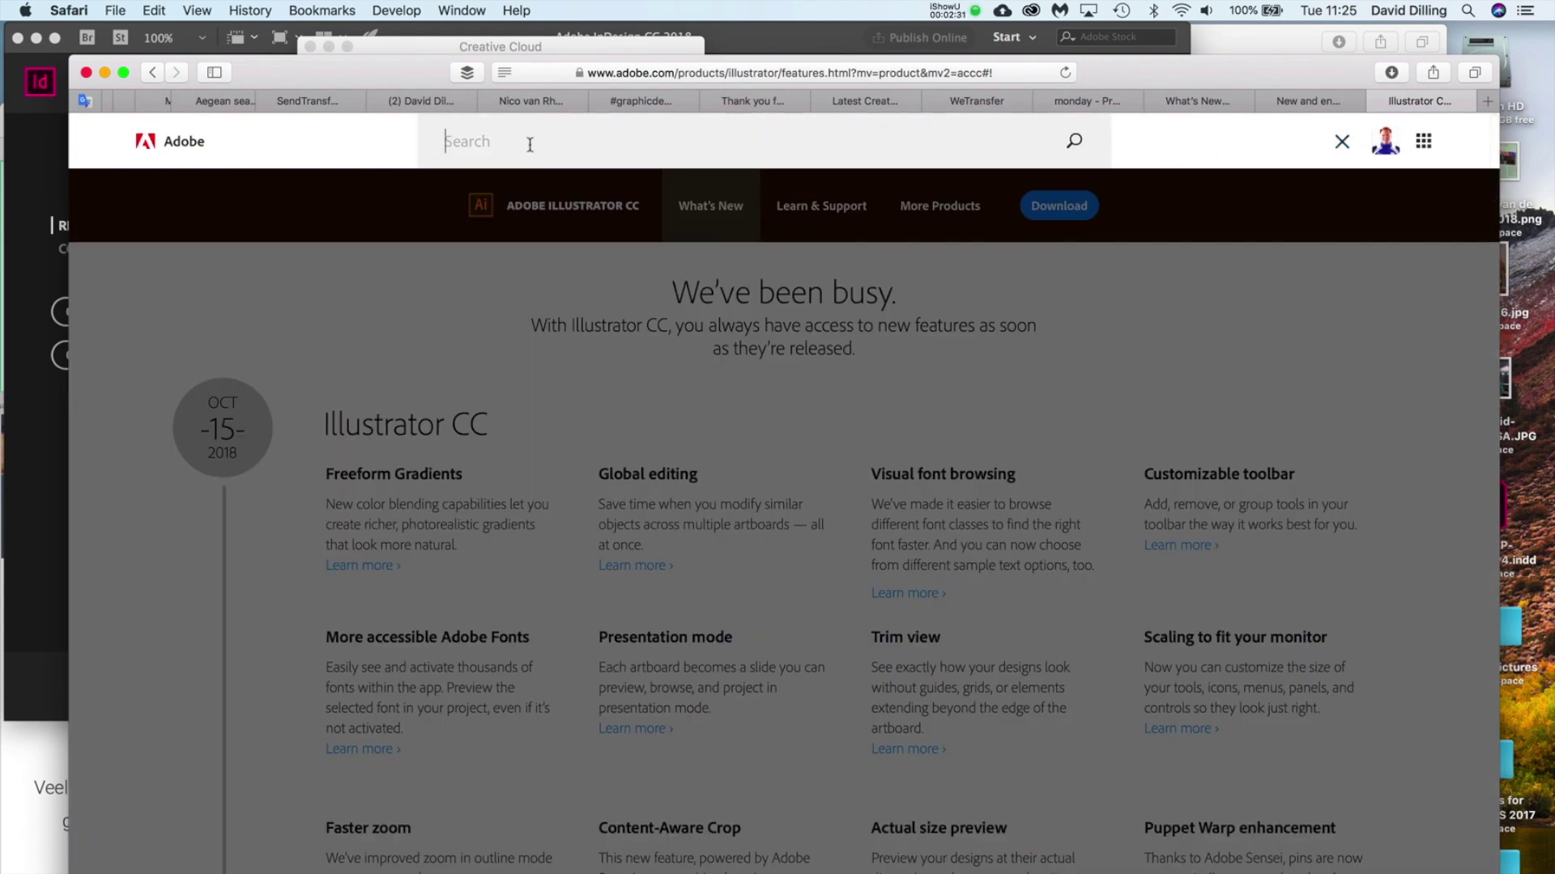
{"action": "type", "text": "CC 2"}
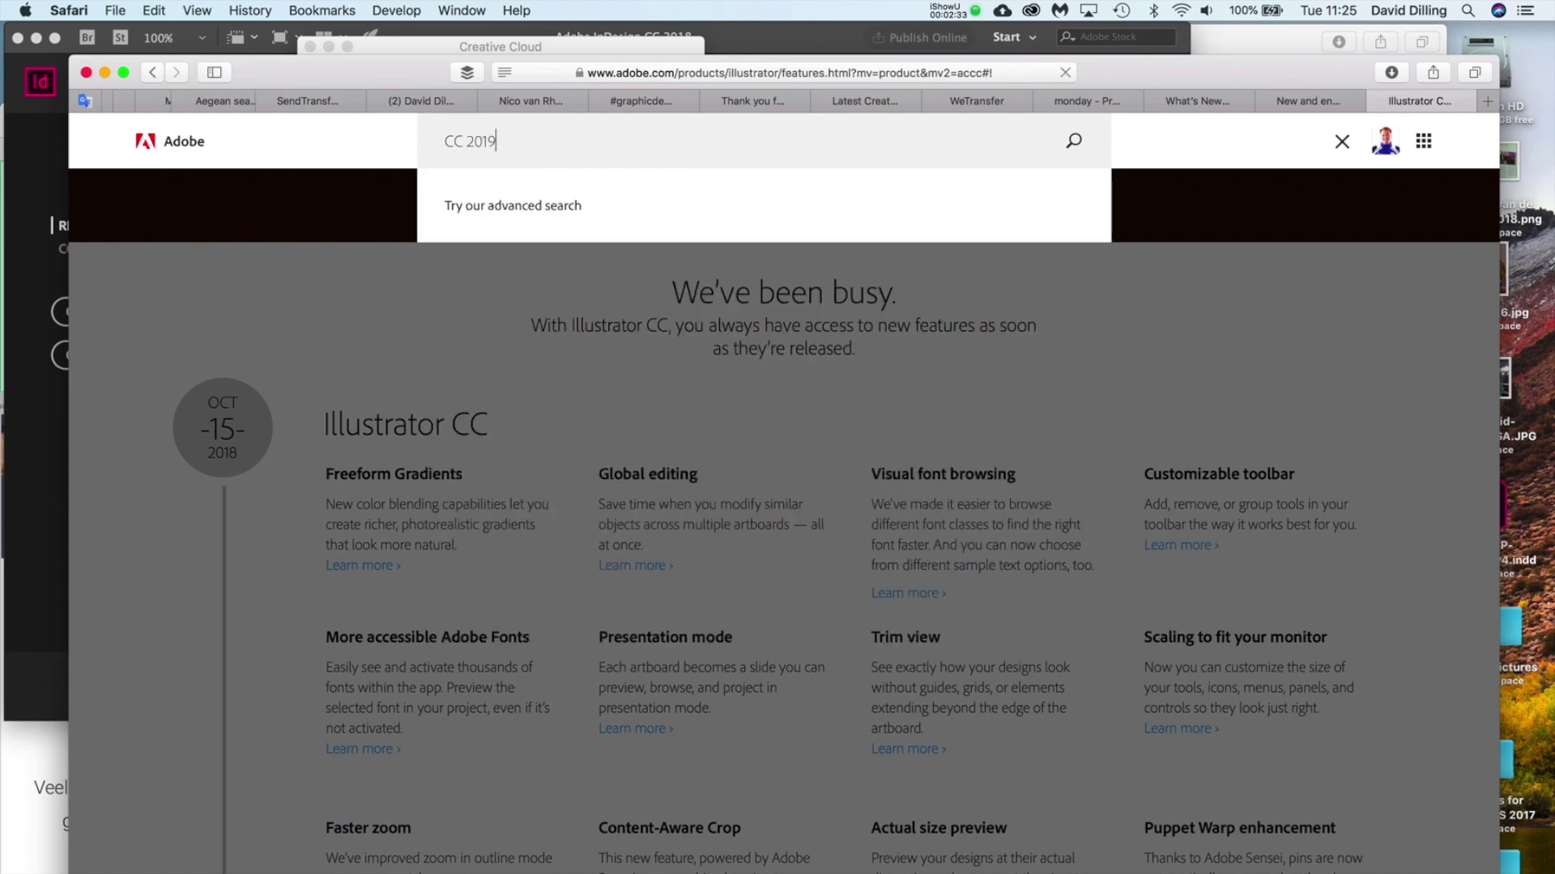
{"action": "type", "text": "019"}
{"action": "key", "text": "Return"}
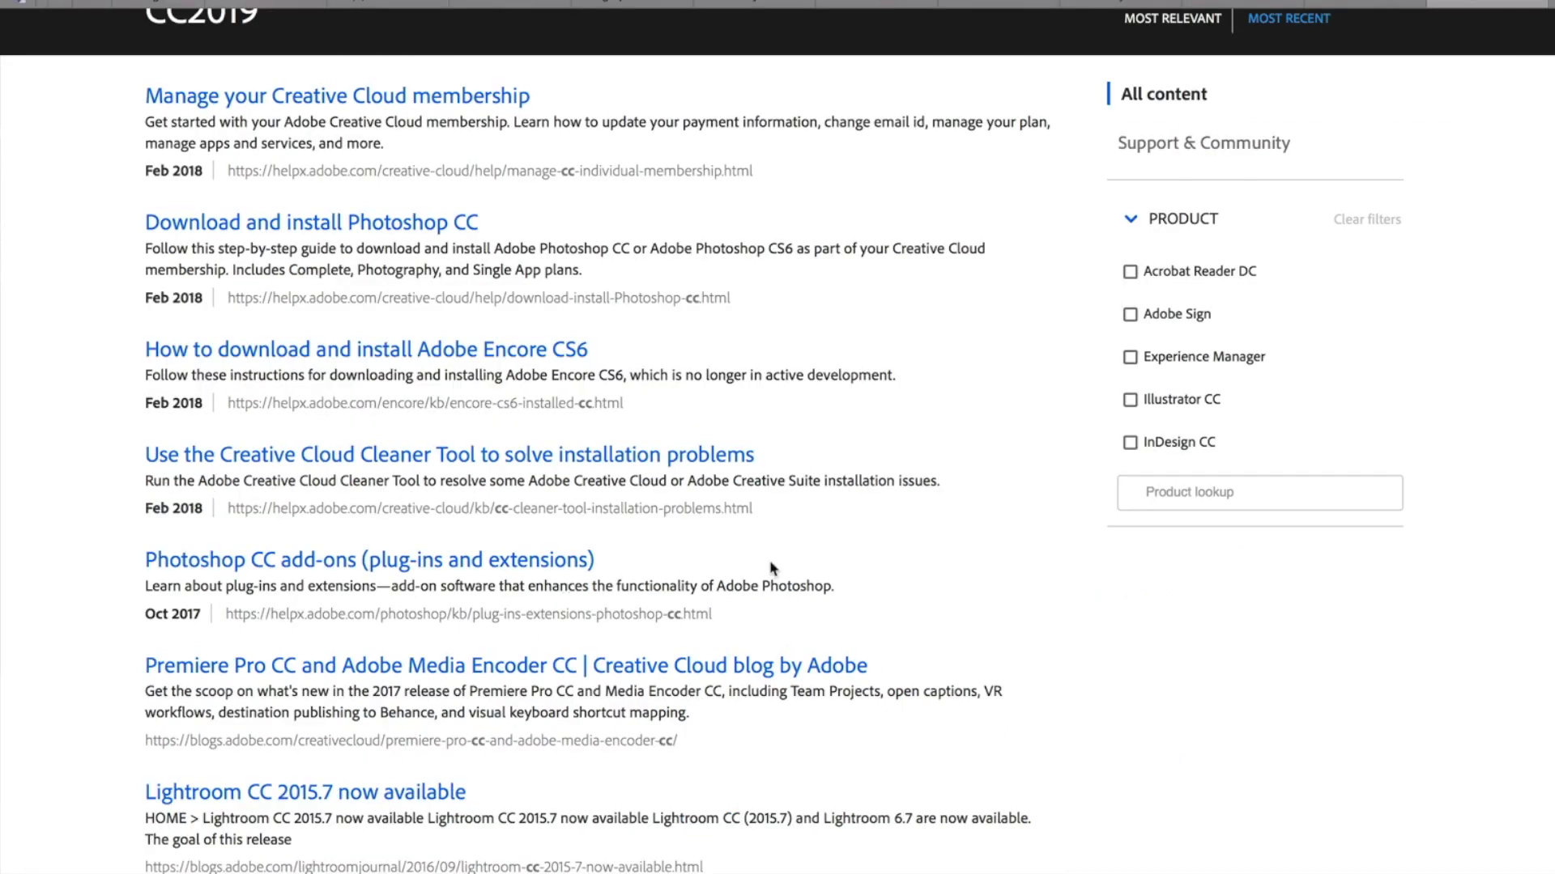
{"action": "scroll", "coordinate": [770, 569], "scroll_direction": "down", "scroll_amount": 10}
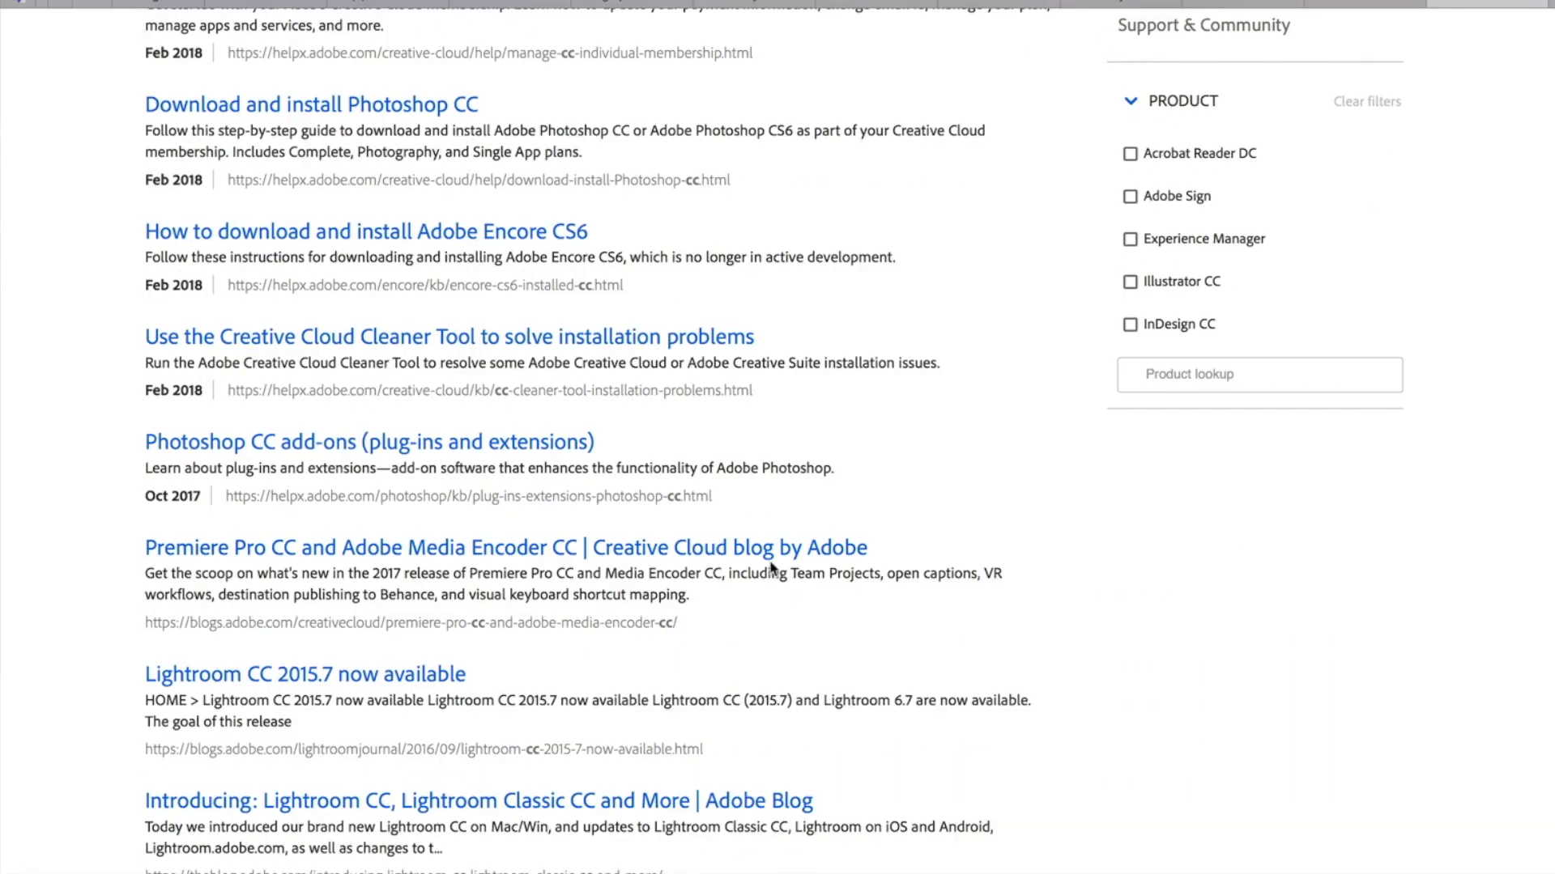
{"action": "scroll", "coordinate": [770, 561], "scroll_direction": "up", "scroll_amount": 10}
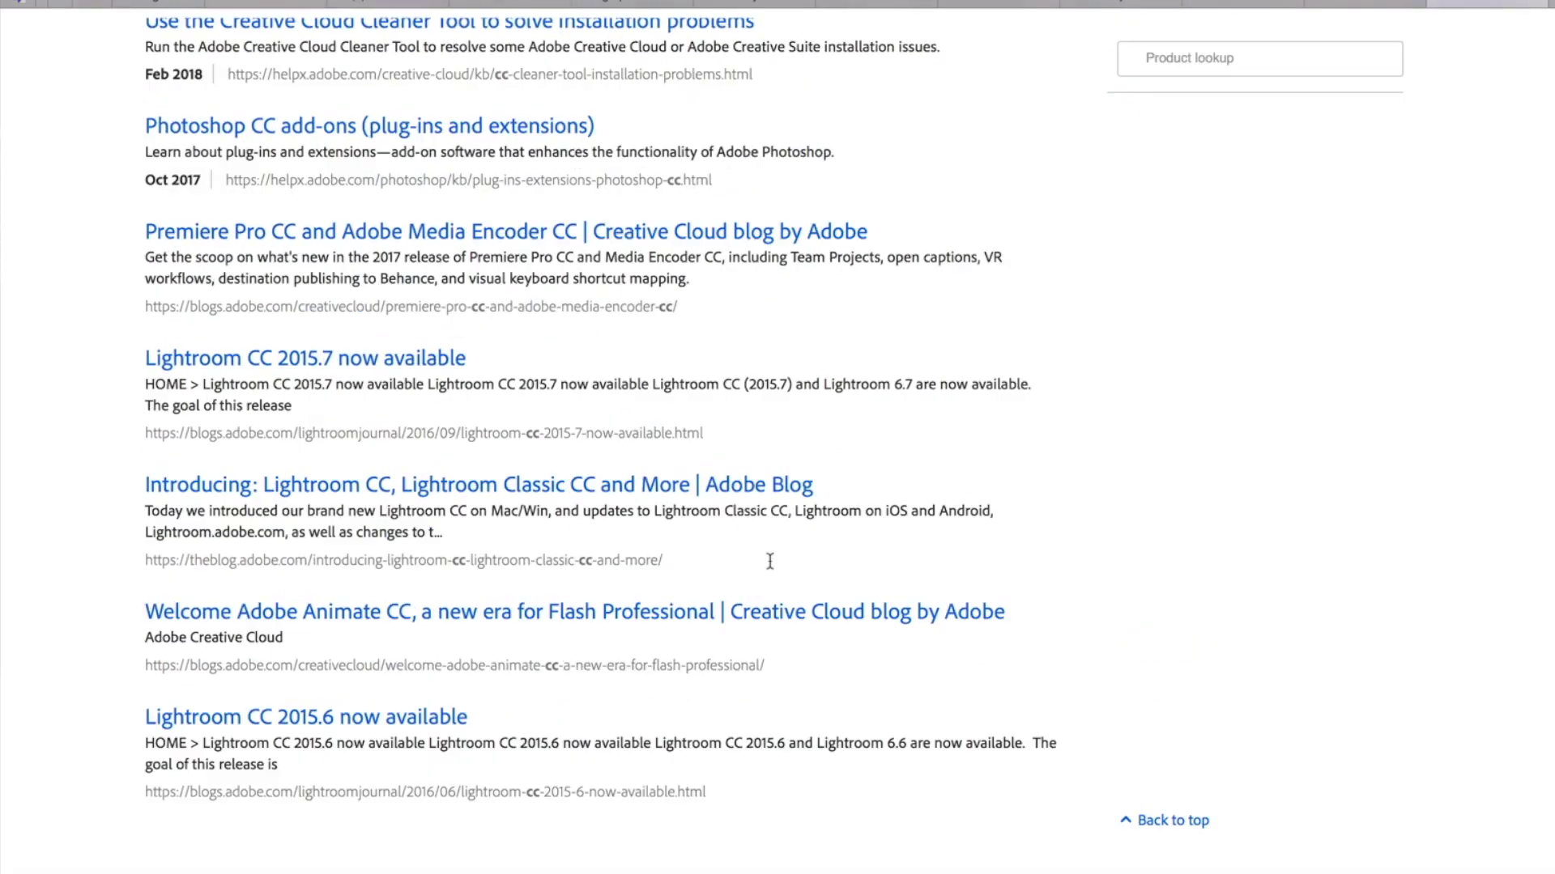
Review the InDesign CC 2019 what's-new tabs, then return to the CC2019 InDesign Google results
{"action": "left_click", "coordinate": [1380, 5]}
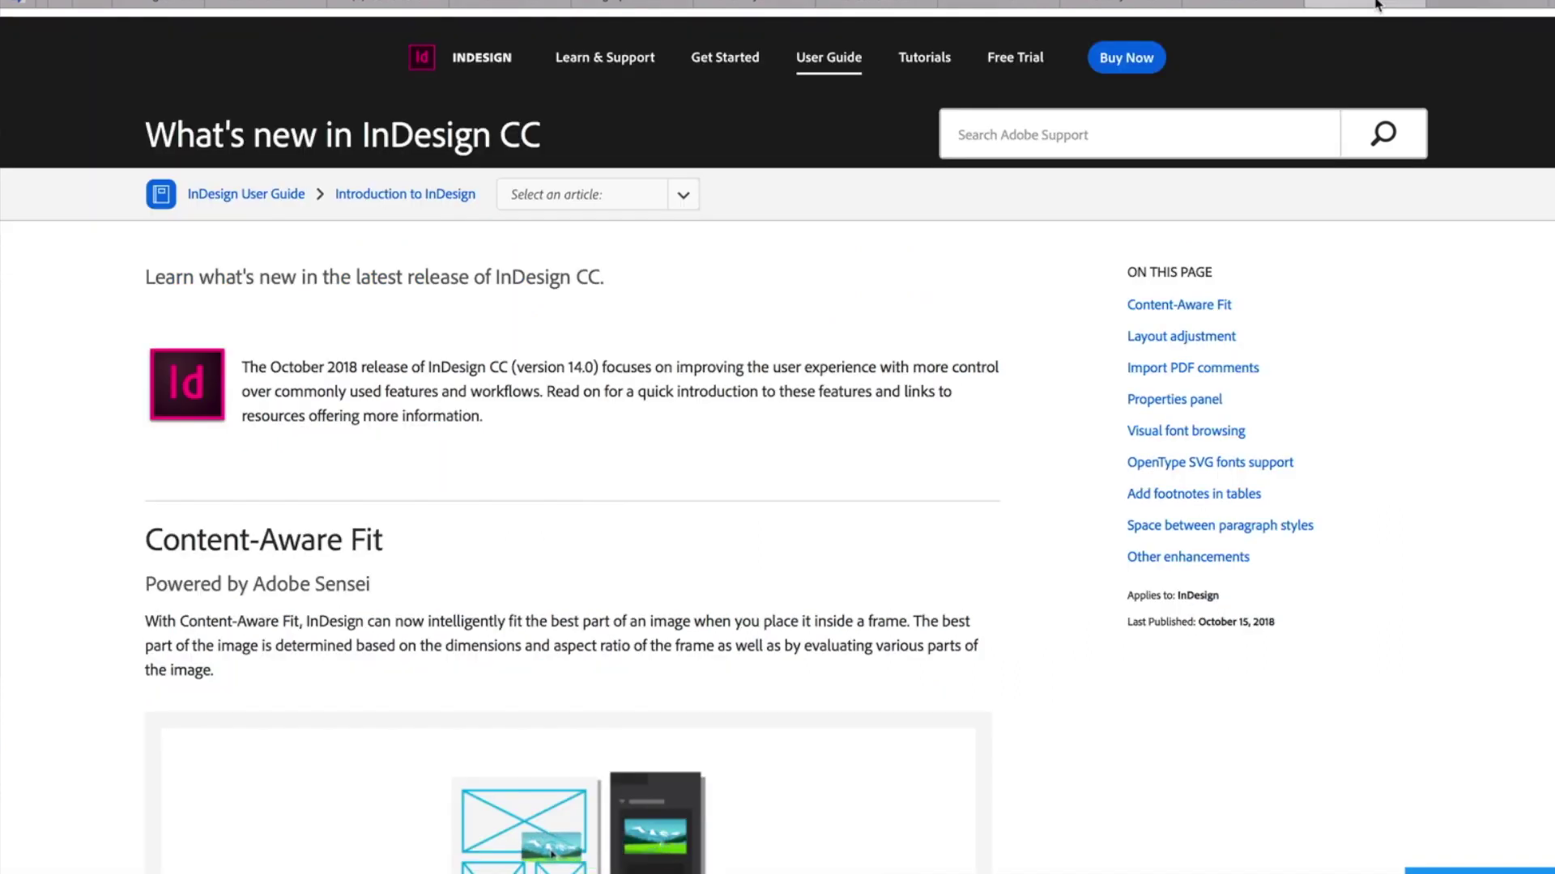
{"action": "left_click", "coordinate": [1246, 4]}
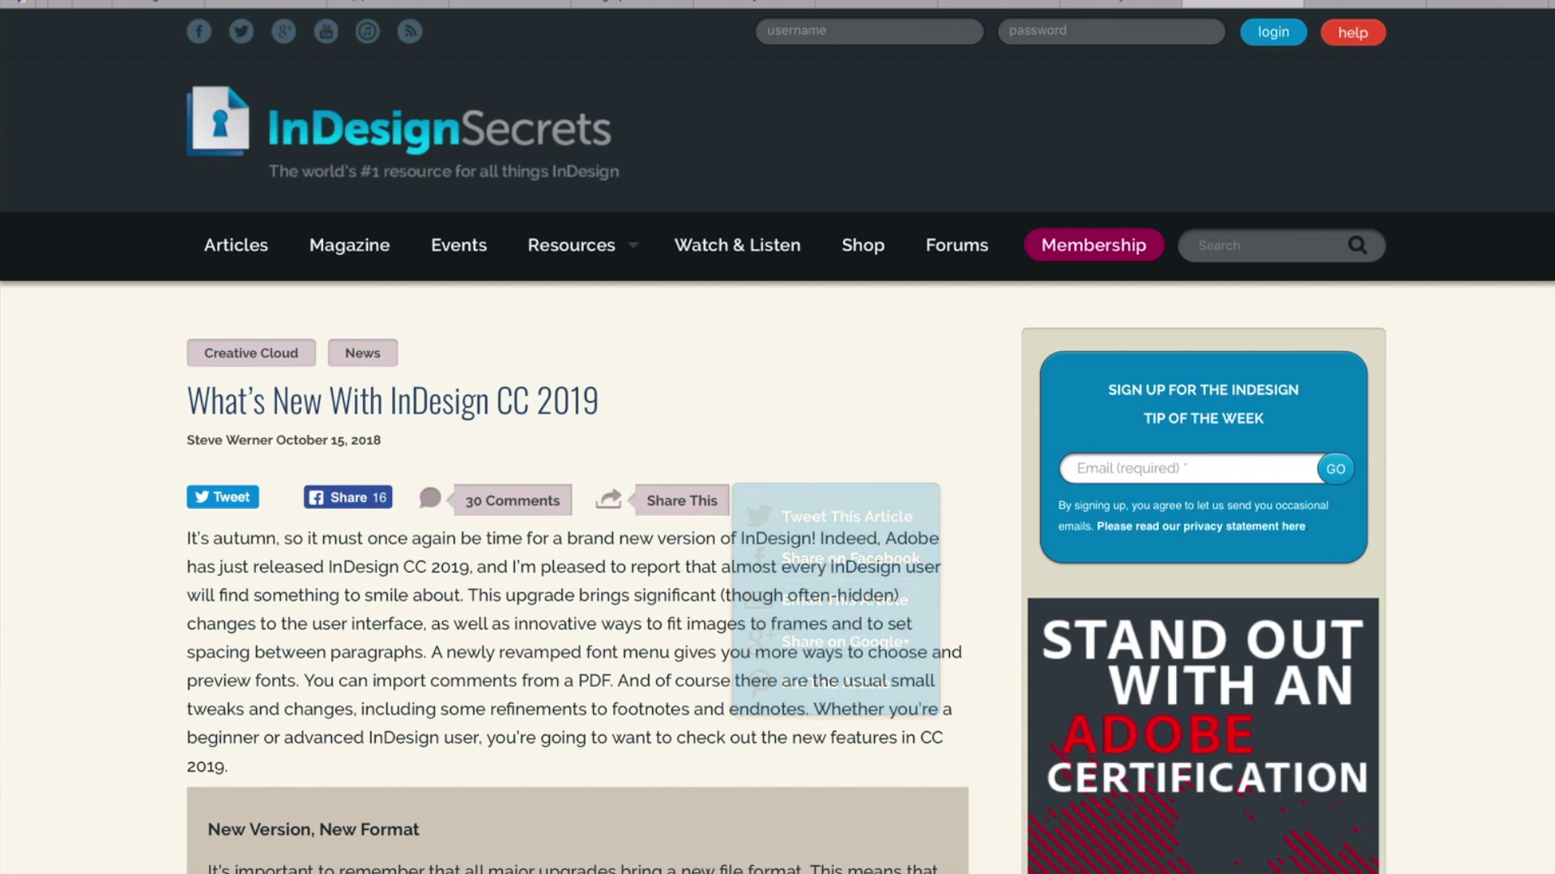
{"action": "key", "text": "ctrl+w"}
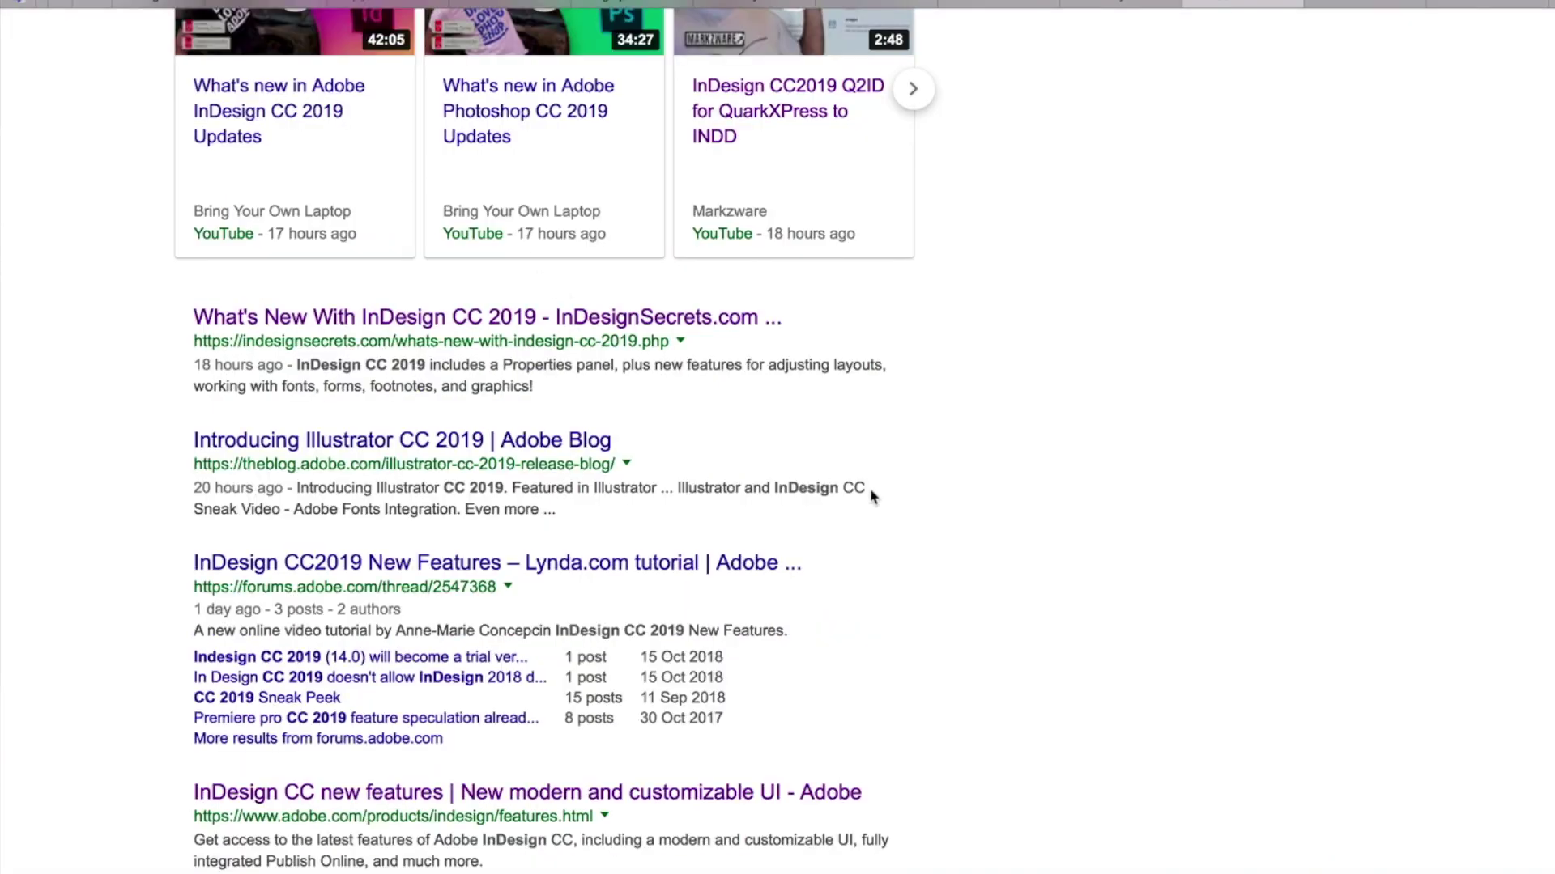
{"action": "scroll", "coordinate": [999, 563], "scroll_direction": "down", "scroll_amount": 5}
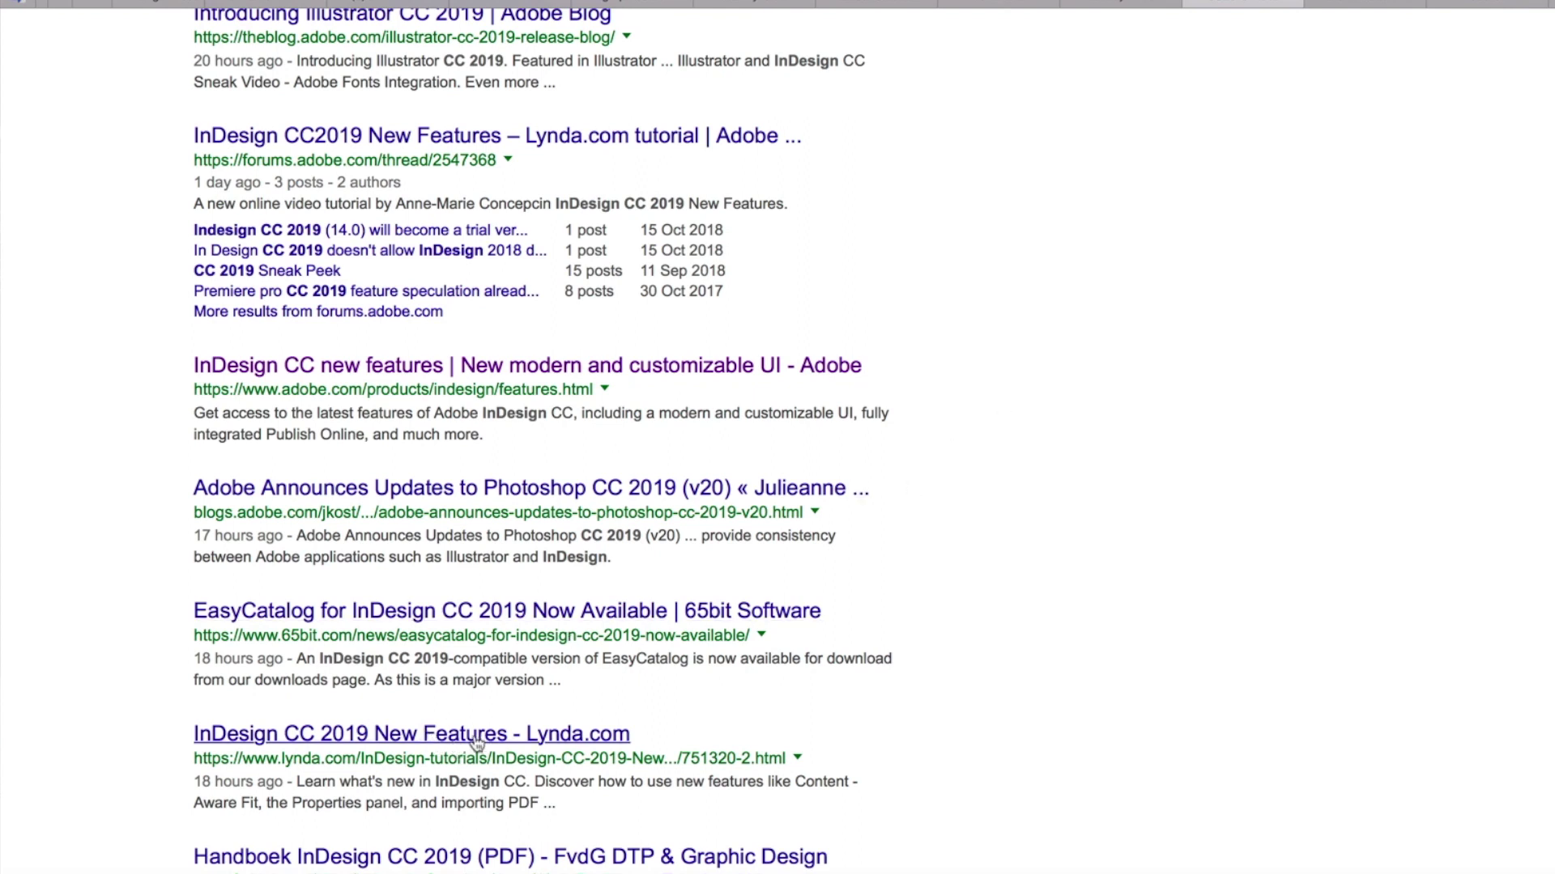
{"action": "scroll", "coordinate": [1029, 330], "scroll_direction": "down", "scroll_amount": 5}
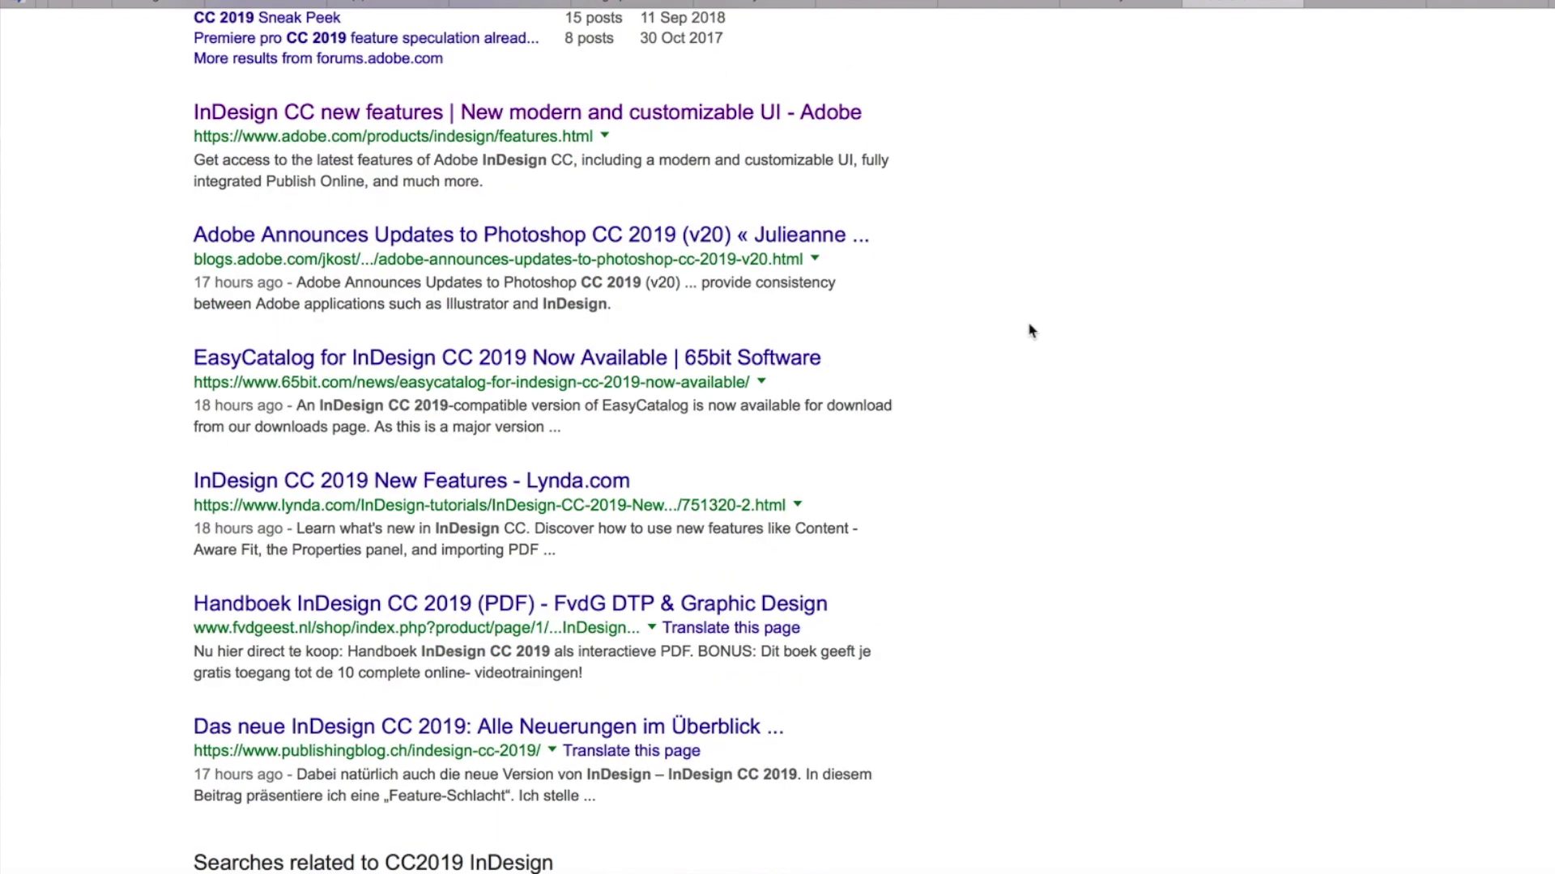
View InDesign CC 14.0's Other Versions list under Update > Manage, then close it
{"action": "scroll", "coordinate": [968, 268], "scroll_direction": "up", "scroll_amount": 15}
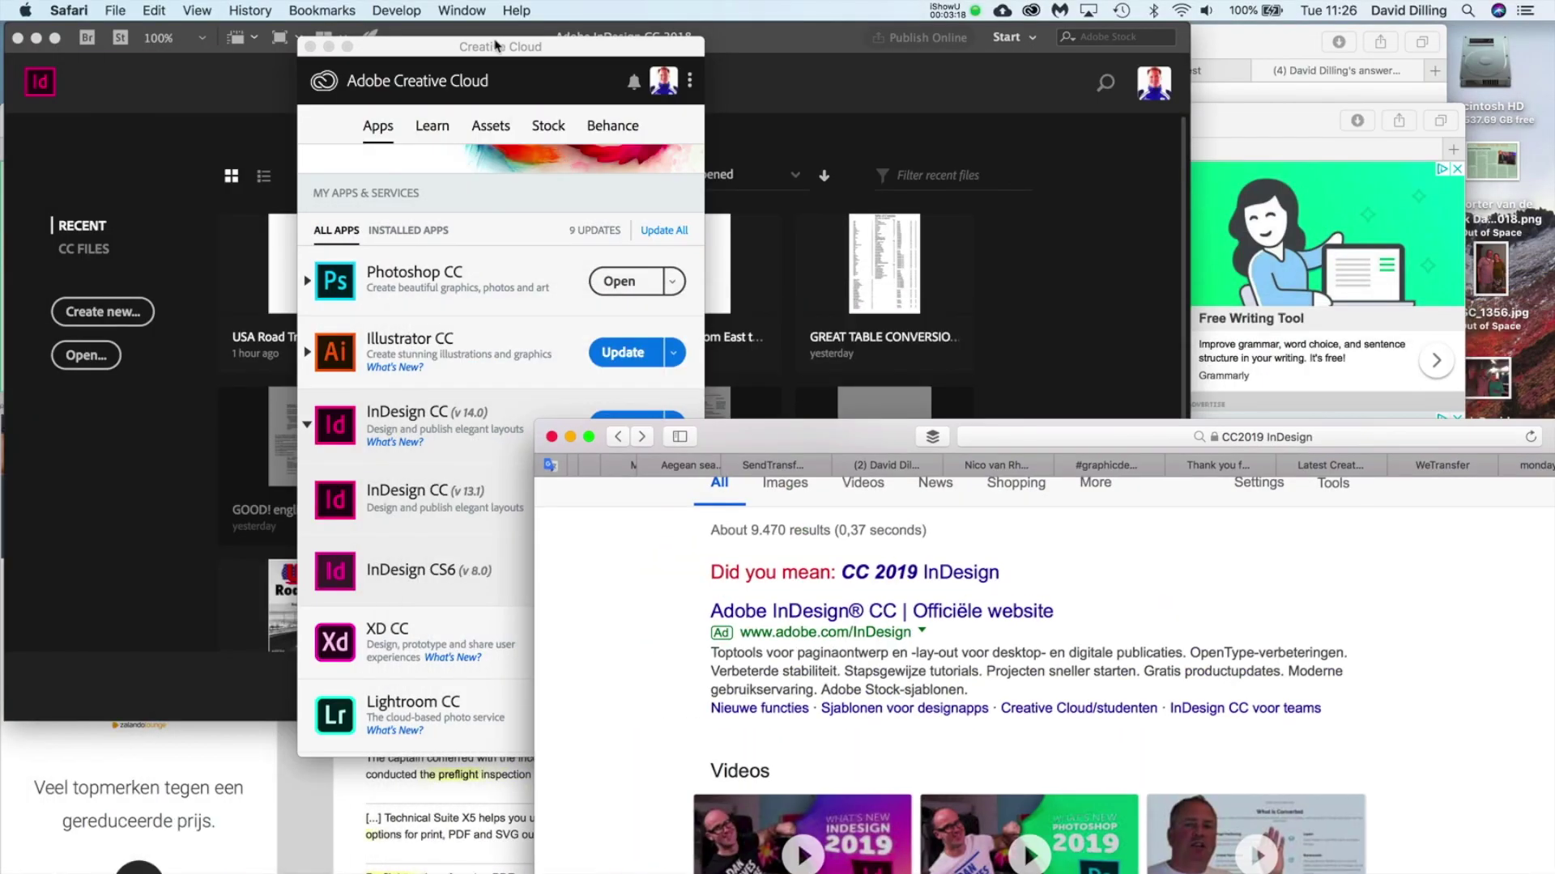
{"action": "left_click", "coordinate": [495, 46]}
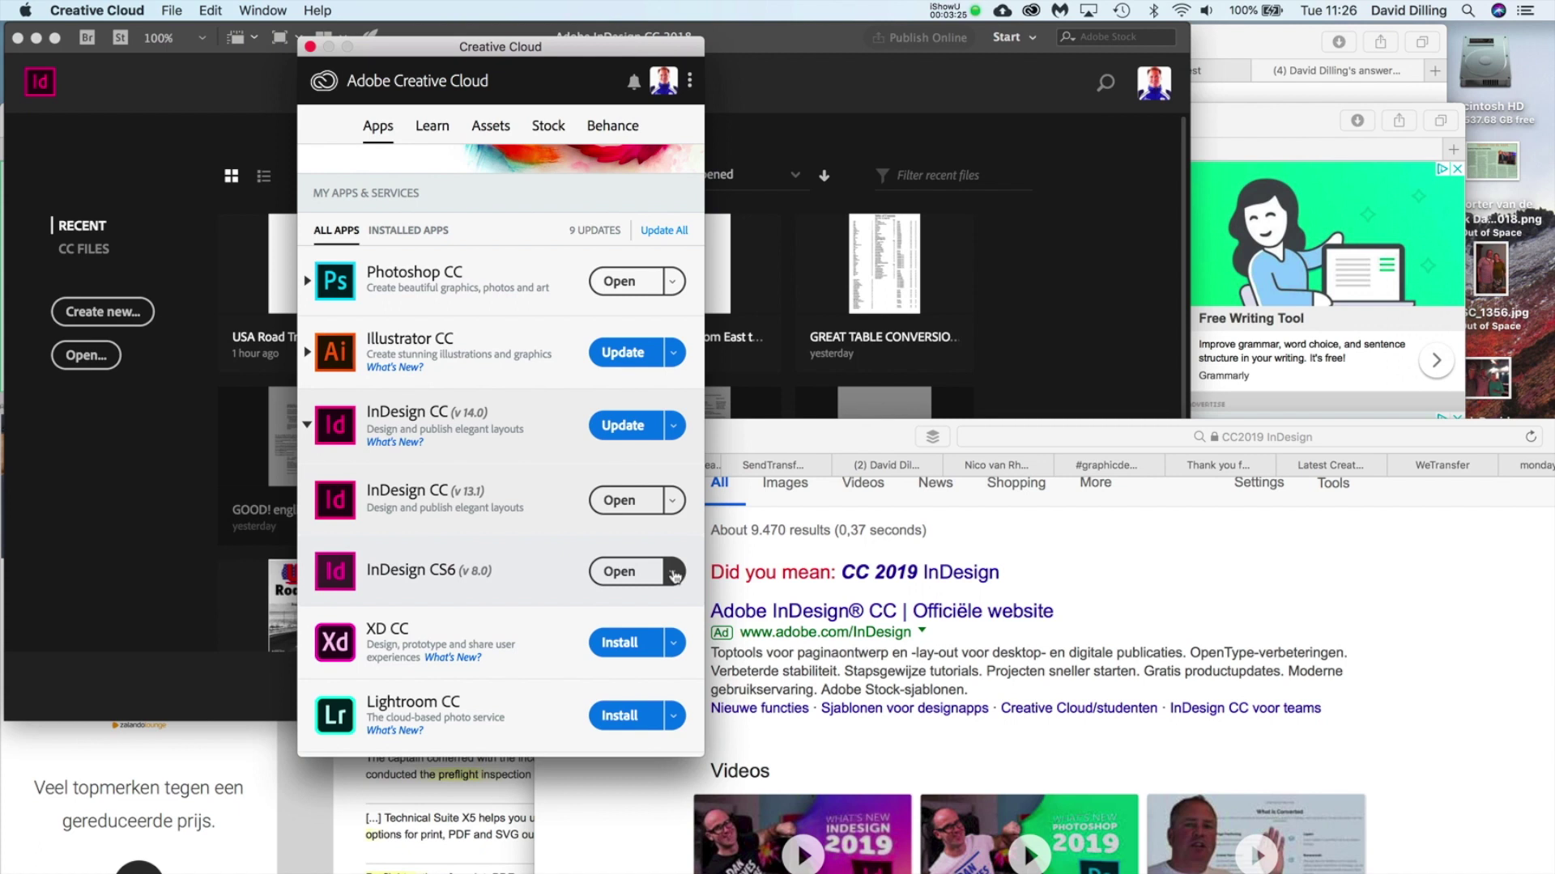
{"action": "left_click", "coordinate": [672, 427]}
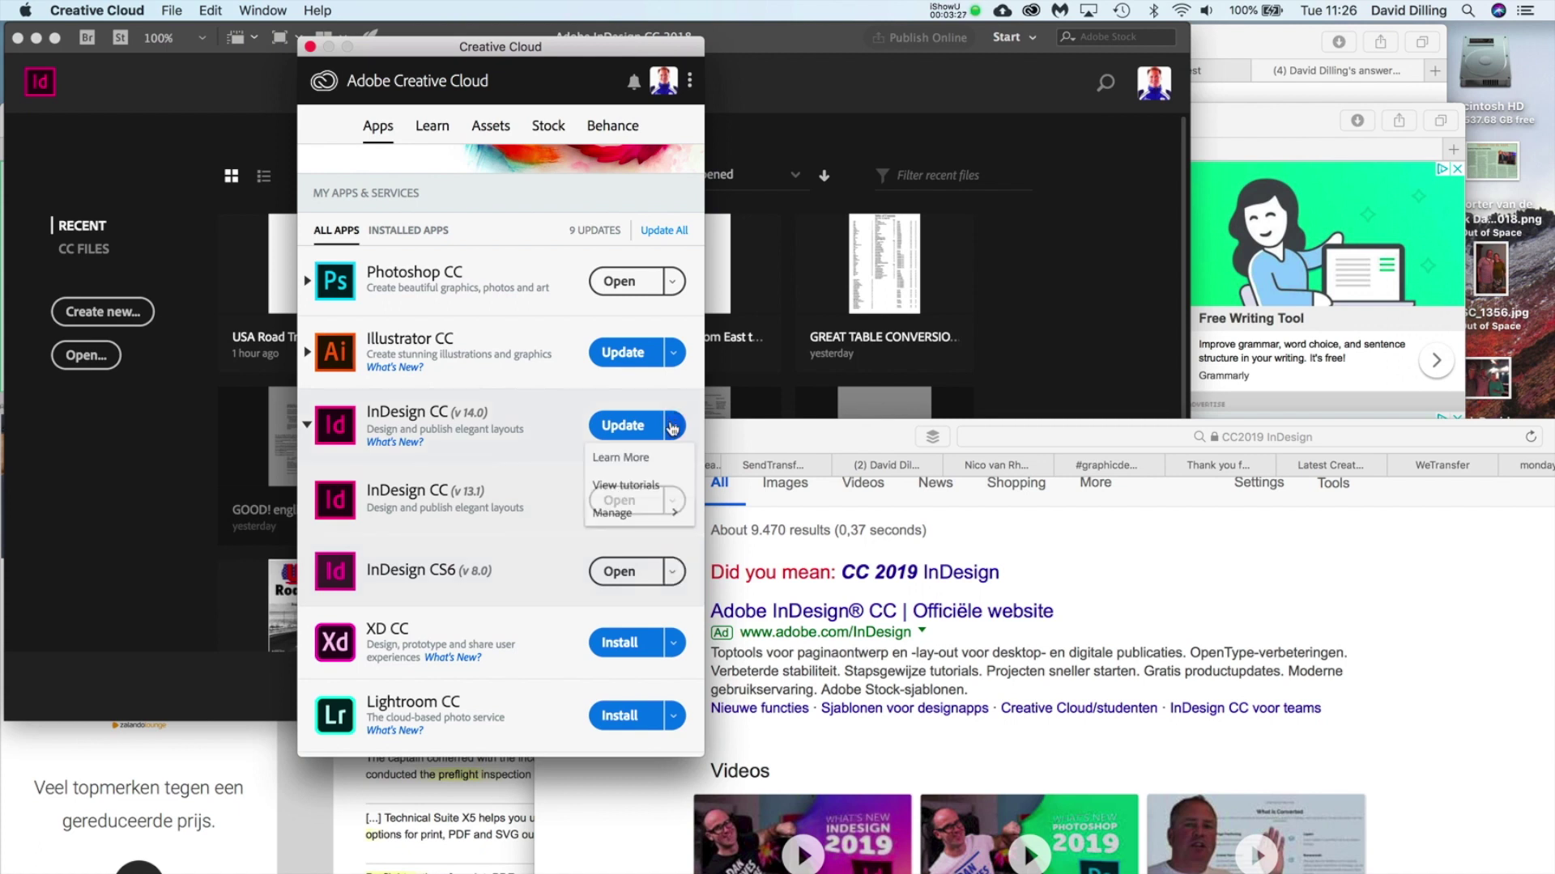
{"action": "left_click", "coordinate": [634, 515]}
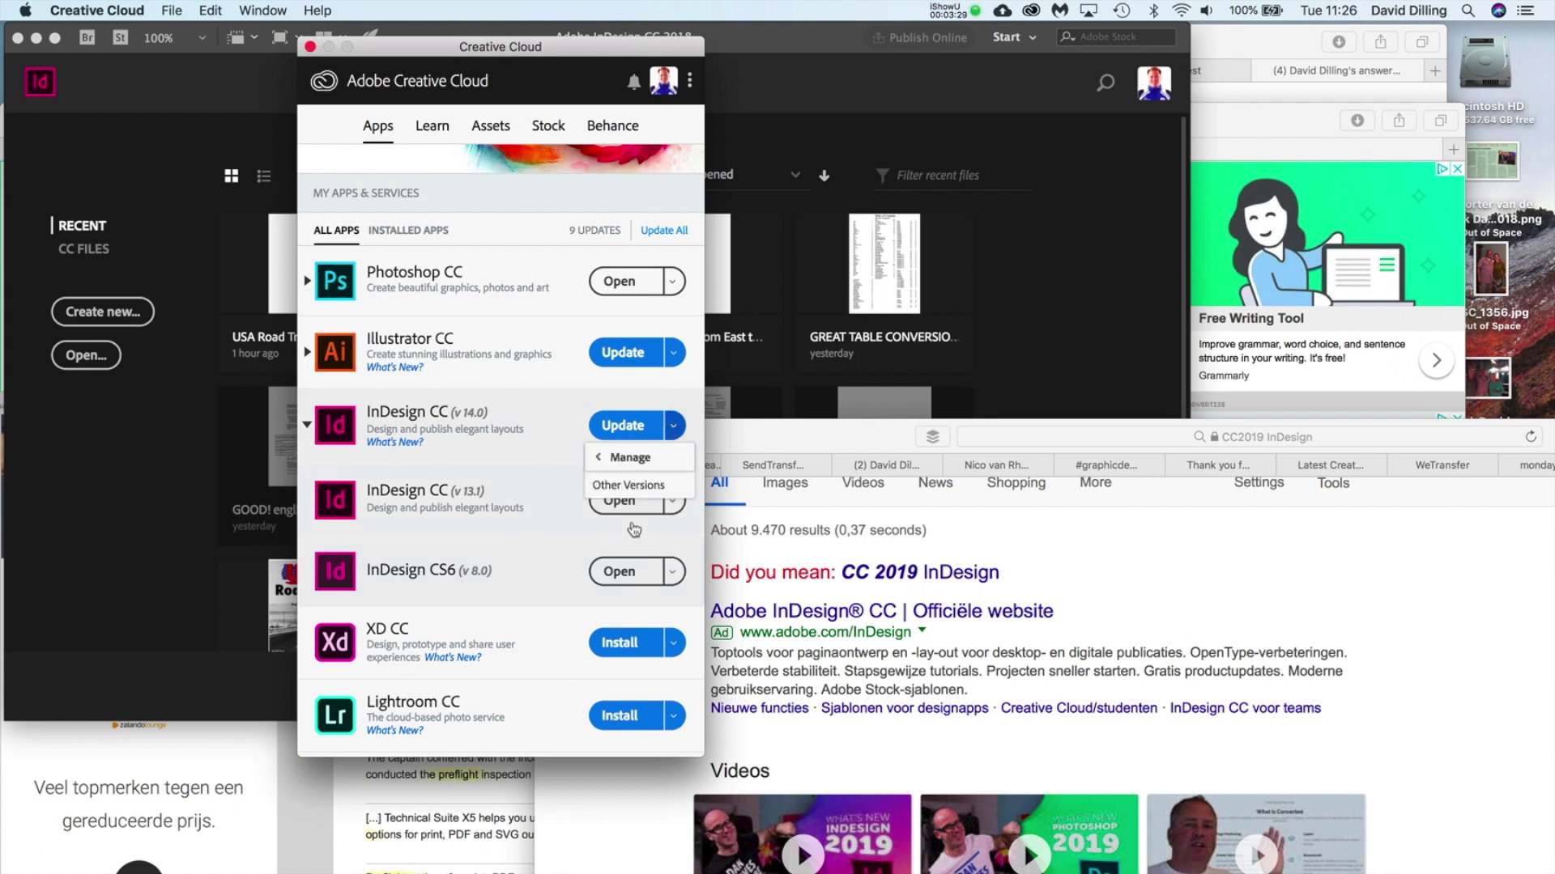
{"action": "left_click", "coordinate": [635, 489]}
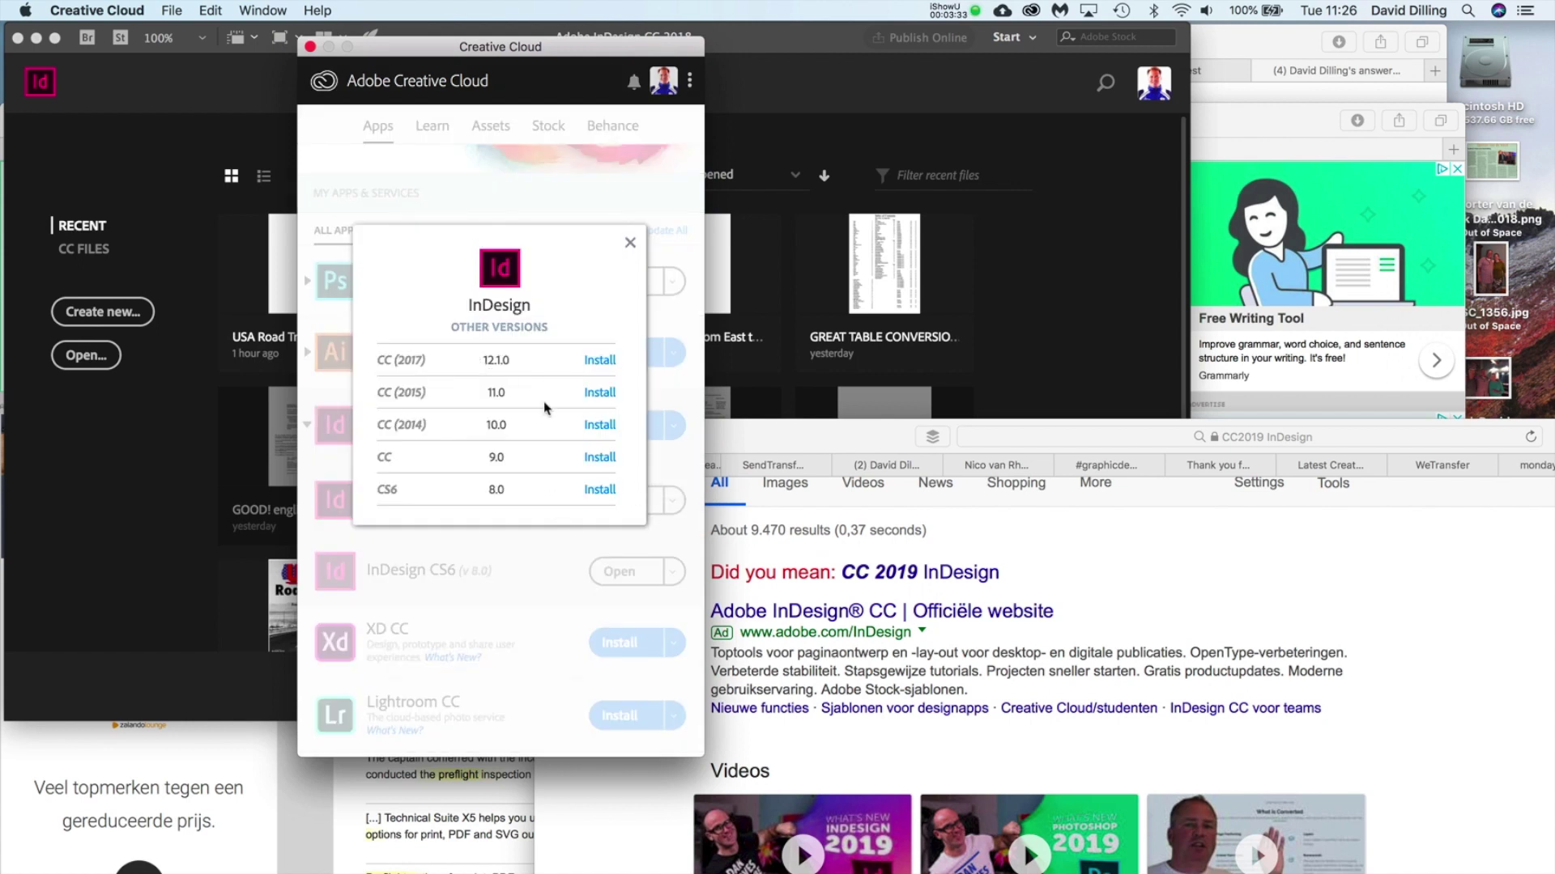
{"action": "left_click", "coordinate": [629, 244]}
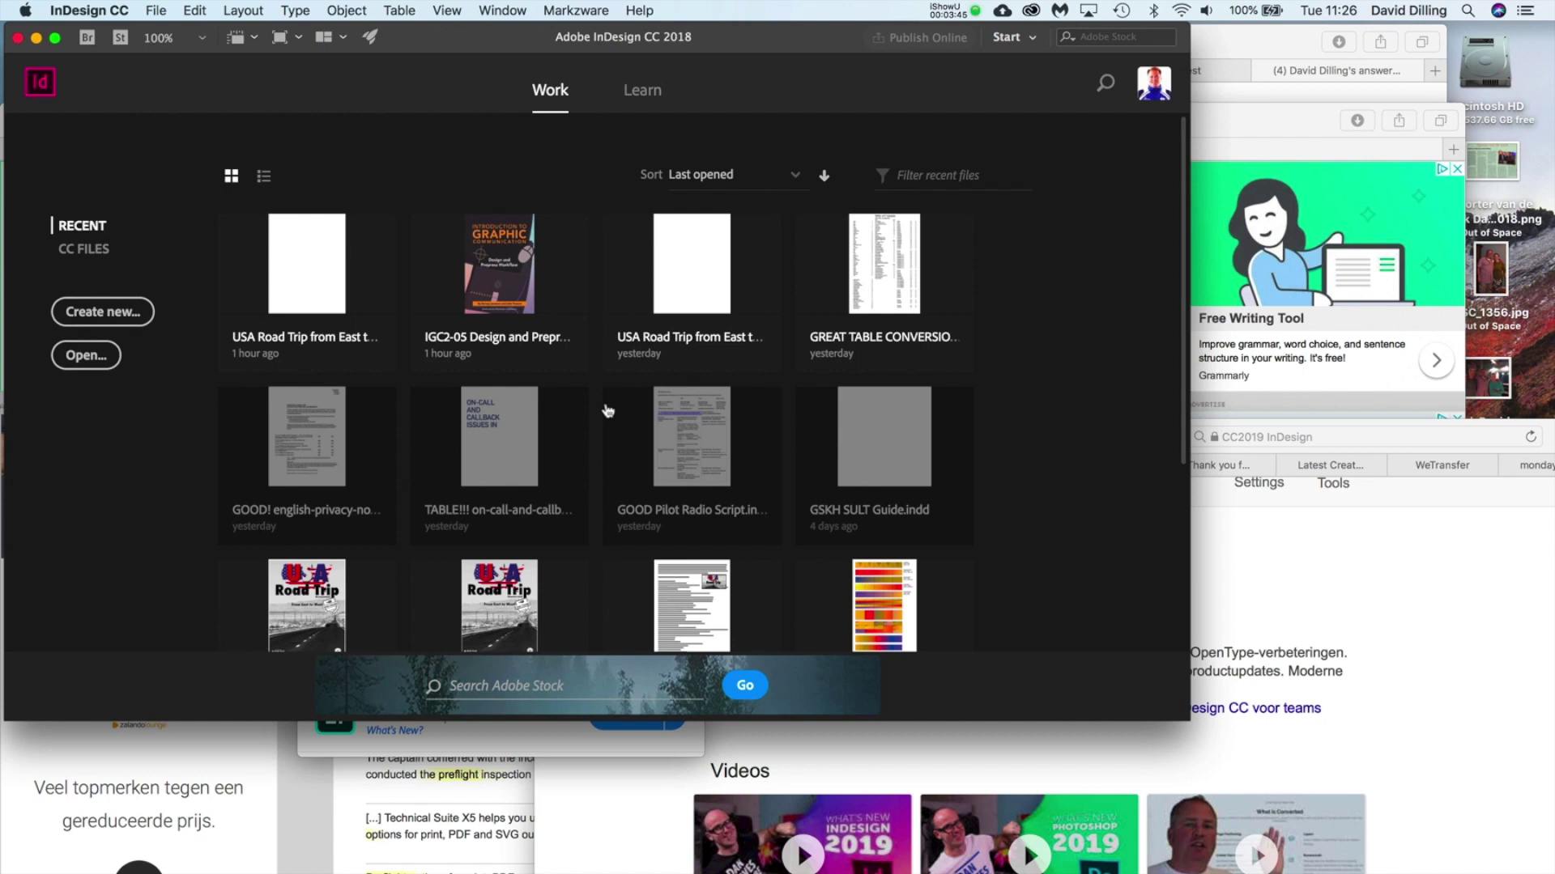
Check About InDesign to confirm version 13.1, then close the dialog
{"action": "left_click", "coordinate": [85, 12]}
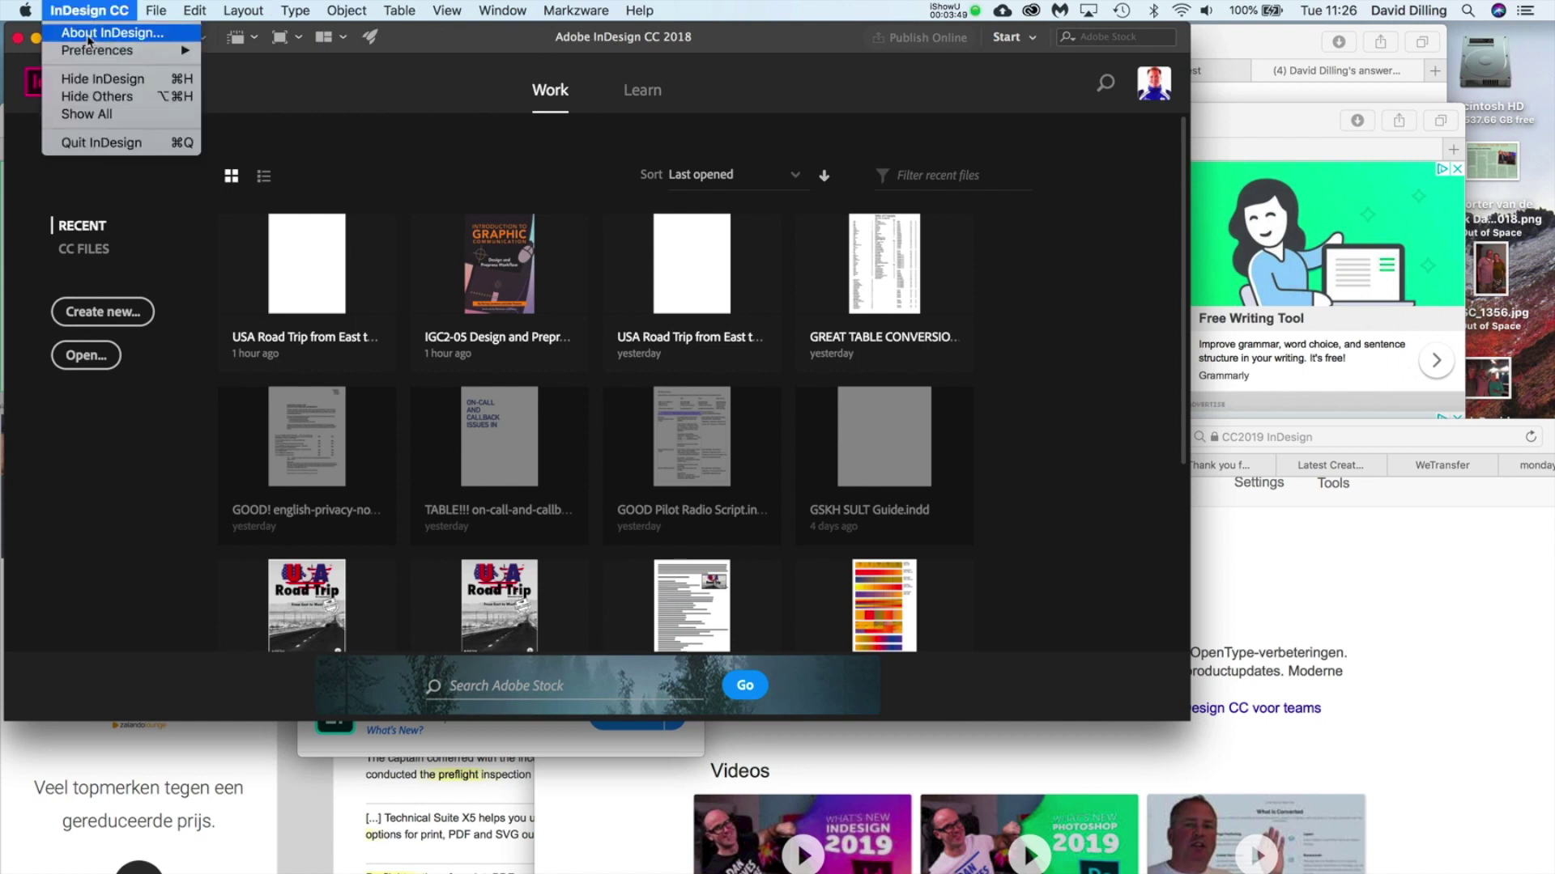
{"action": "left_click", "coordinate": [91, 28]}
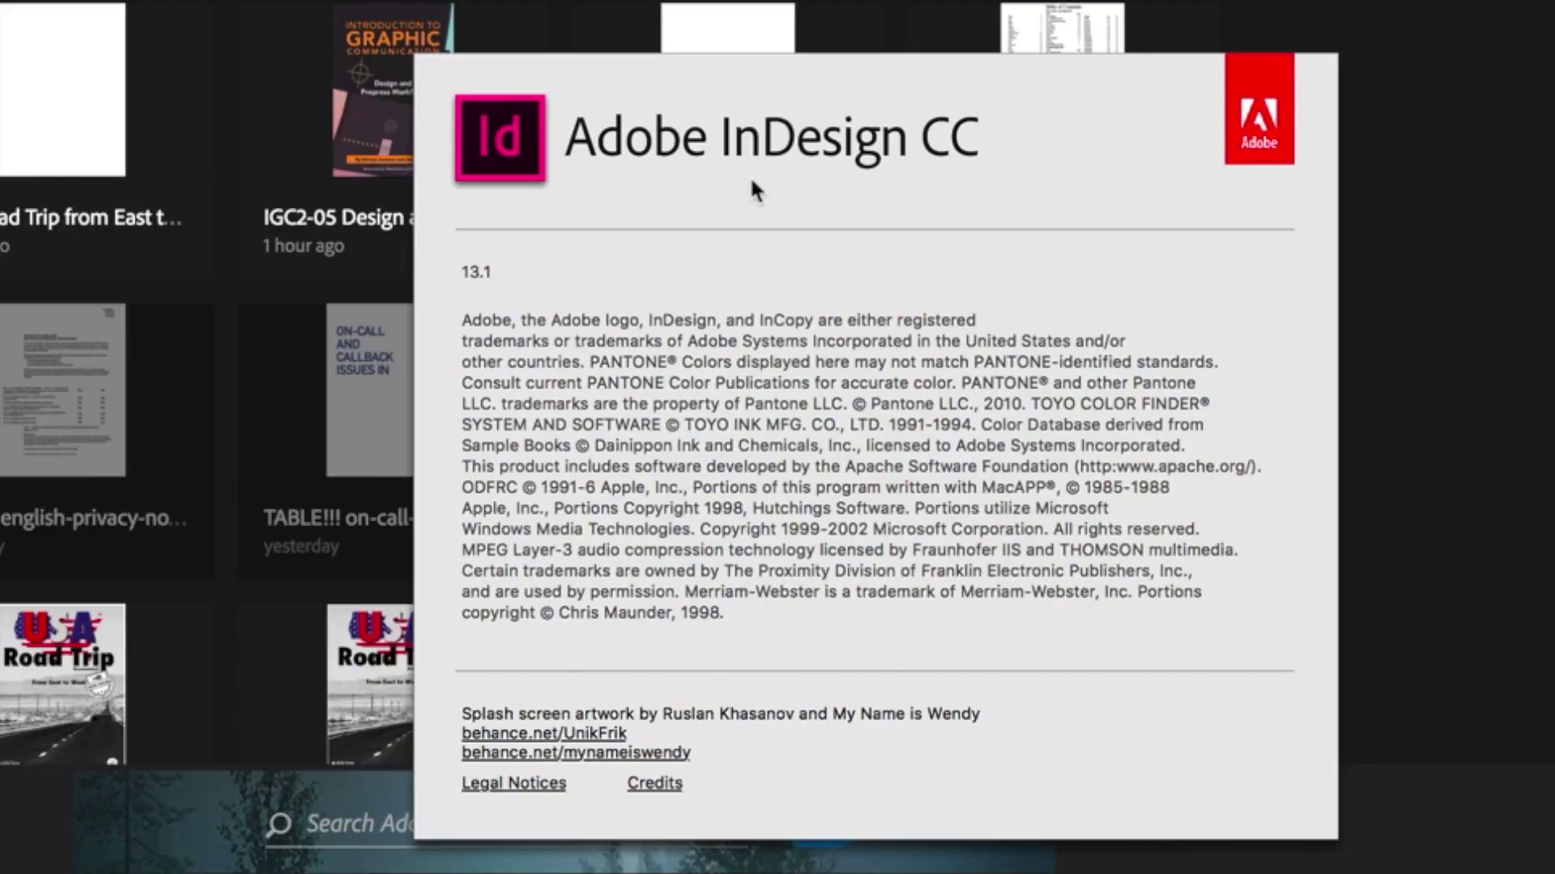
{"action": "left_click", "coordinate": [732, 271]}
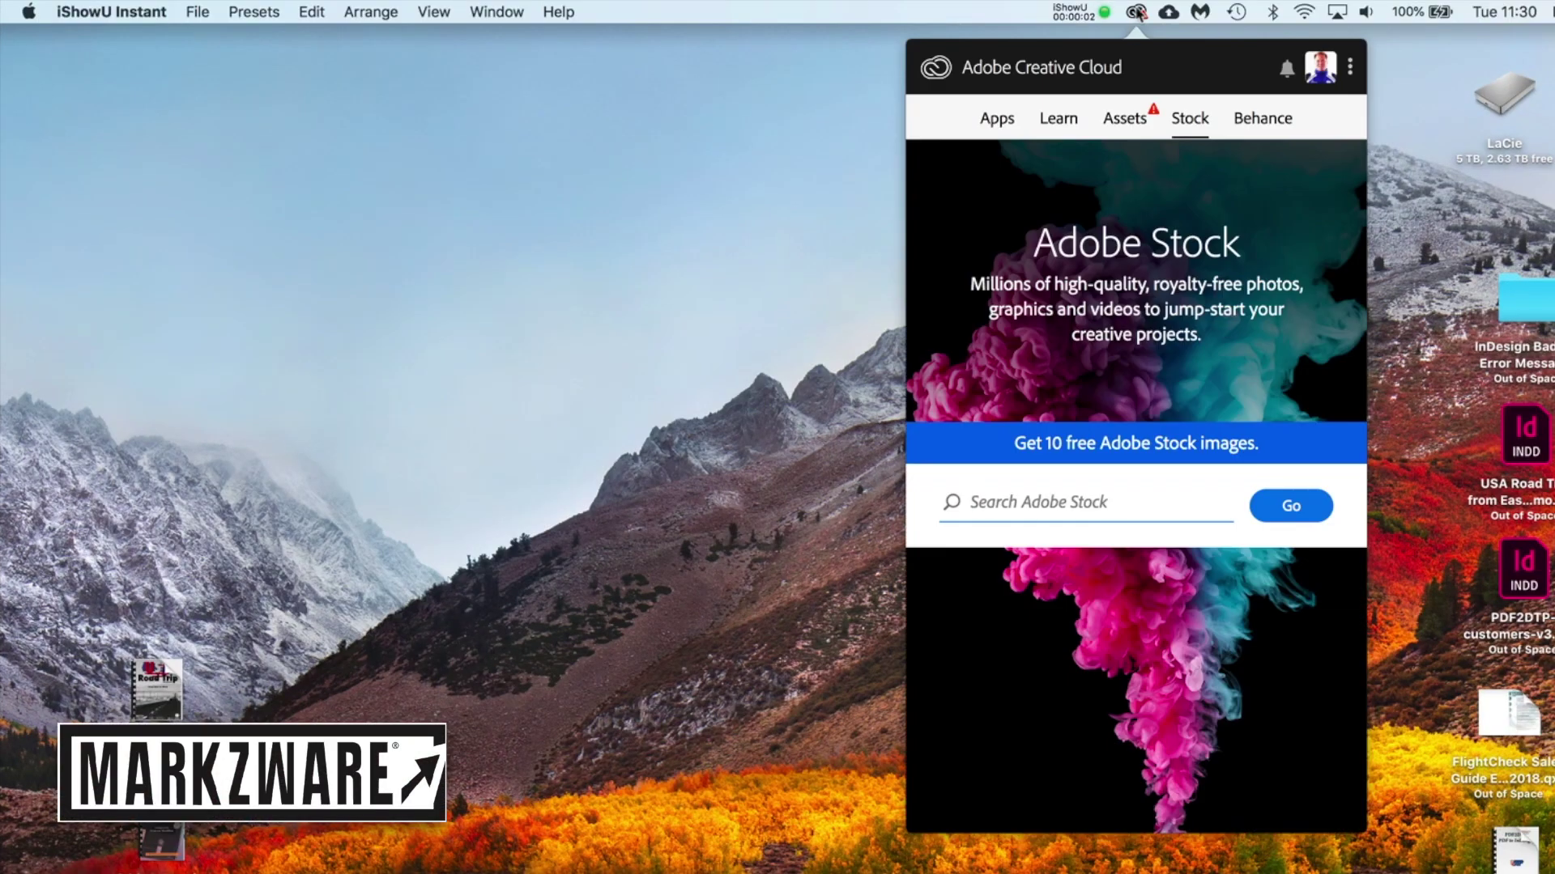
Browse the Assets and Files tabs, return to Apps, and detach the panel as a window
{"action": "left_click", "coordinate": [1126, 121]}
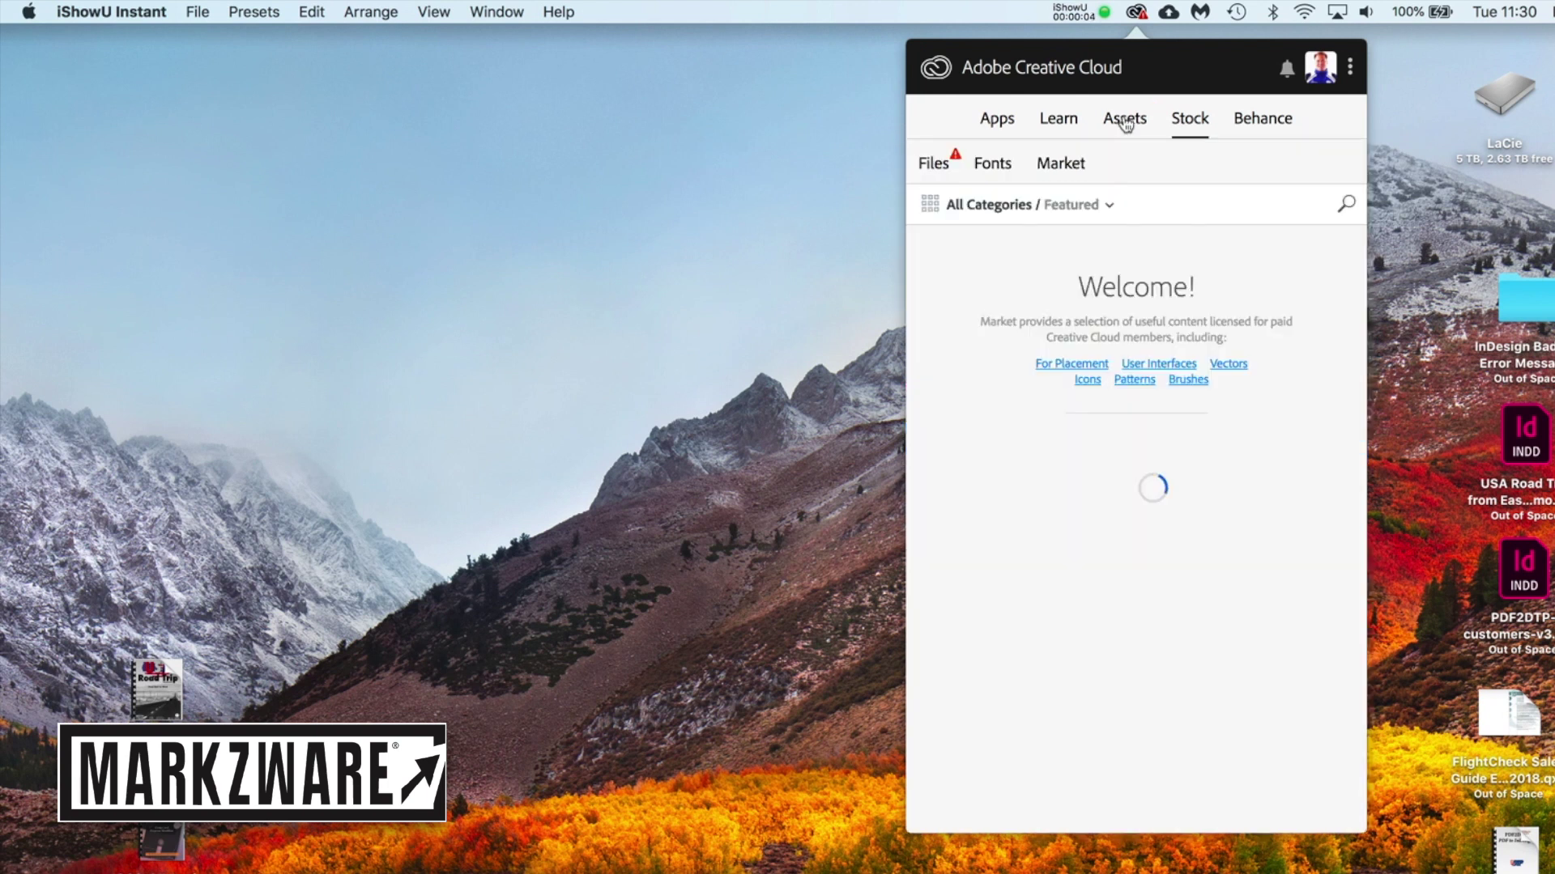
{"action": "left_click", "coordinate": [933, 165]}
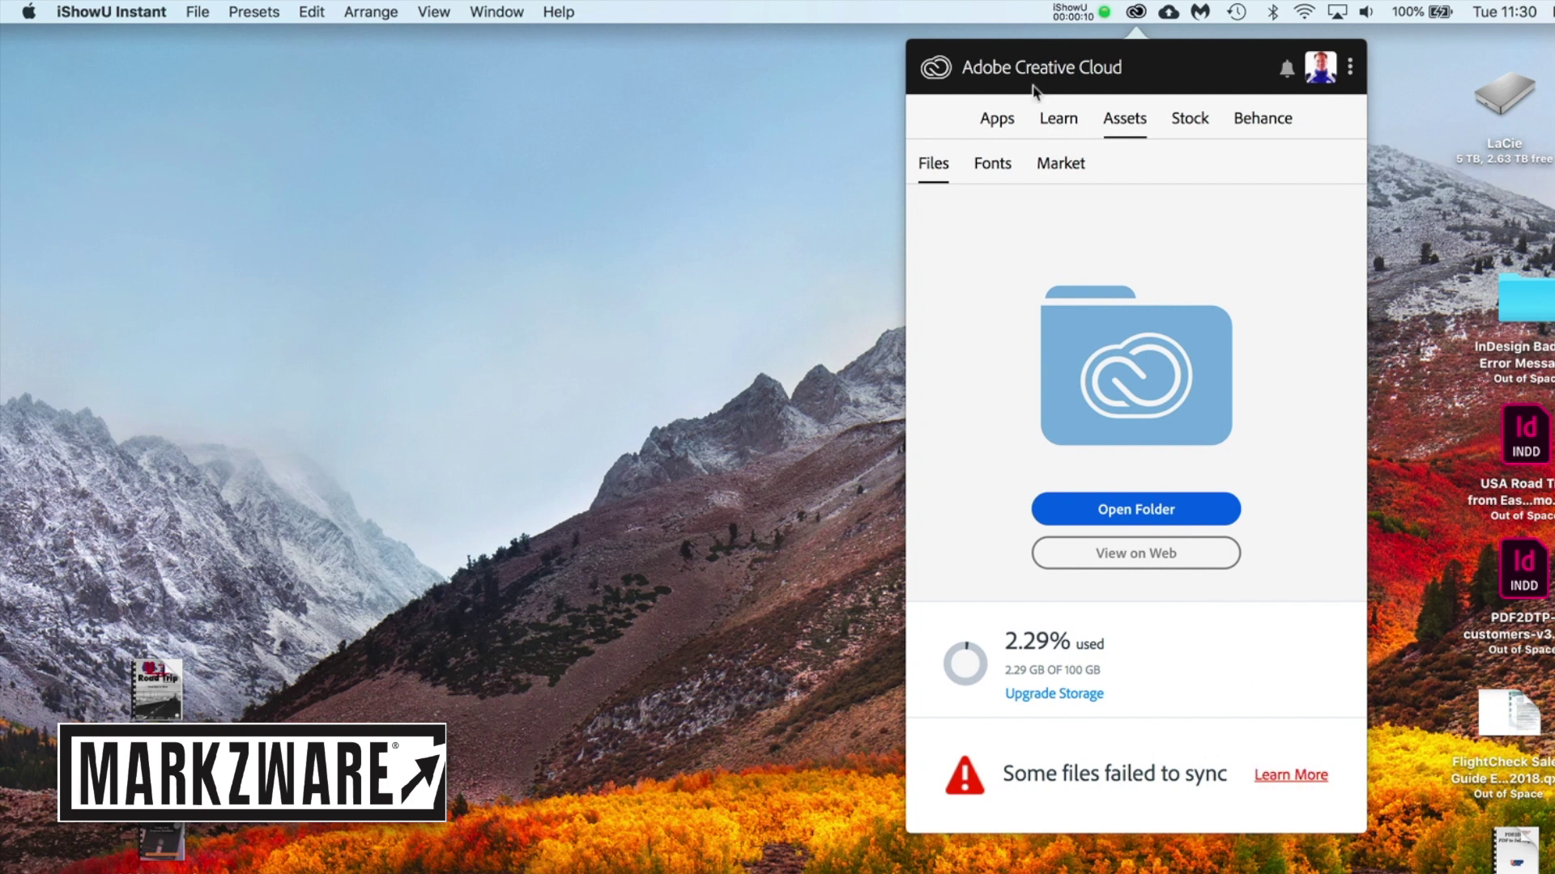
{"action": "left_click", "coordinate": [997, 119]}
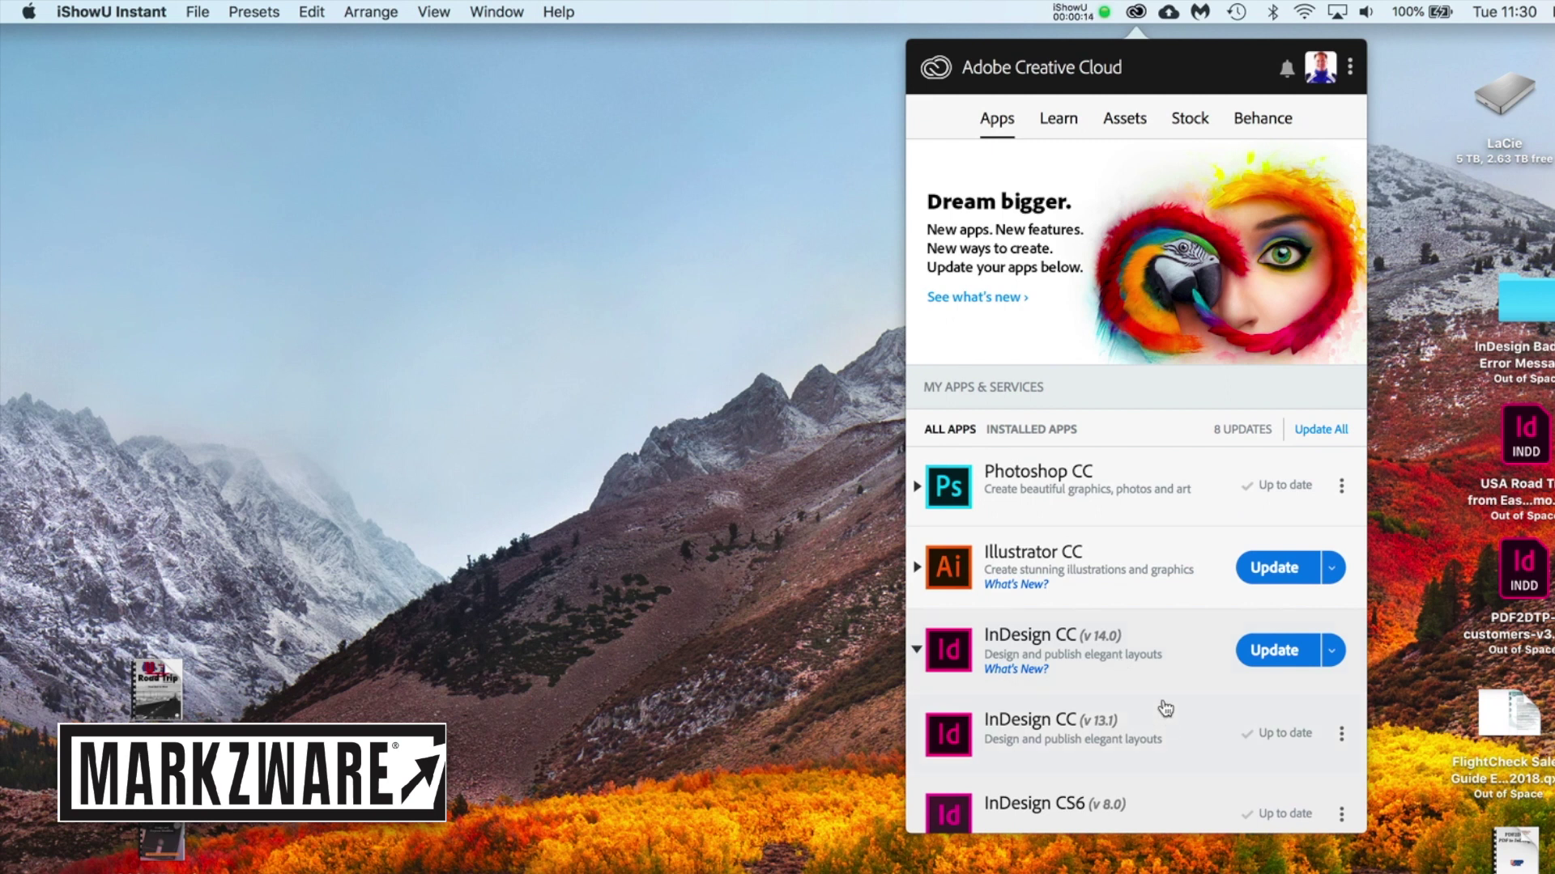
{"action": "scroll", "coordinate": [1207, 665], "scroll_direction": "down", "scroll_amount": 3}
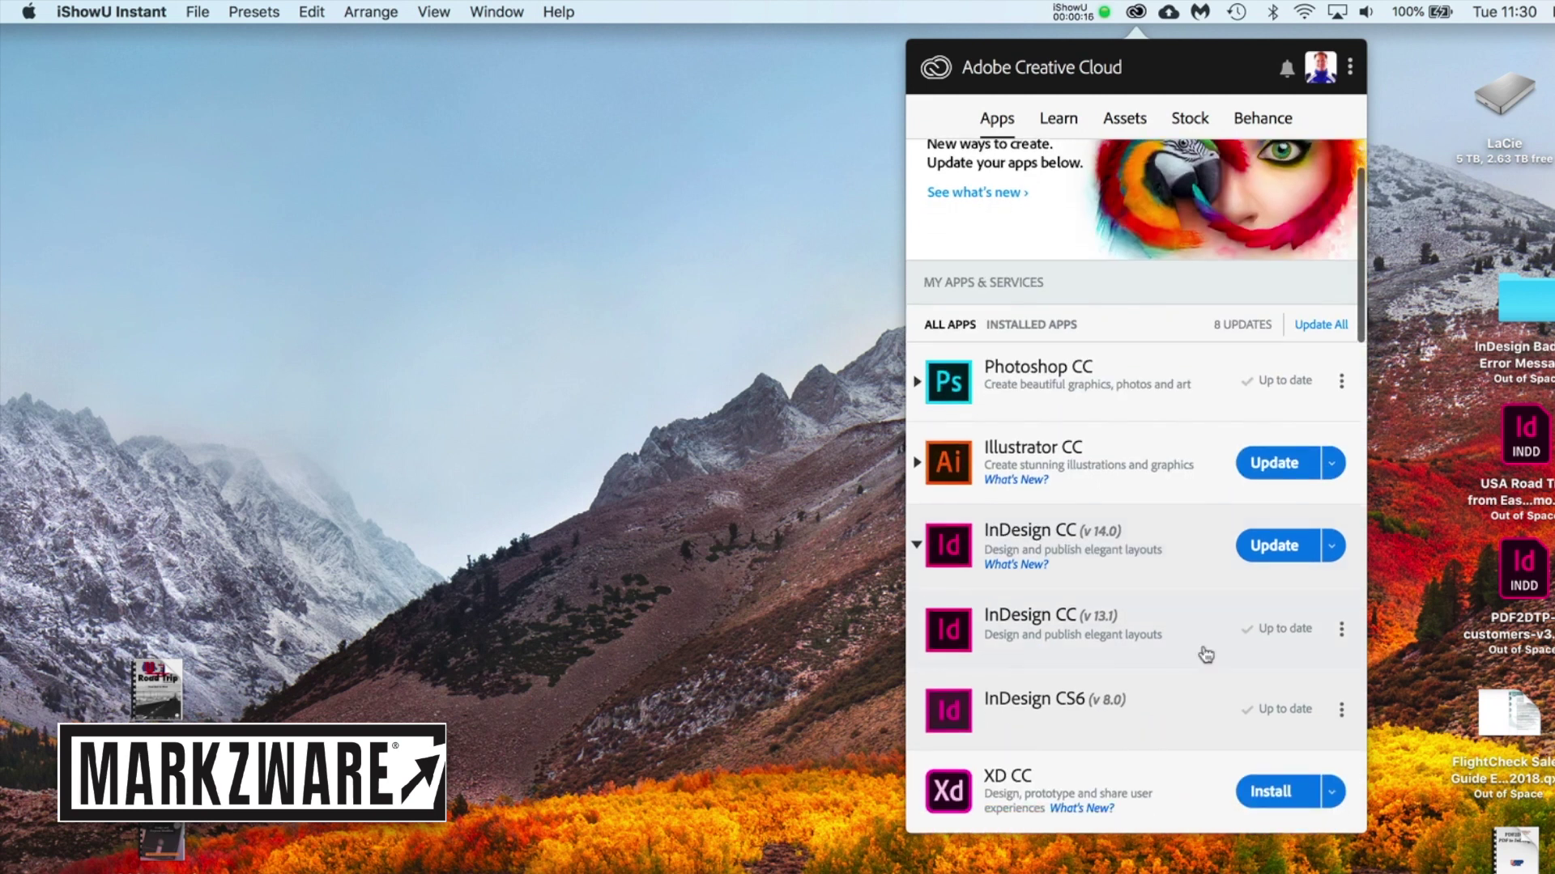
{"action": "left_click_drag", "start_coordinate": [1156, 62], "coordinate": [586, 83]}
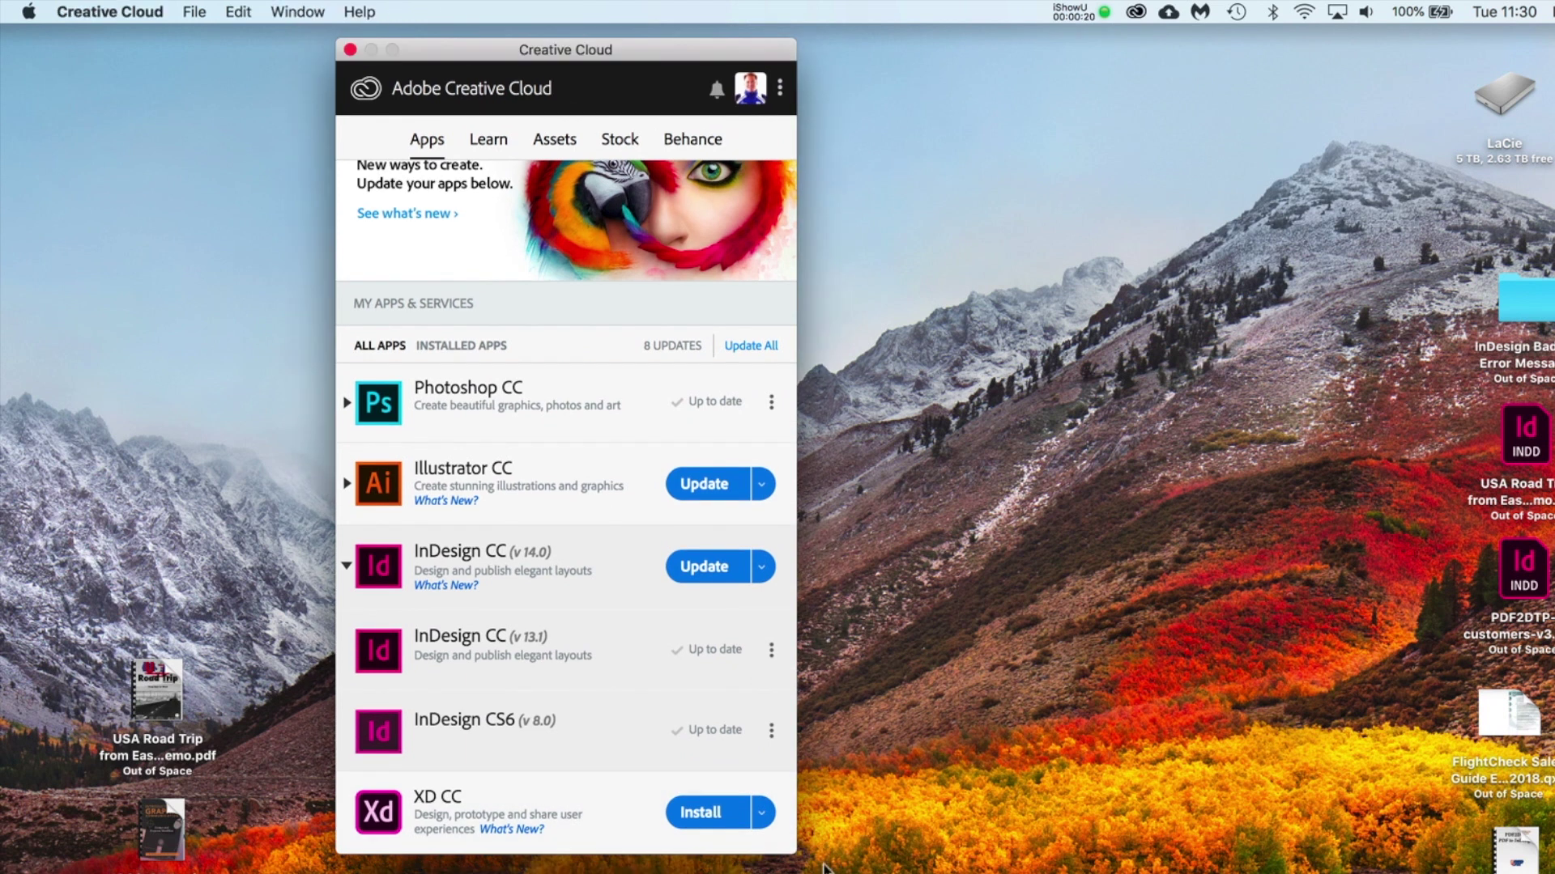
Review and close InDesign CC 14.0's Other Versions list
{"action": "left_click", "coordinate": [761, 567]}
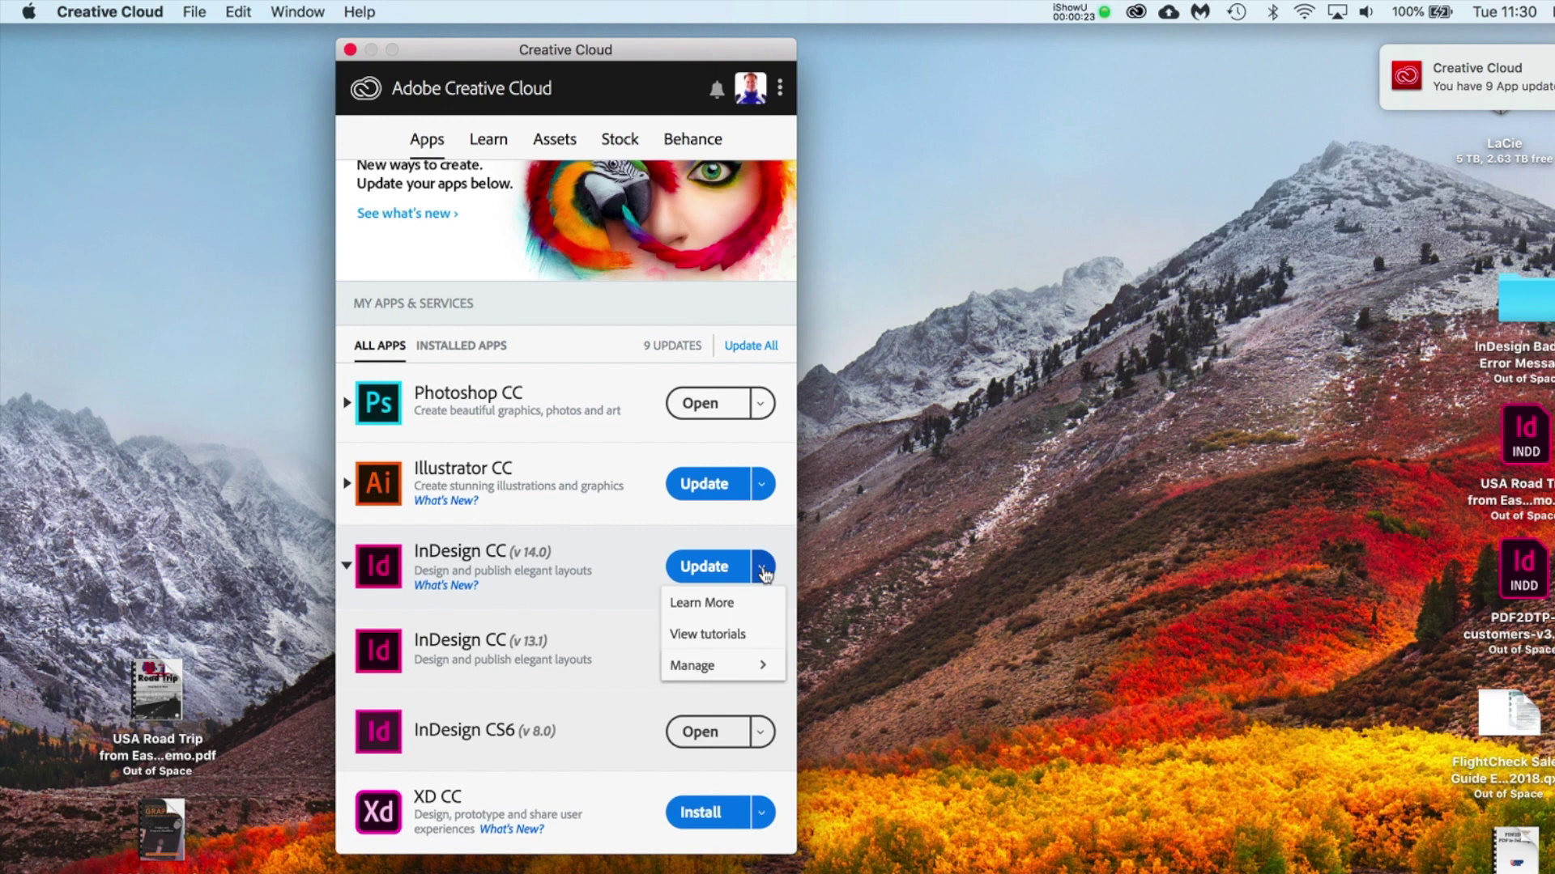
{"action": "left_click", "coordinate": [748, 670]}
{"action": "left_click", "coordinate": [721, 641]}
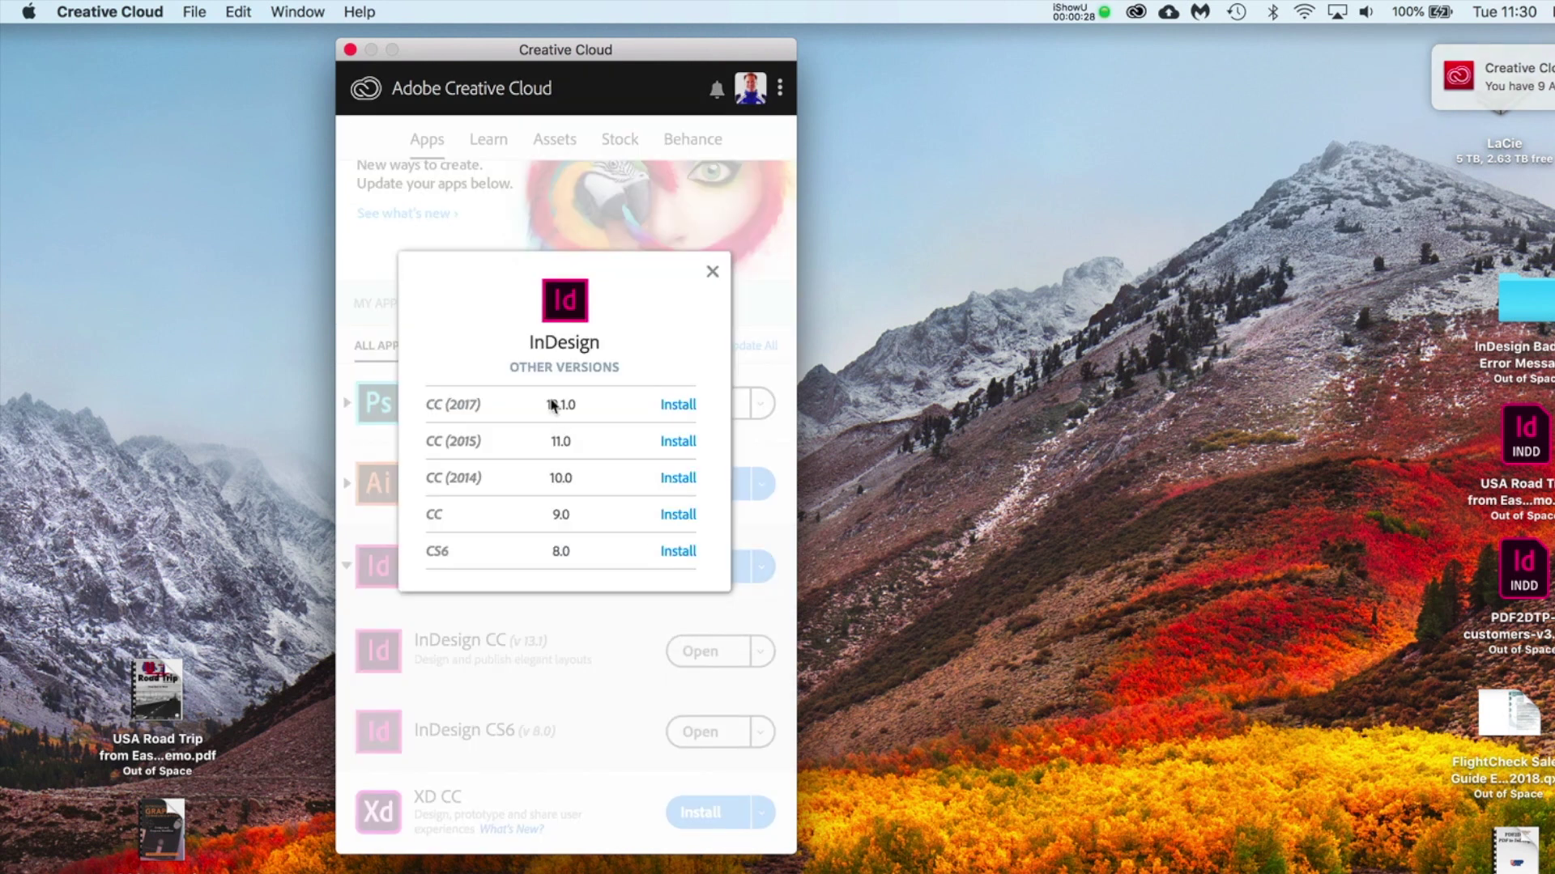
{"action": "left_click", "coordinate": [711, 271]}
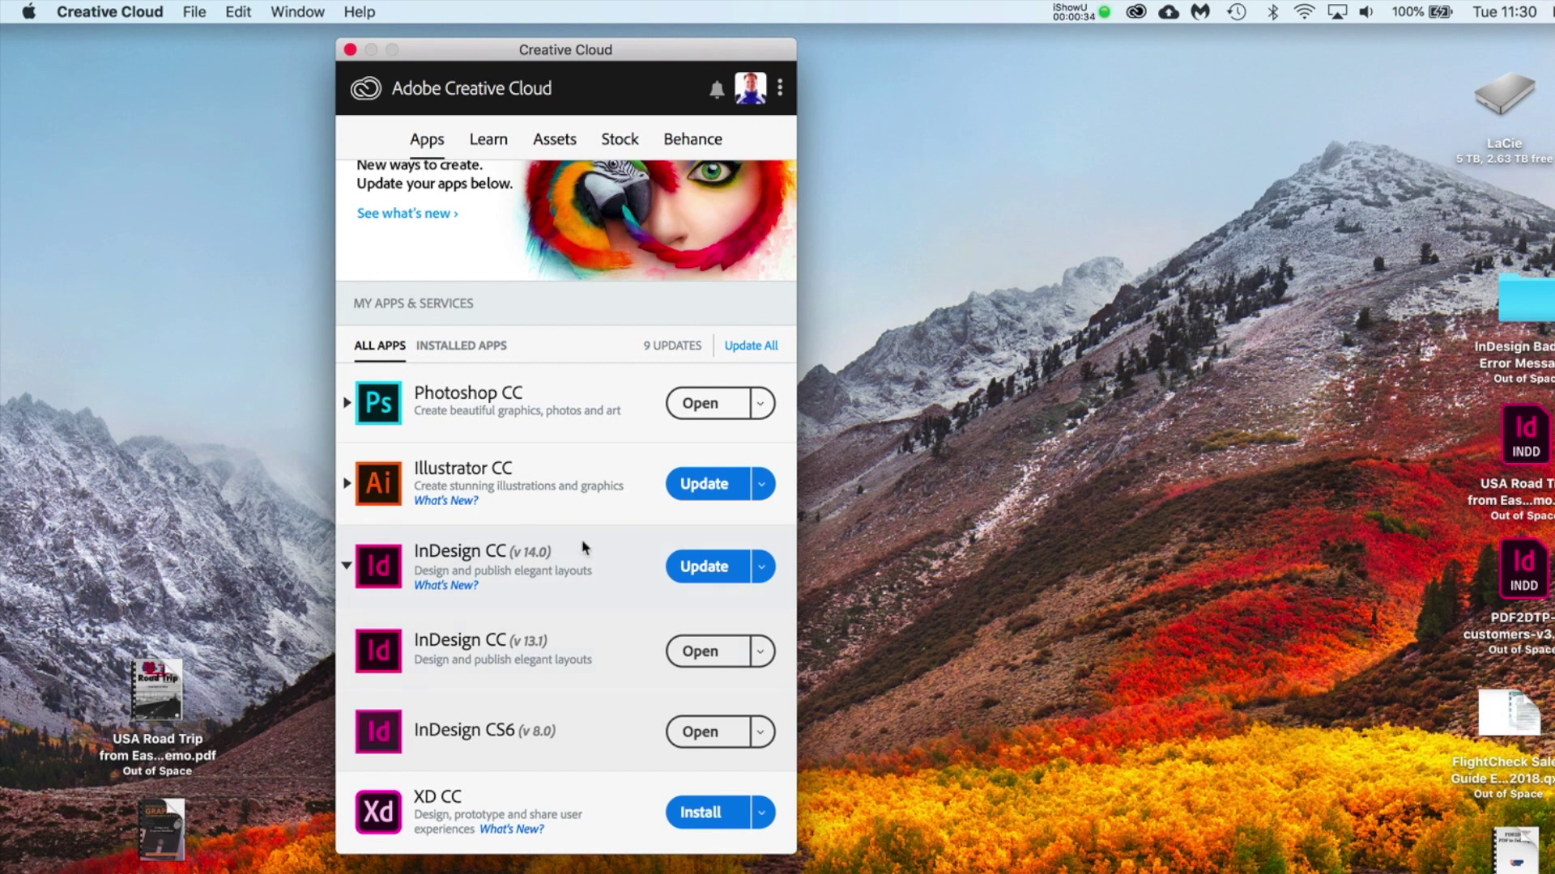
{"action": "left_click", "coordinate": [779, 89]}
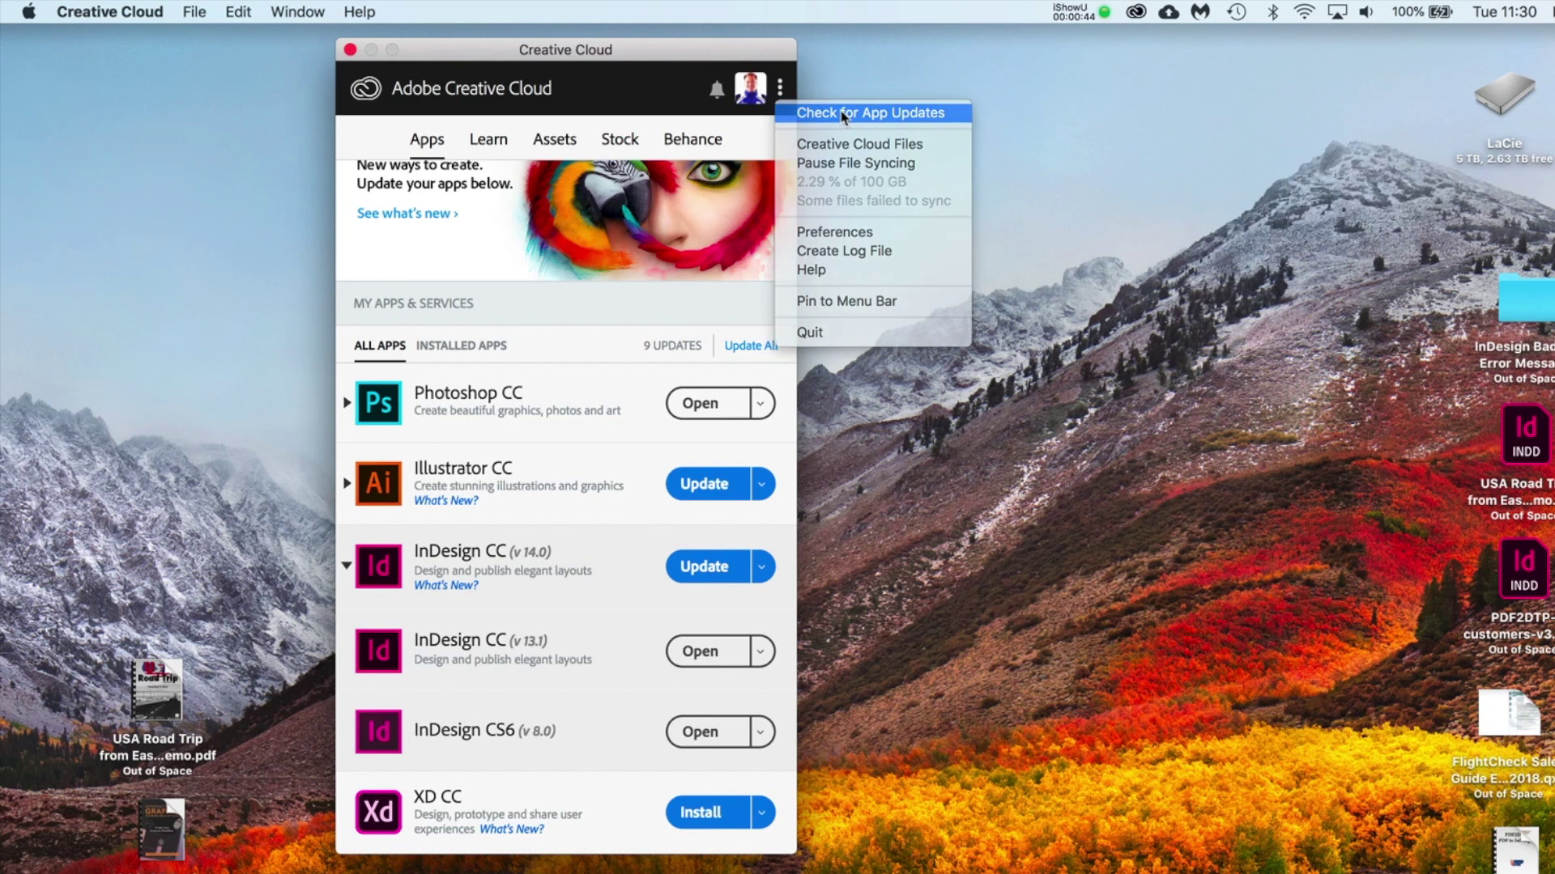
Run Check for App Updates, leaving 9 updates pending including InDesign CC 14.0
{"action": "left_click", "coordinate": [996, 158]}
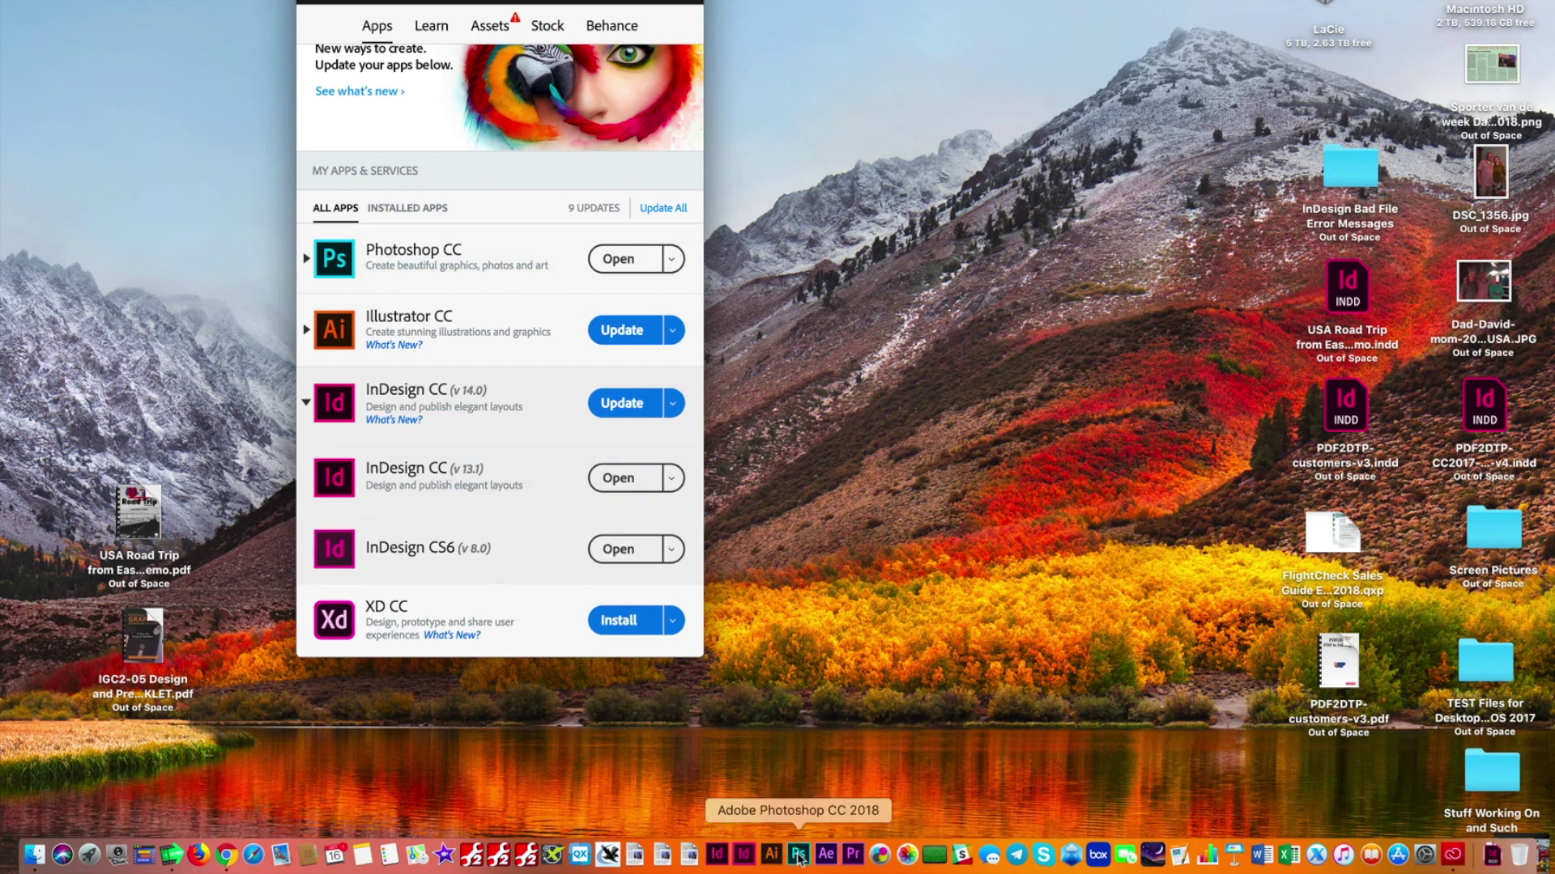
Look over Photoshop's other available versions, then launch Photoshop CC 2019
{"action": "left_click", "coordinate": [675, 260]}
{"action": "left_click", "coordinate": [645, 321]}
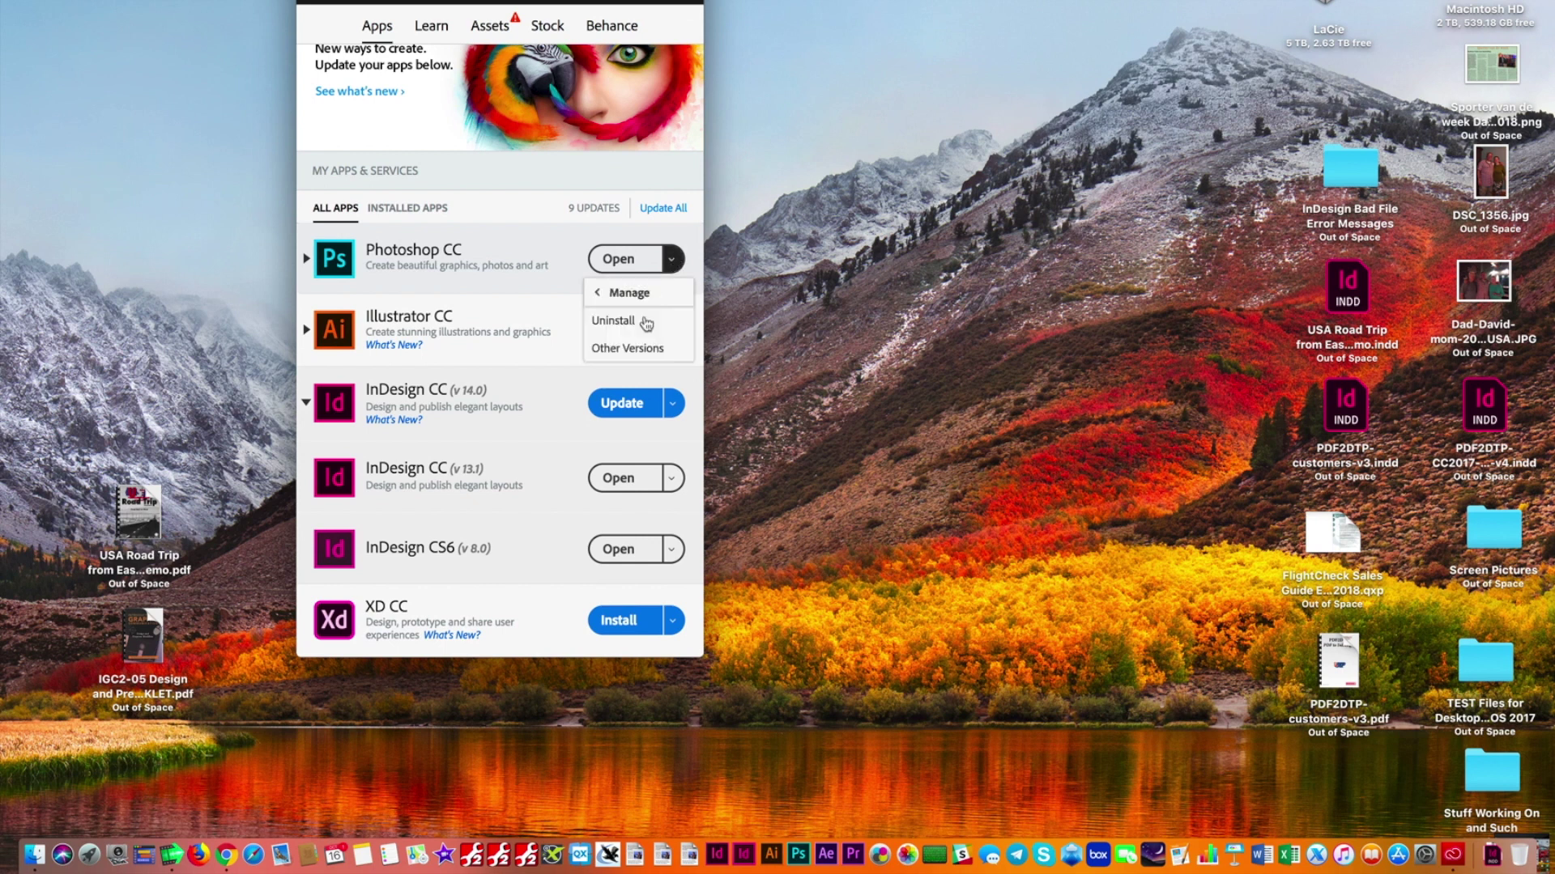
{"action": "left_click", "coordinate": [642, 347]}
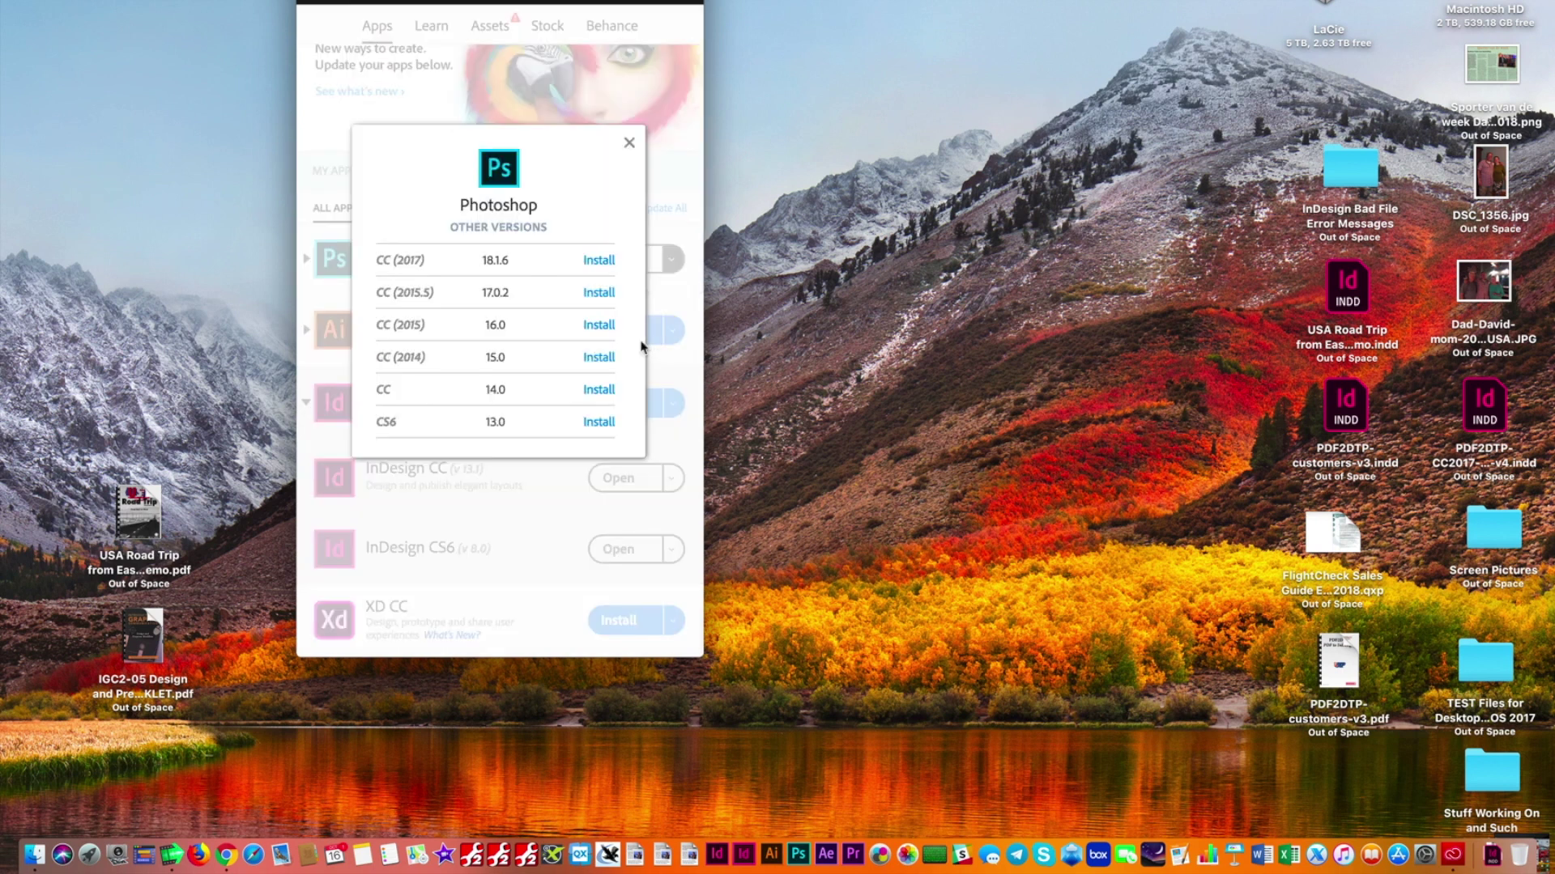
{"action": "left_click", "coordinate": [630, 145]}
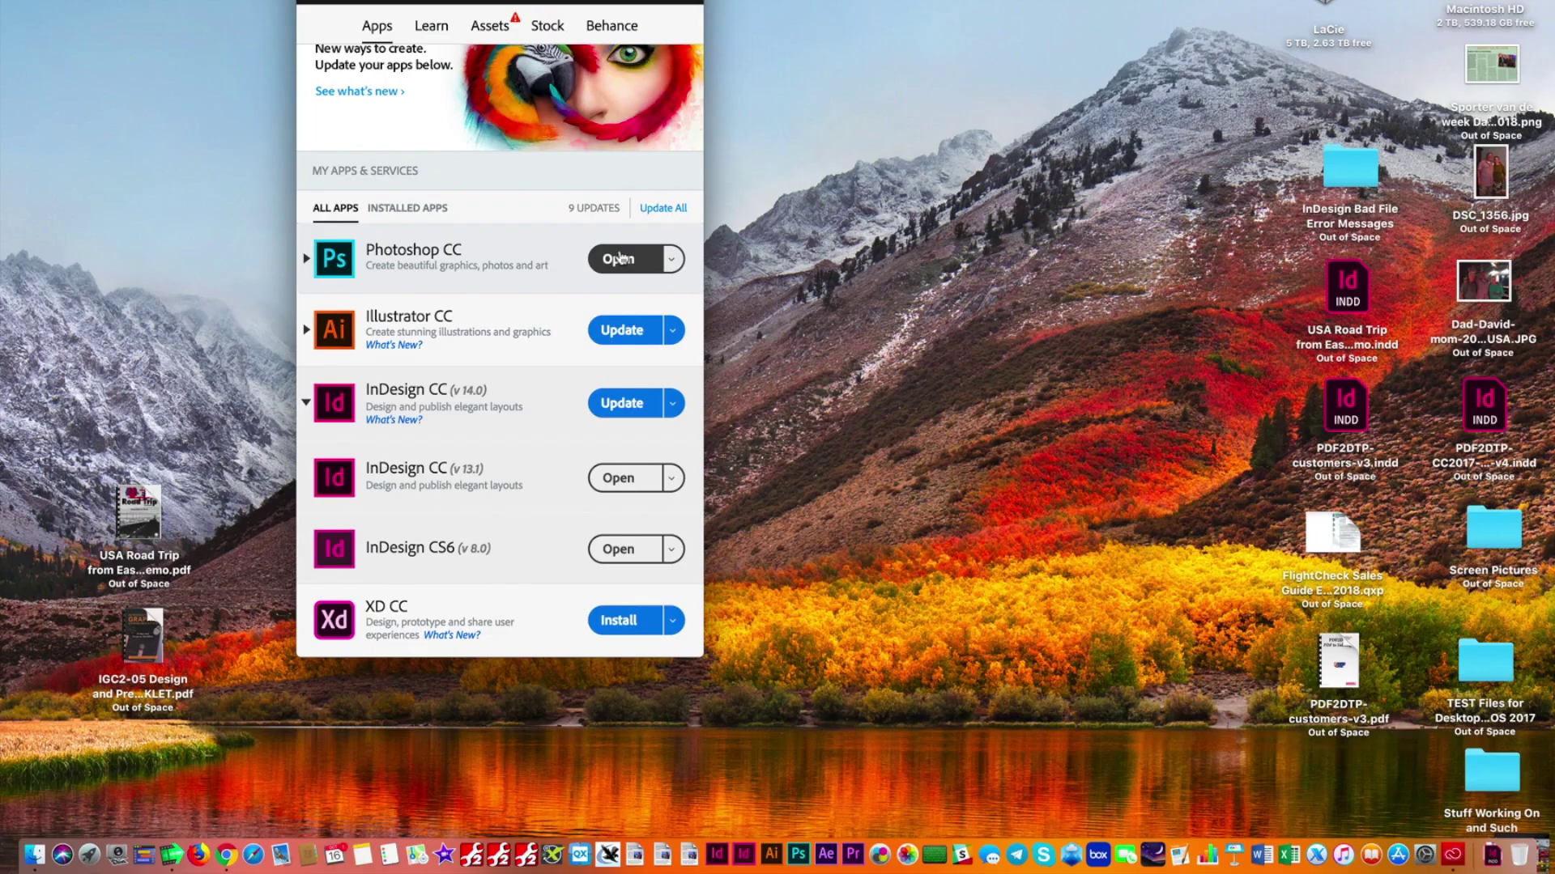
{"action": "left_click", "coordinate": [621, 260]}
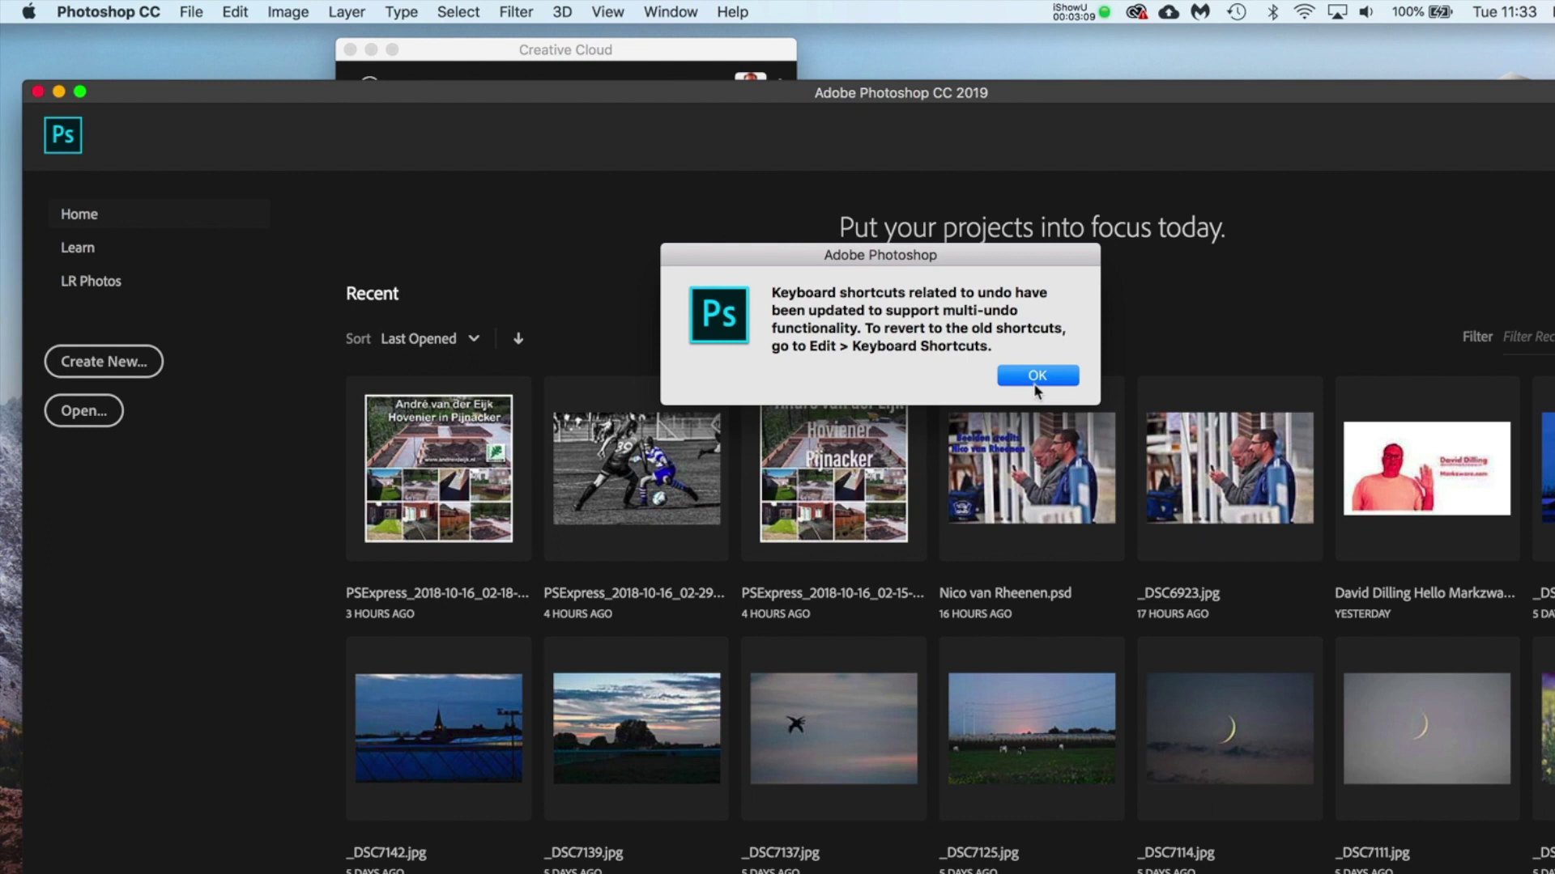
Dismiss the undo-shortcut notice and confirm via About Photoshop CC that it is release 20.0.0
{"action": "left_click", "coordinate": [1032, 377]}
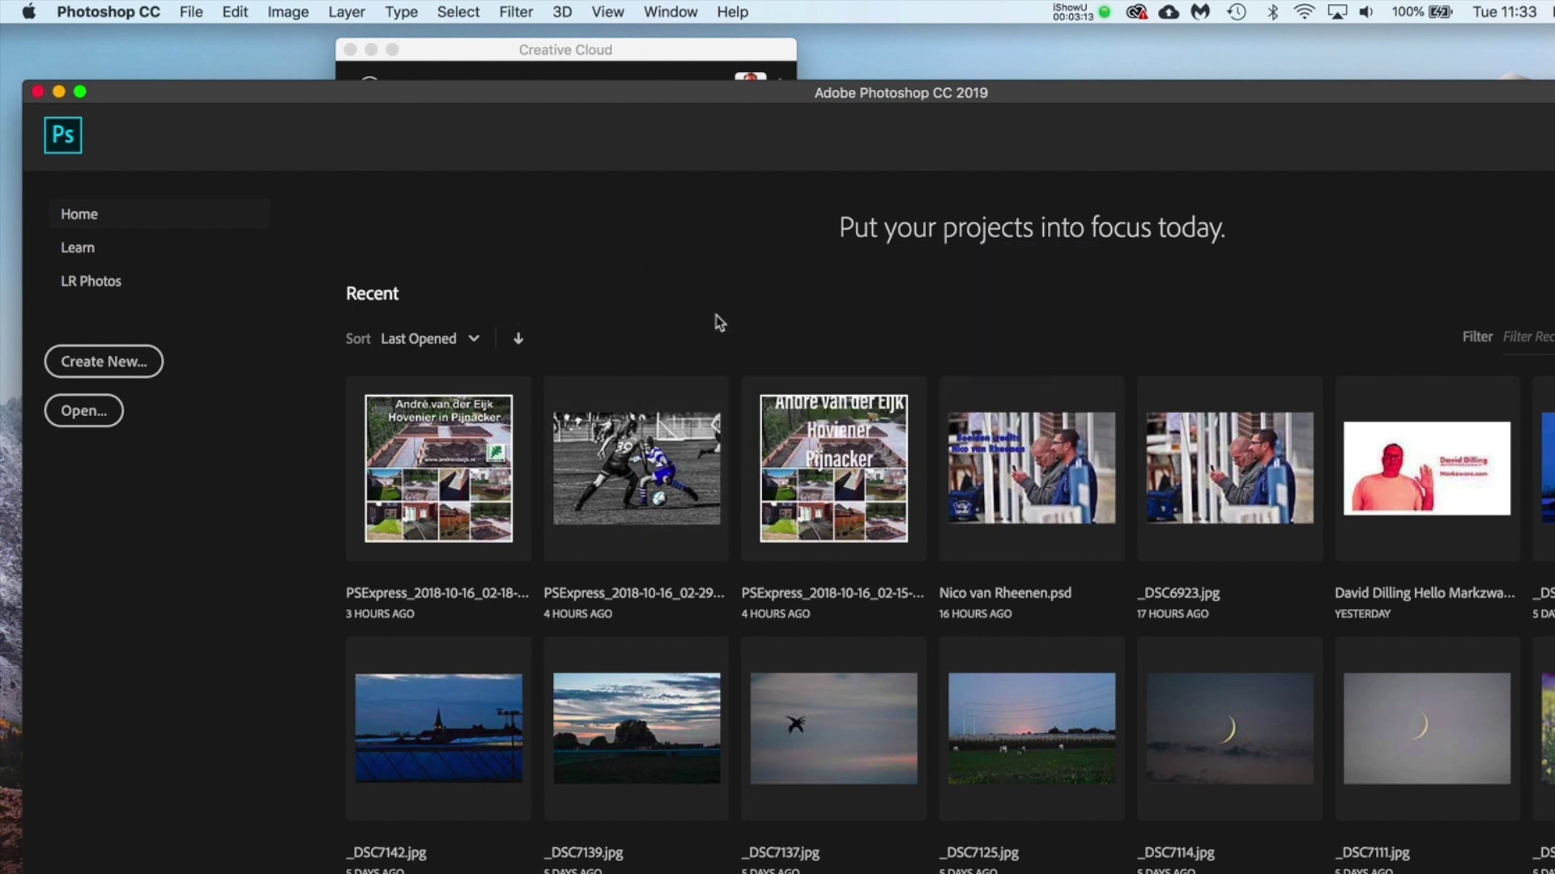
{"action": "left_click", "coordinate": [79, 9]}
{"action": "left_click", "coordinate": [87, 32]}
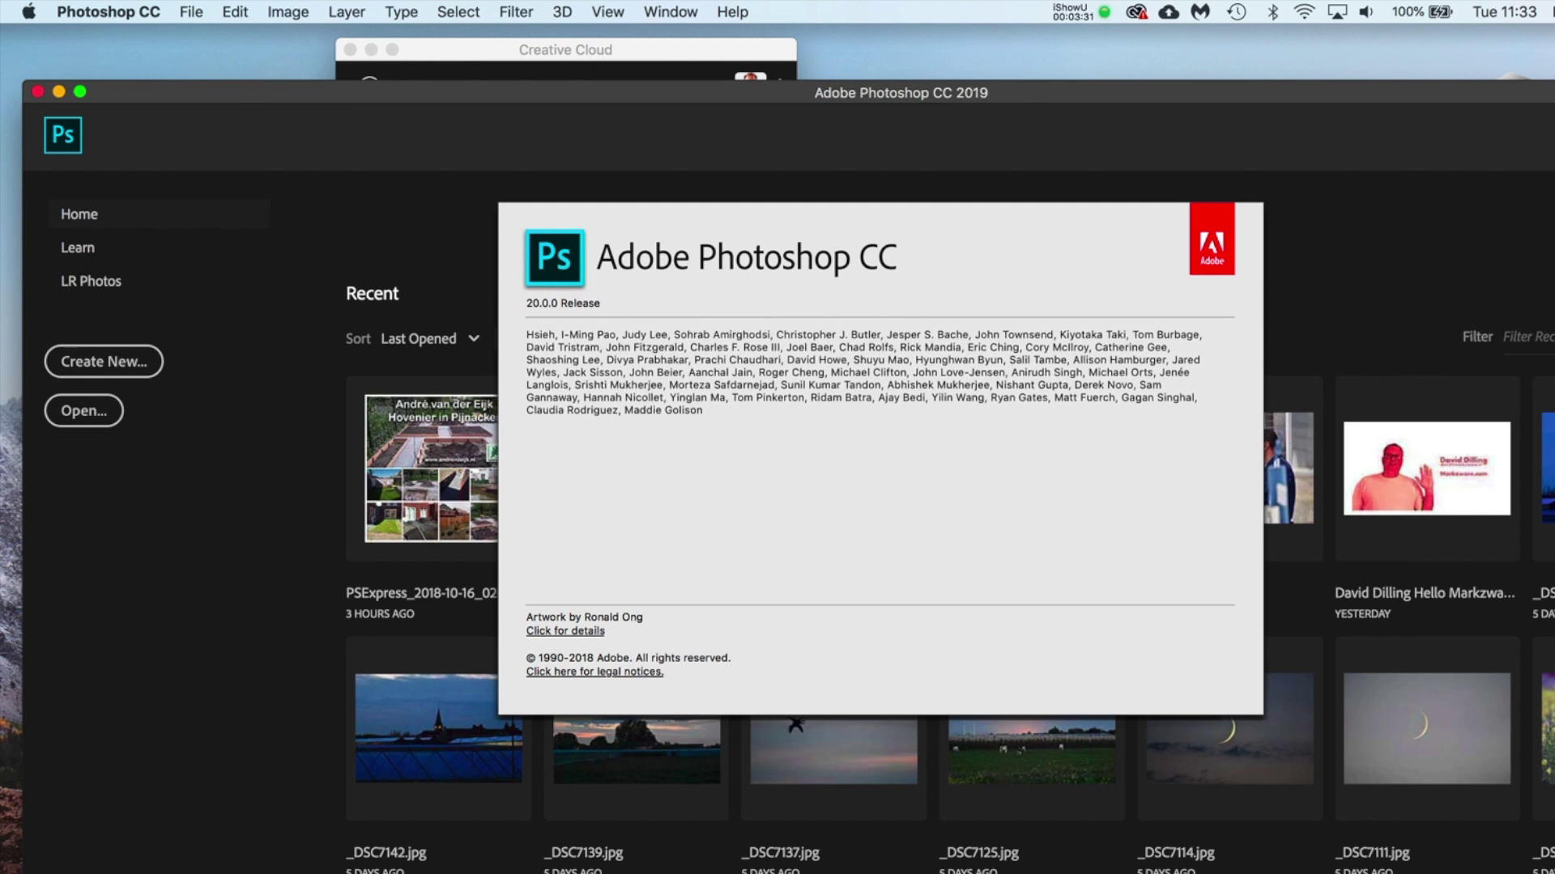
{"action": "key", "text": "Escape"}
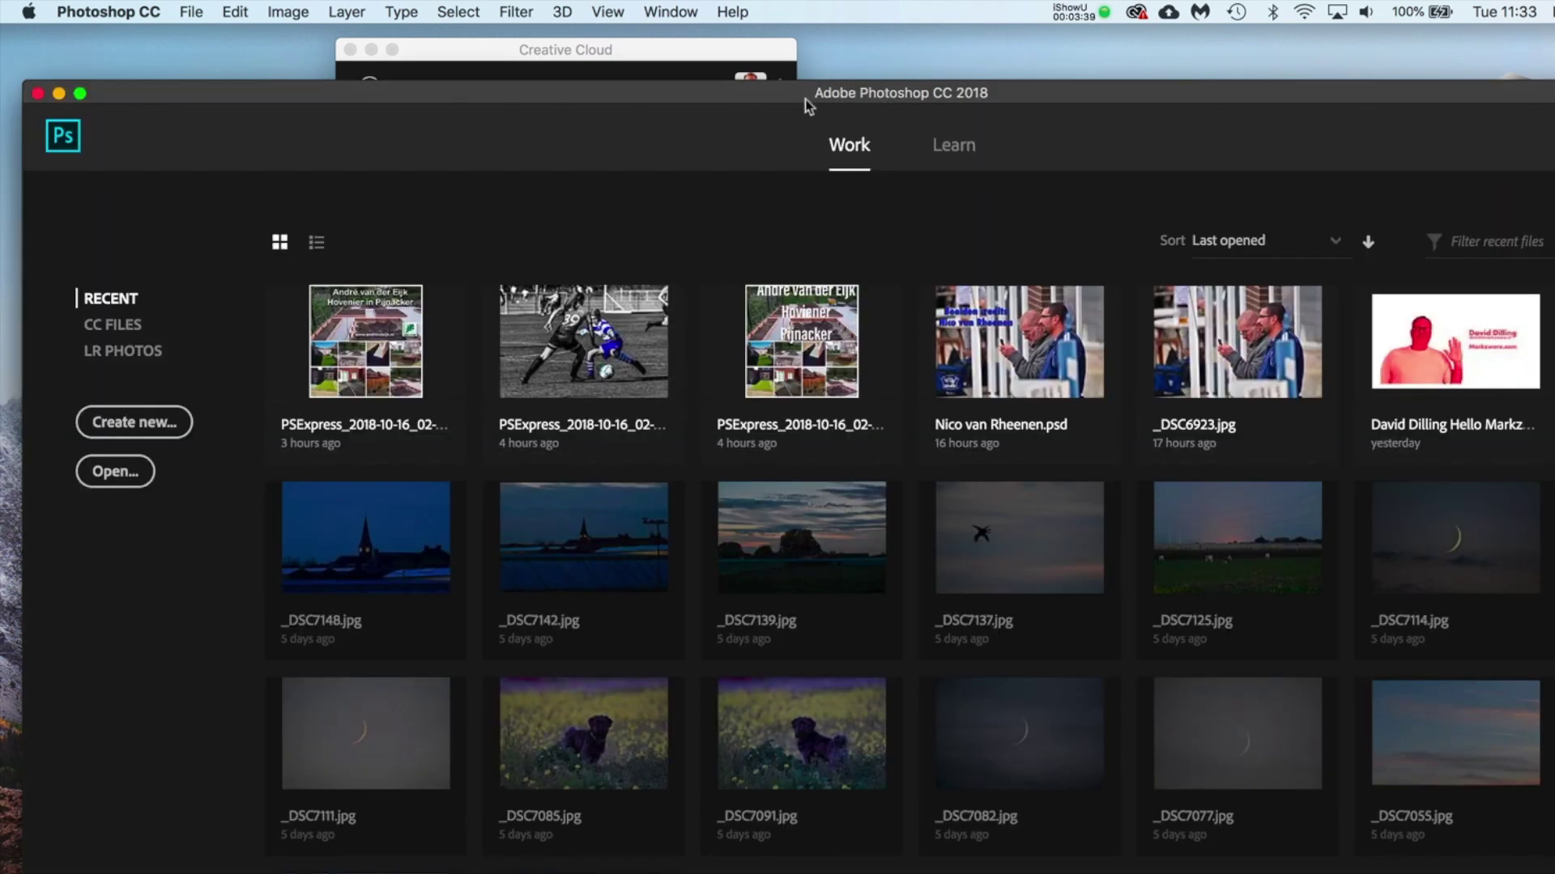
Check Photoshop CC 2018's About box, confirming release 19.1.6
{"action": "left_click", "coordinate": [113, 11]}
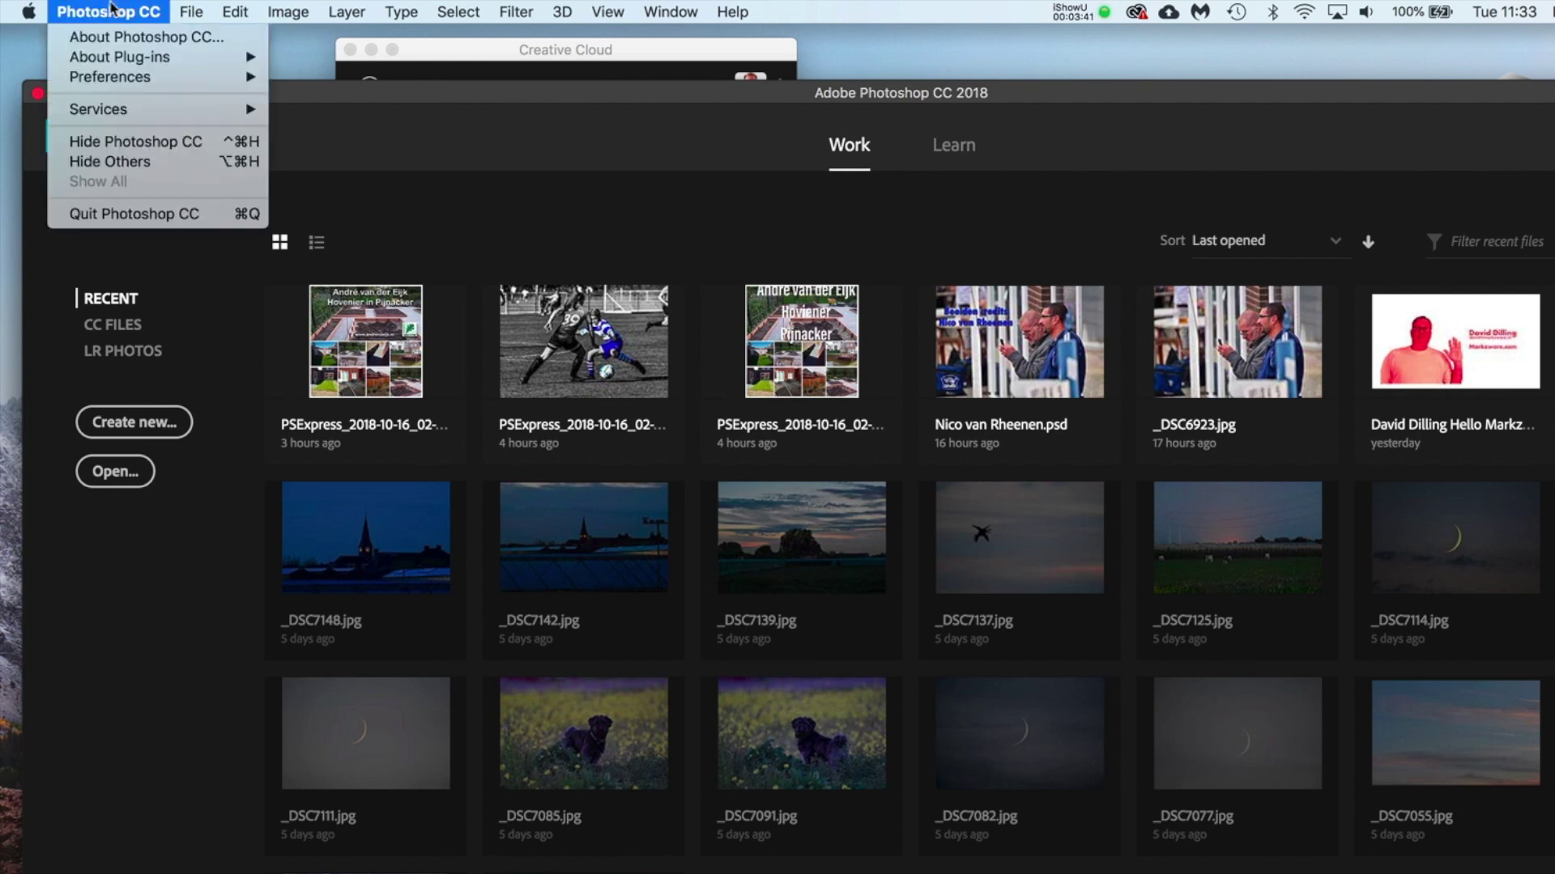
{"action": "left_click", "coordinate": [115, 42]}
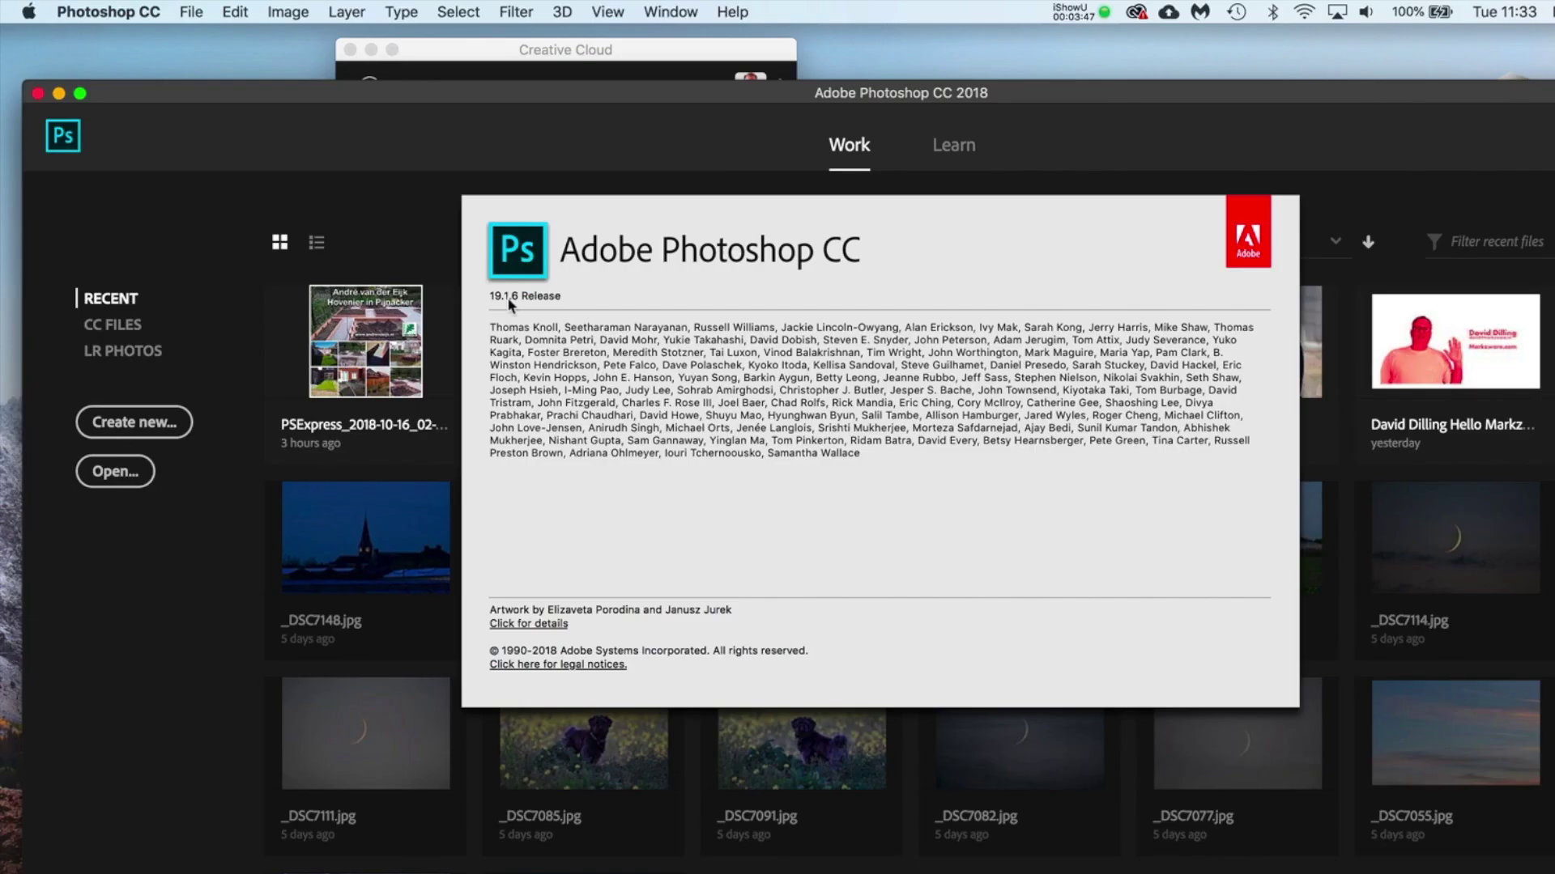
{"action": "left_click", "coordinate": [37, 99]}
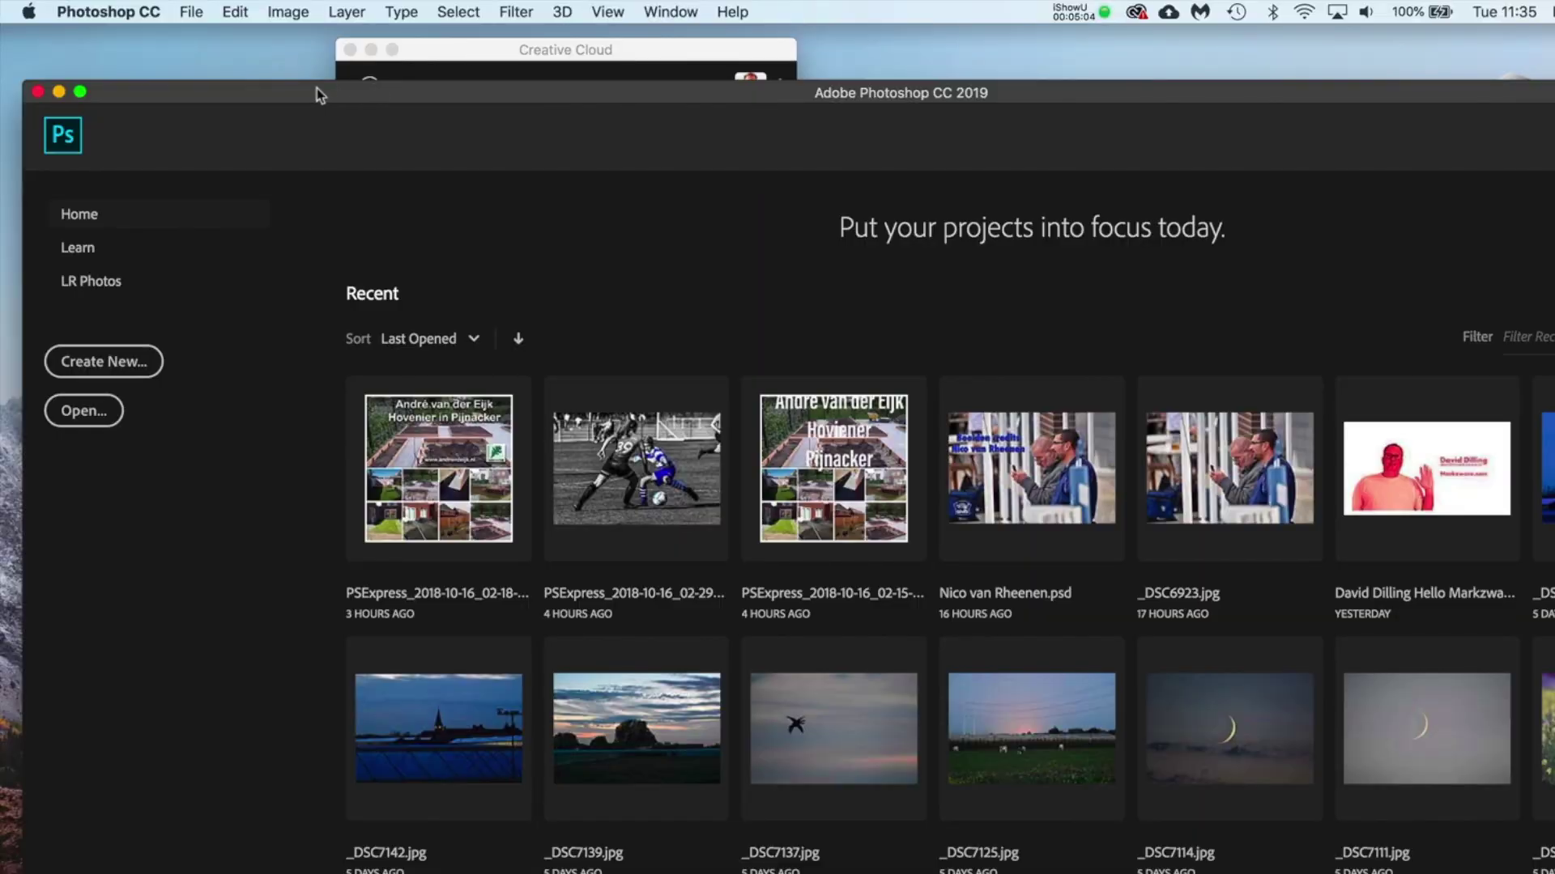
Move the window, recheck the Photoshop CC 2019 About box, and show the Learn page
{"action": "left_click_drag", "start_coordinate": [138, 90], "coordinate": [124, 56]}
{"action": "left_click", "coordinate": [108, 8]}
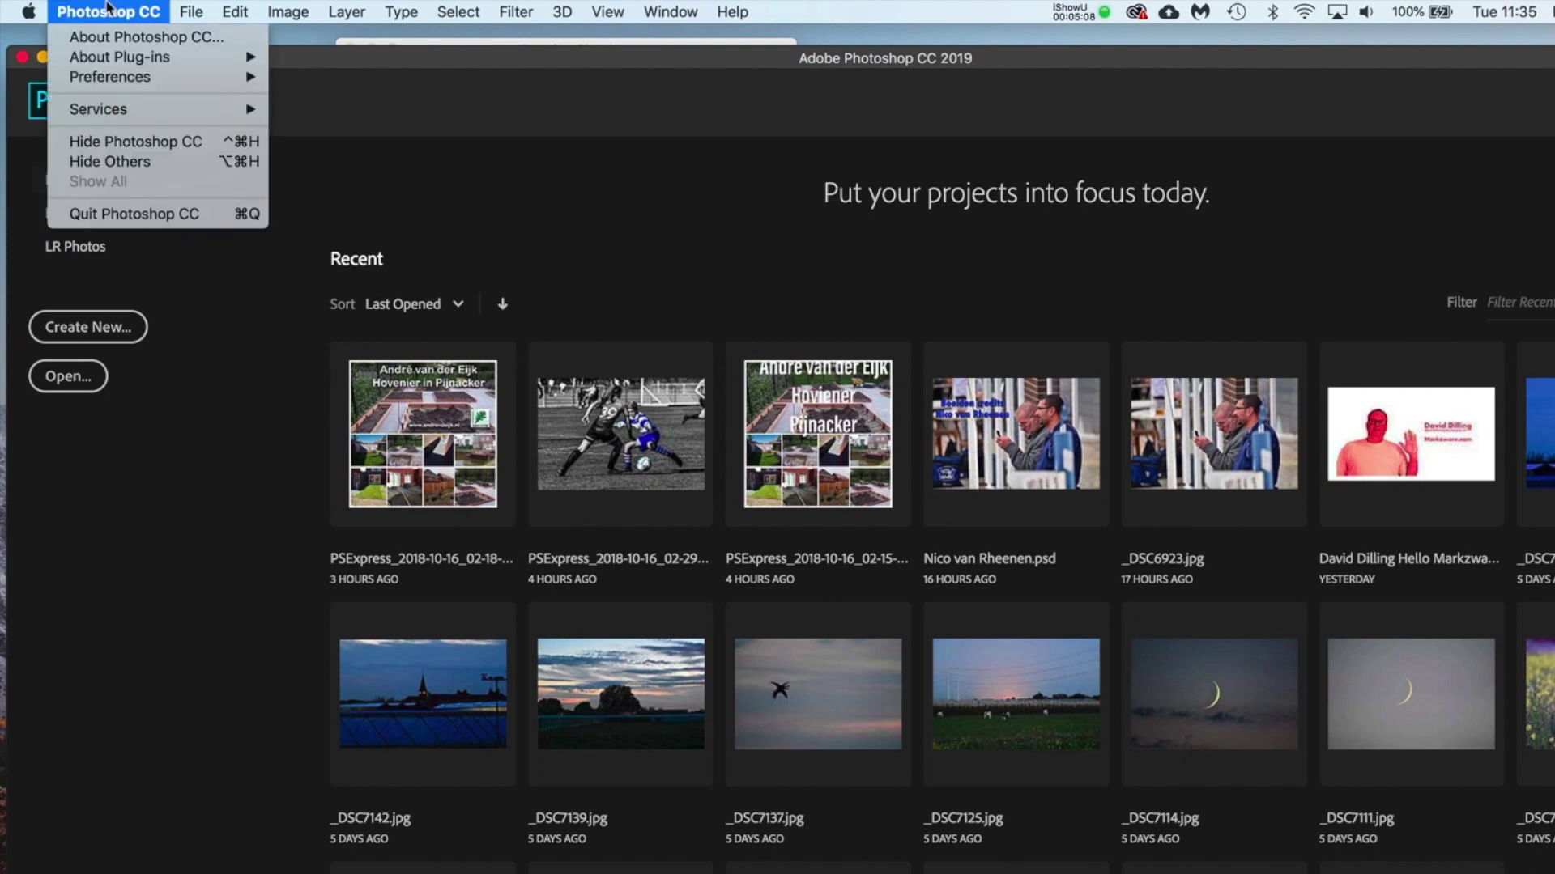
{"action": "left_click", "coordinate": [122, 37]}
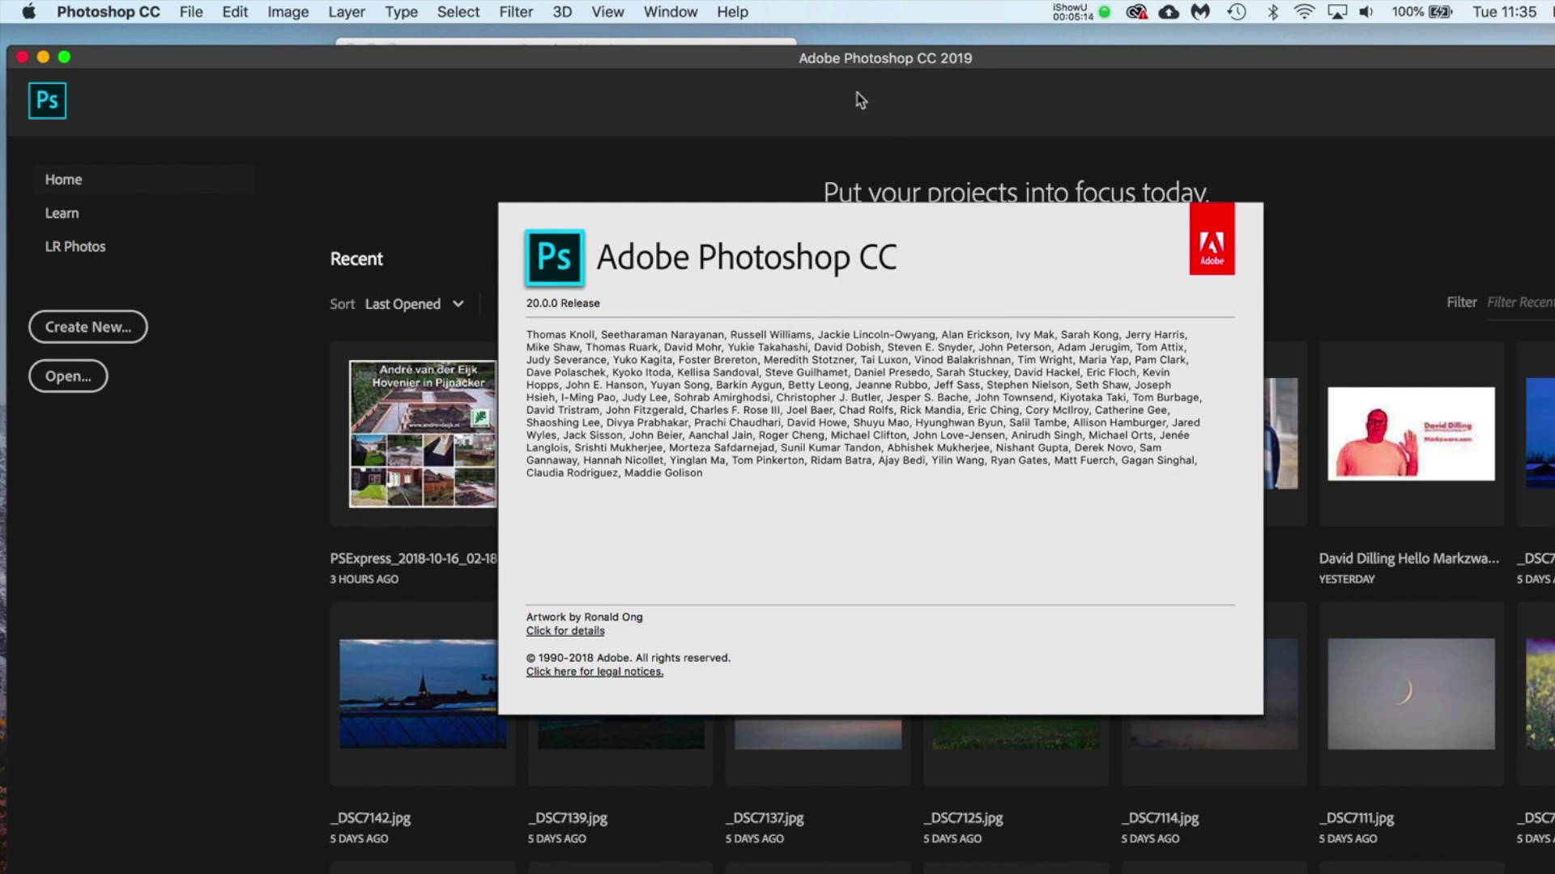
{"action": "left_click", "coordinate": [829, 291]}
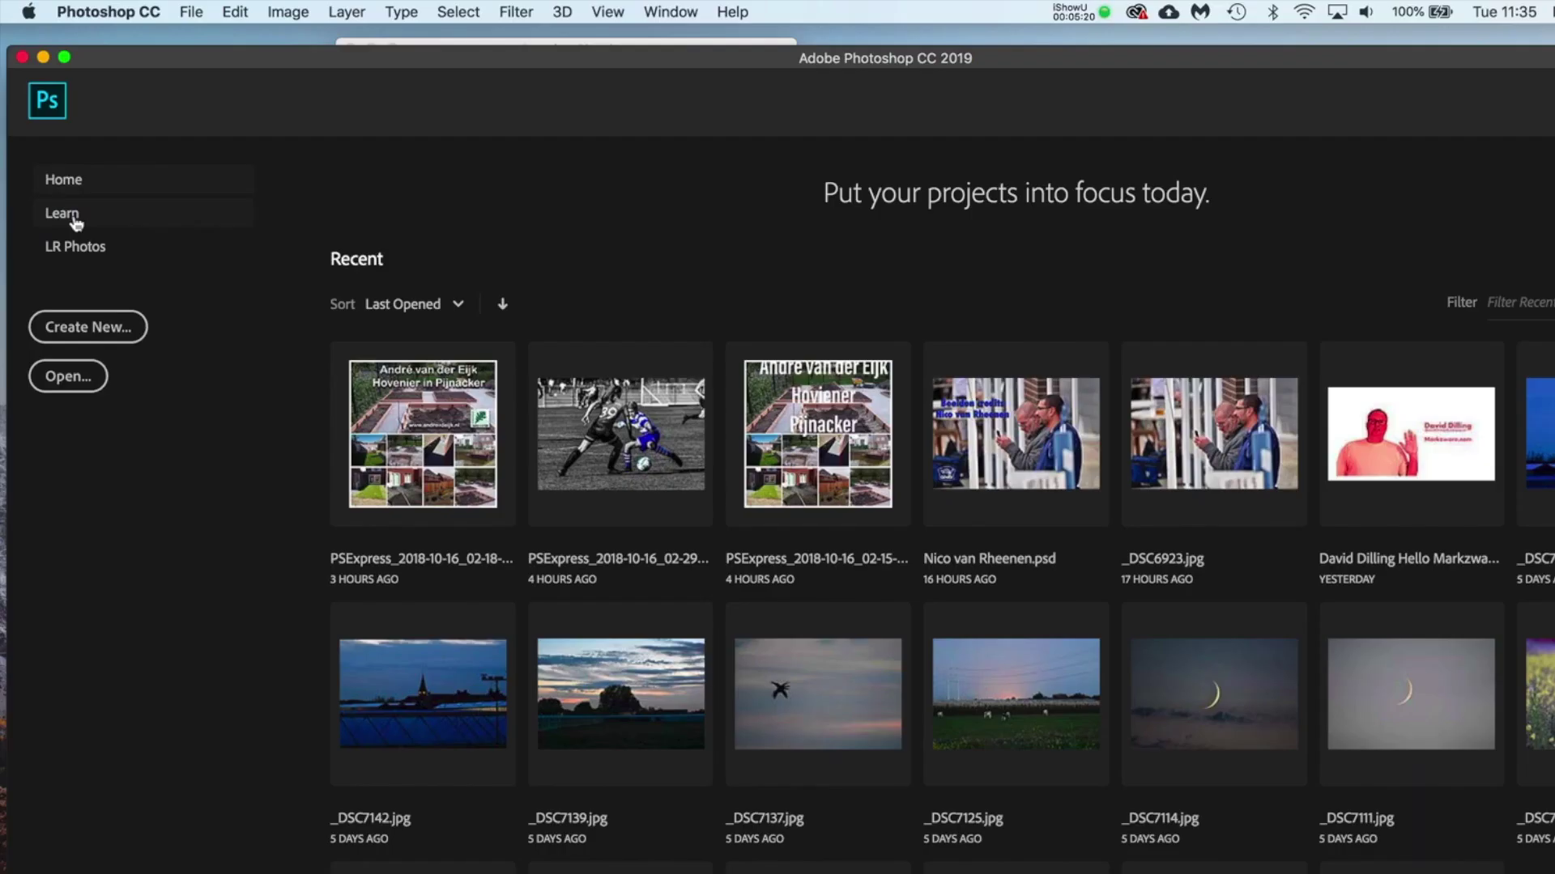
{"action": "left_click", "coordinate": [74, 224]}
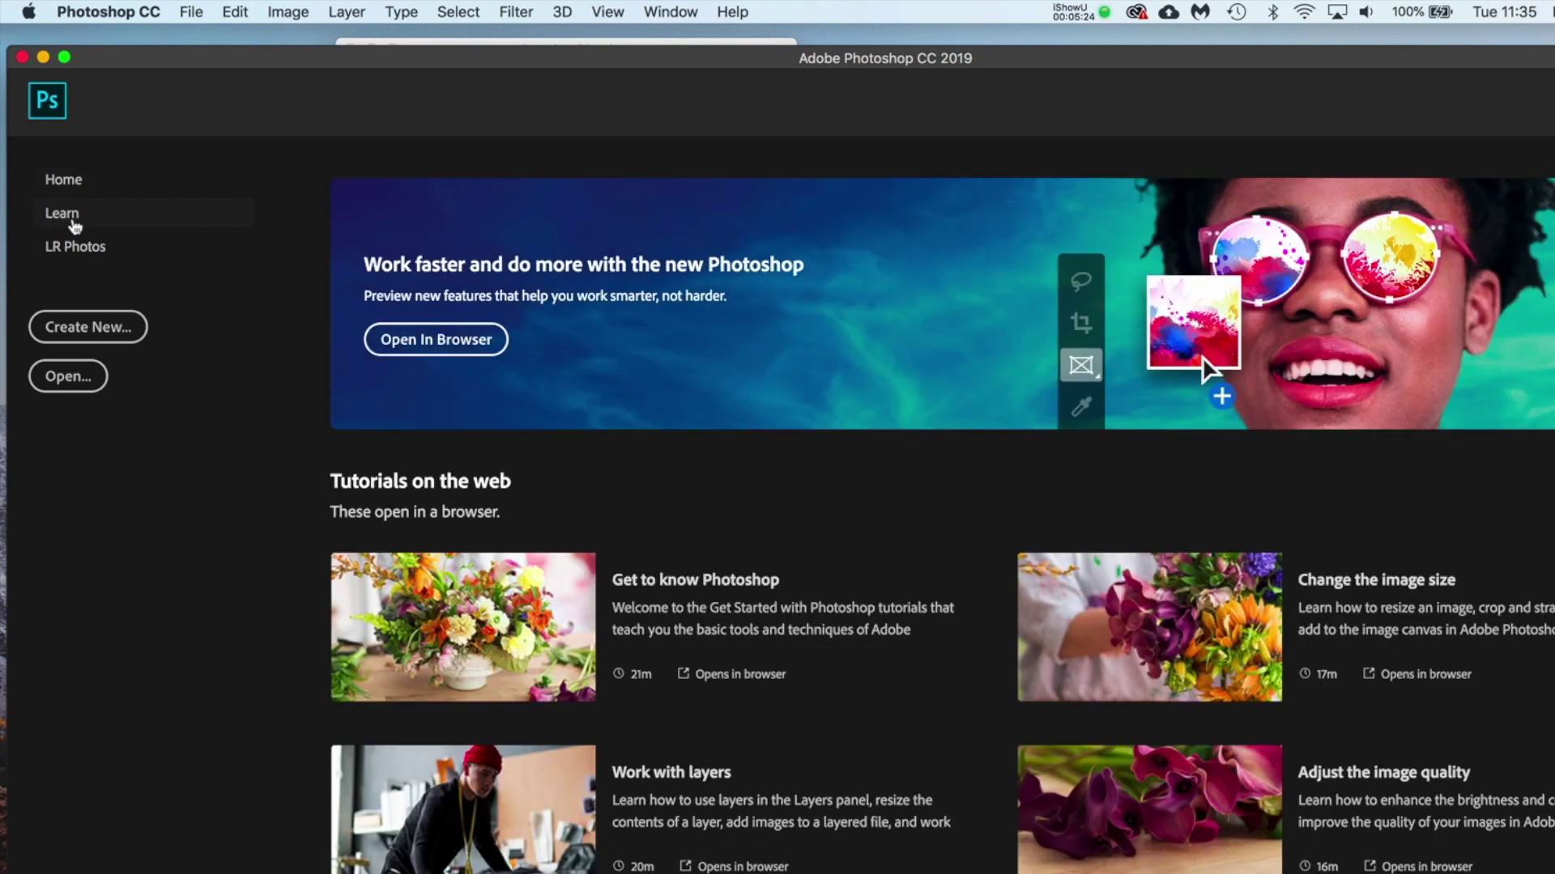
Open the 'What's new in Photoshop CC' page in the browser and find mentions of 2019
{"action": "left_click", "coordinate": [450, 350]}
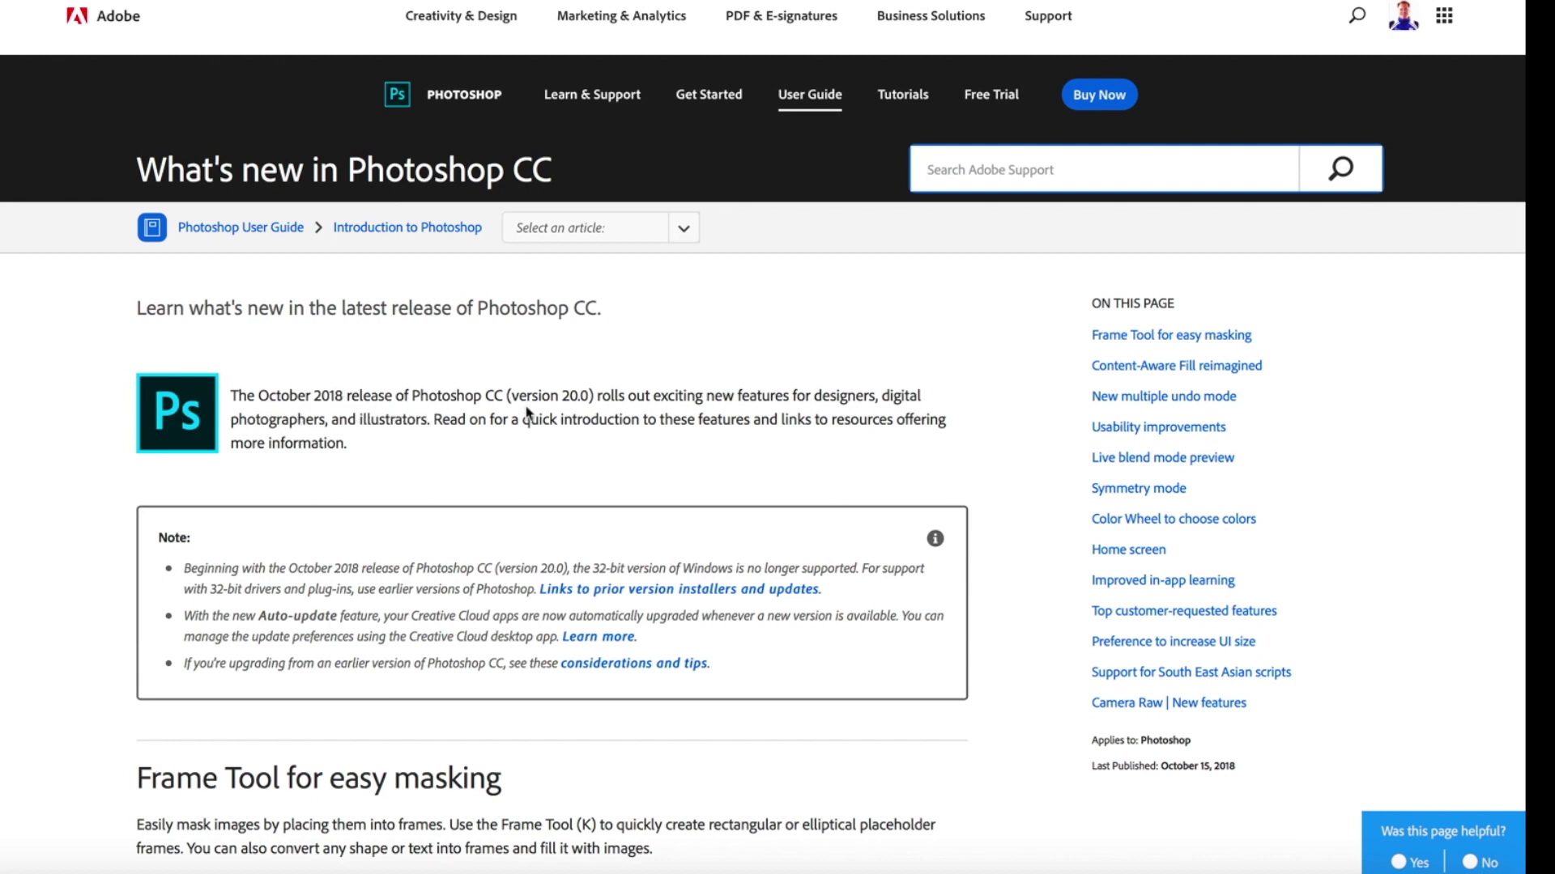
{"action": "left_click", "coordinate": [576, 462]}
{"action": "scroll", "coordinate": [577, 461], "scroll_direction": "up", "scroll_amount": 1}
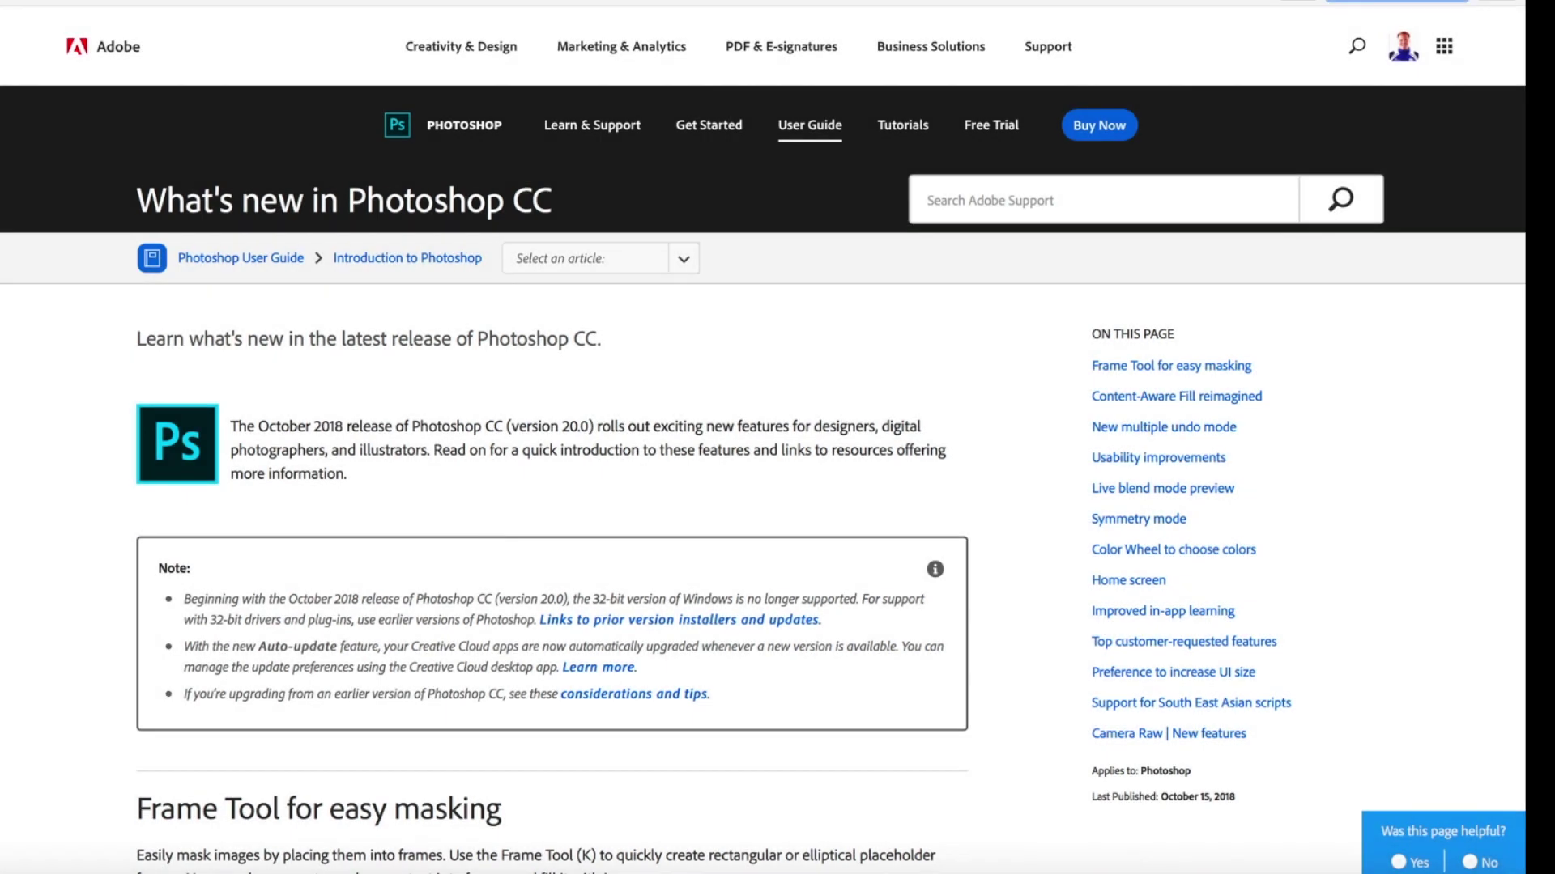
{"action": "key", "text": "Return"}
{"action": "key", "text": "Return"}
{"action": "key", "text": "Return"}
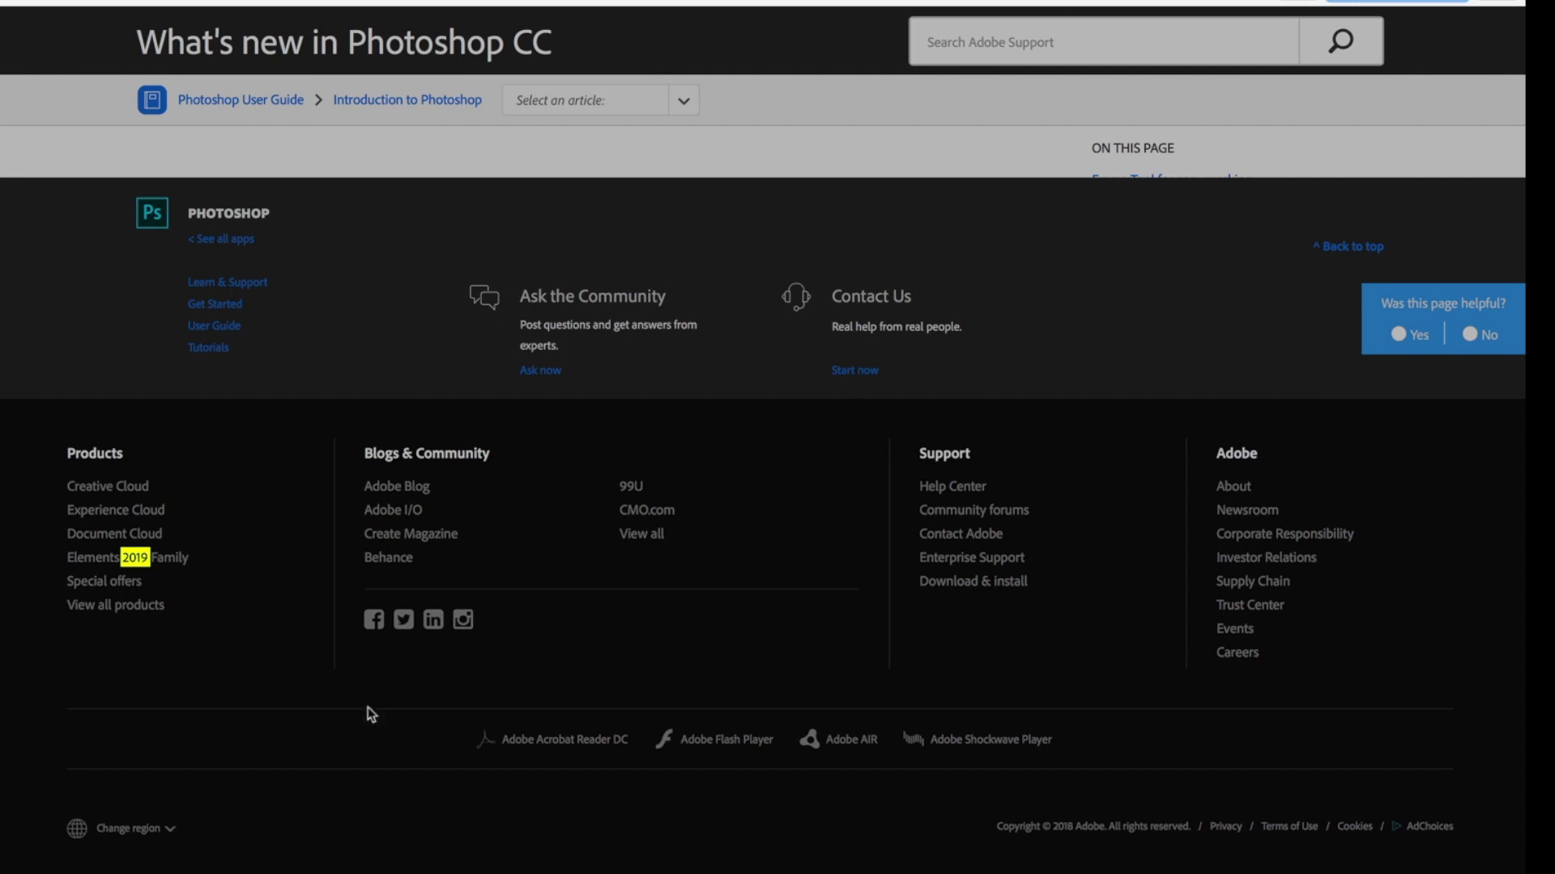
{"action": "key", "text": "Escape"}
Read through the version 20.0 article, then bring Photoshop's Learn page back in front
{"action": "scroll", "coordinate": [270, 560], "scroll_direction": "up", "scroll_amount": 5}
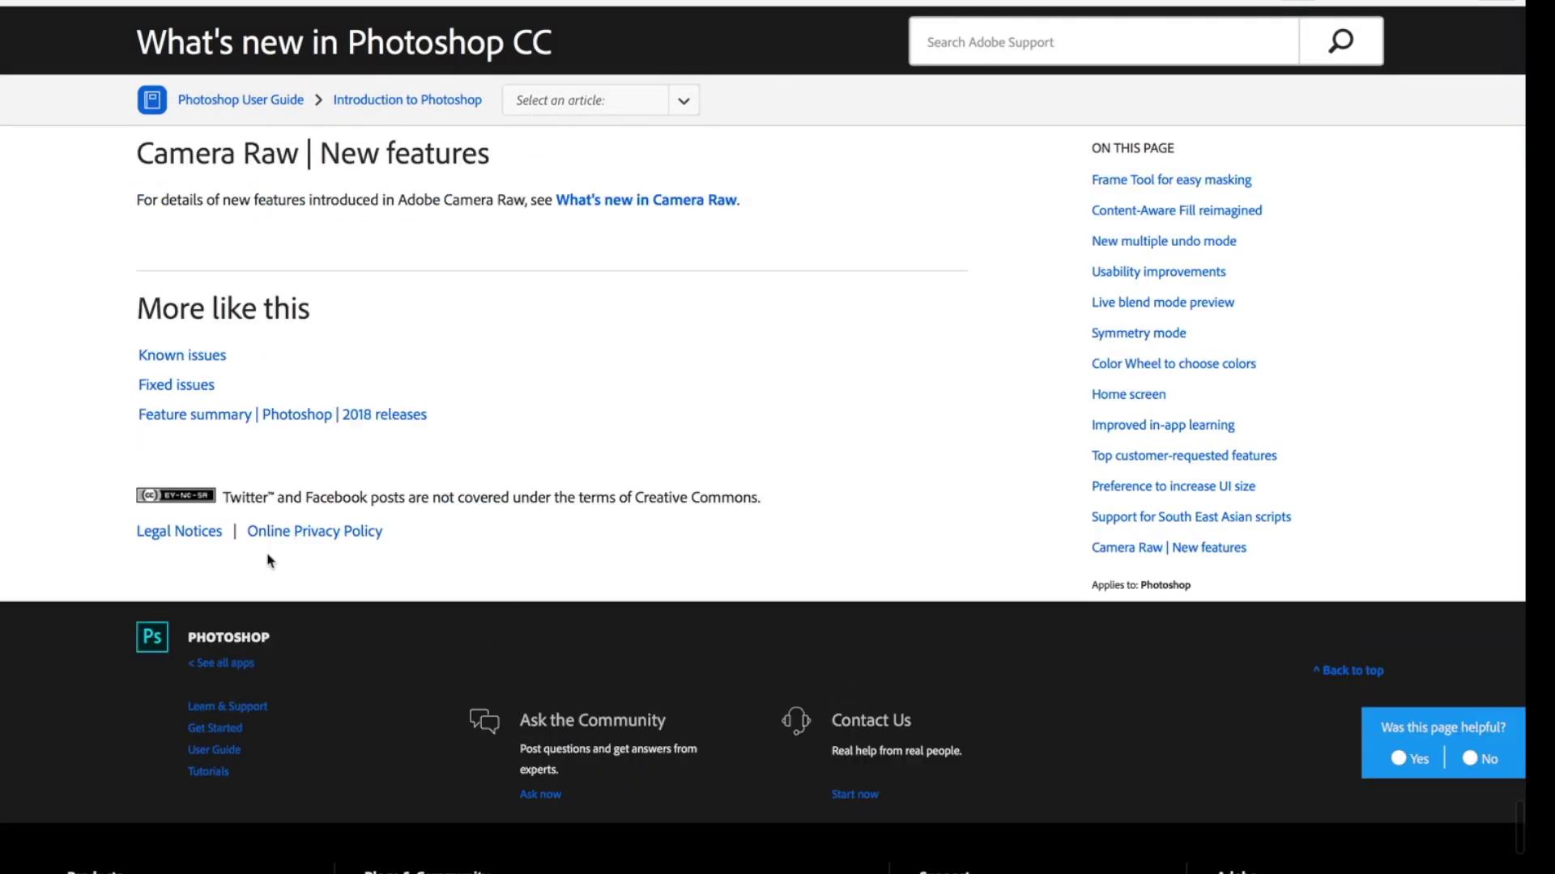
{"action": "scroll", "coordinate": [270, 561], "scroll_direction": "up", "scroll_amount": 15}
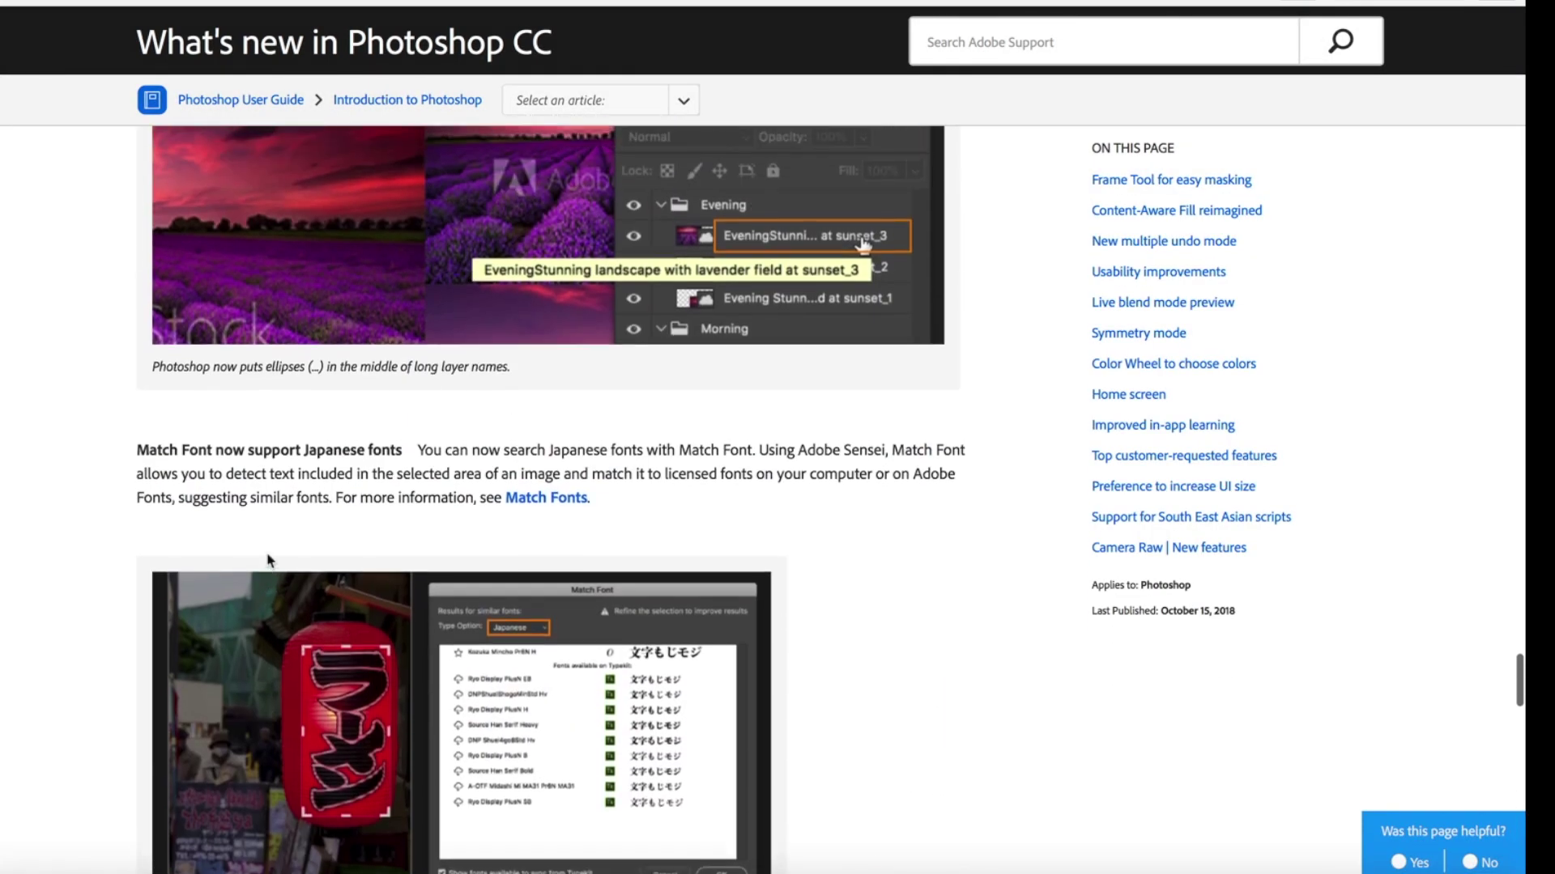
{"action": "scroll", "coordinate": [270, 560], "scroll_direction": "up", "scroll_amount": 15}
{"action": "scroll", "coordinate": [270, 560], "scroll_direction": "down", "scroll_amount": 10}
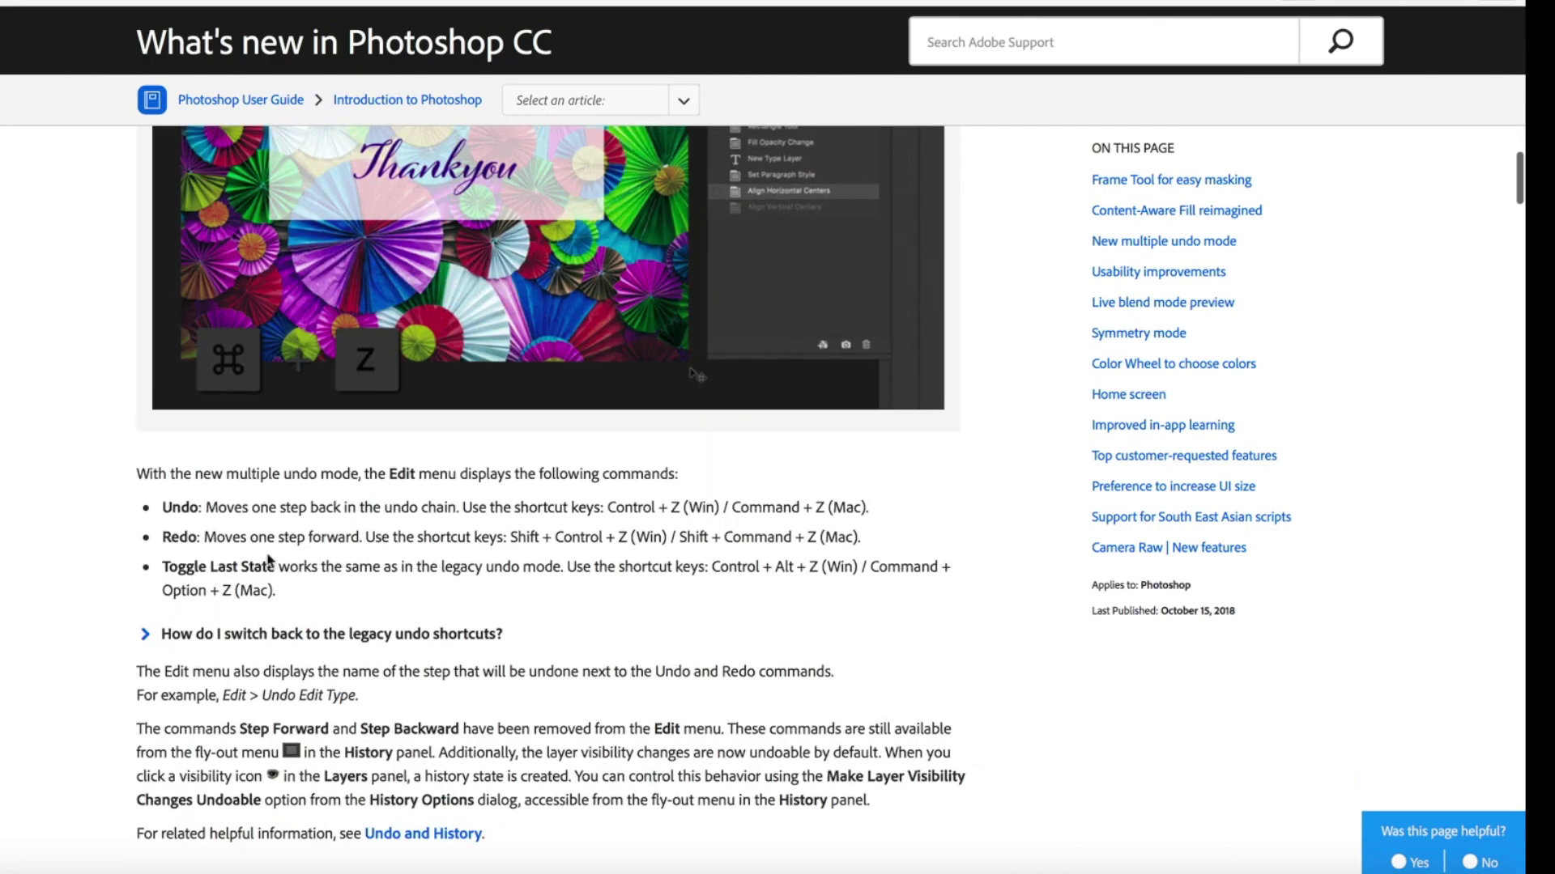
{"action": "scroll", "coordinate": [269, 560], "scroll_direction": "up", "scroll_amount": 6}
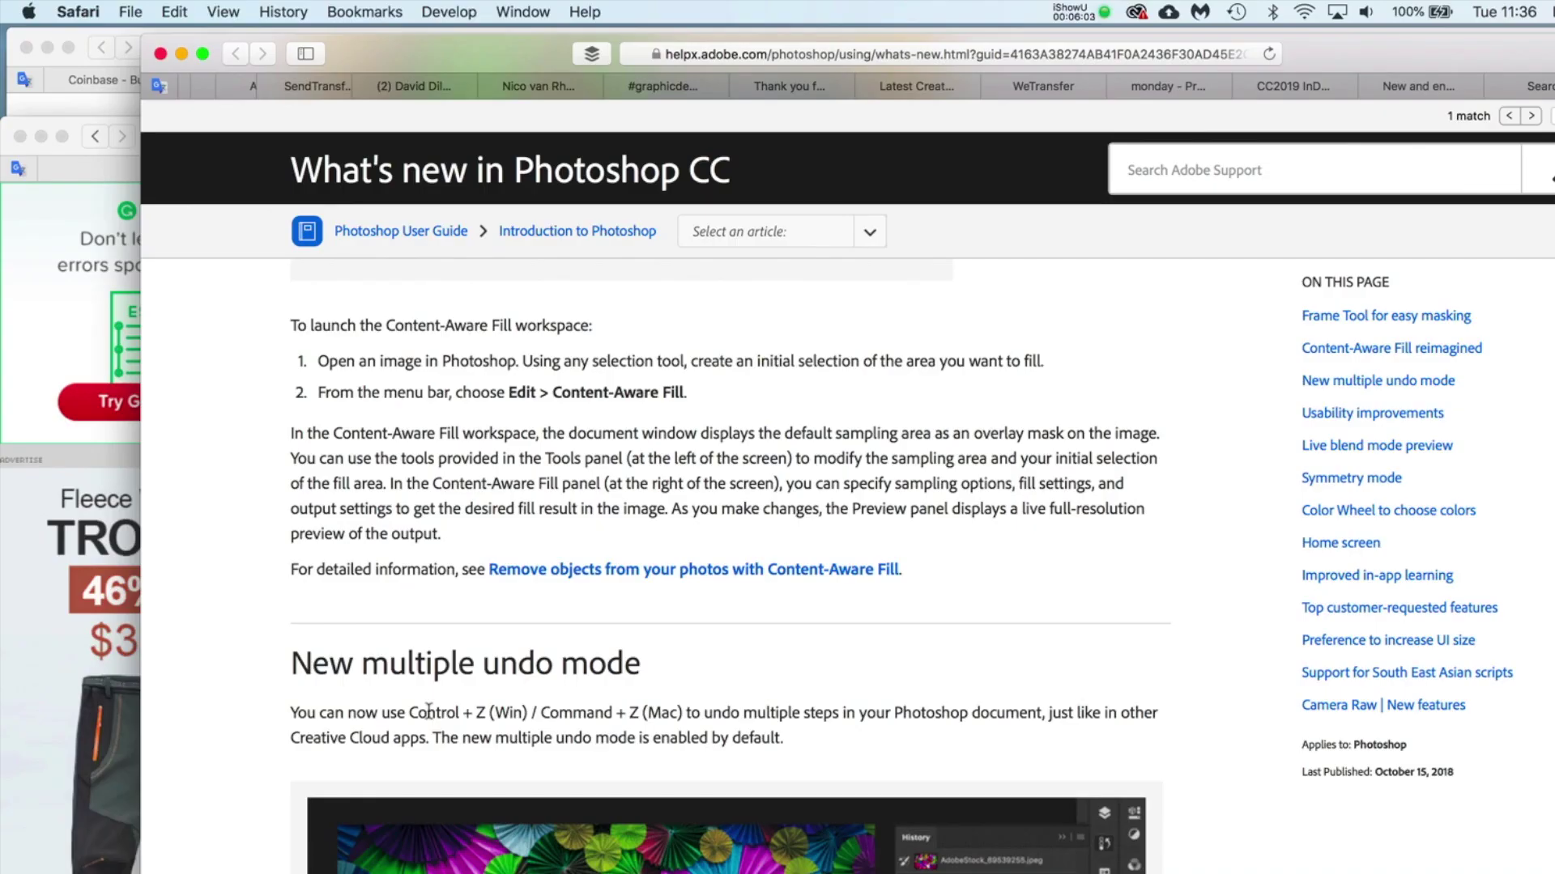
{"action": "scroll", "coordinate": [428, 711], "scroll_direction": "up", "scroll_amount": 15}
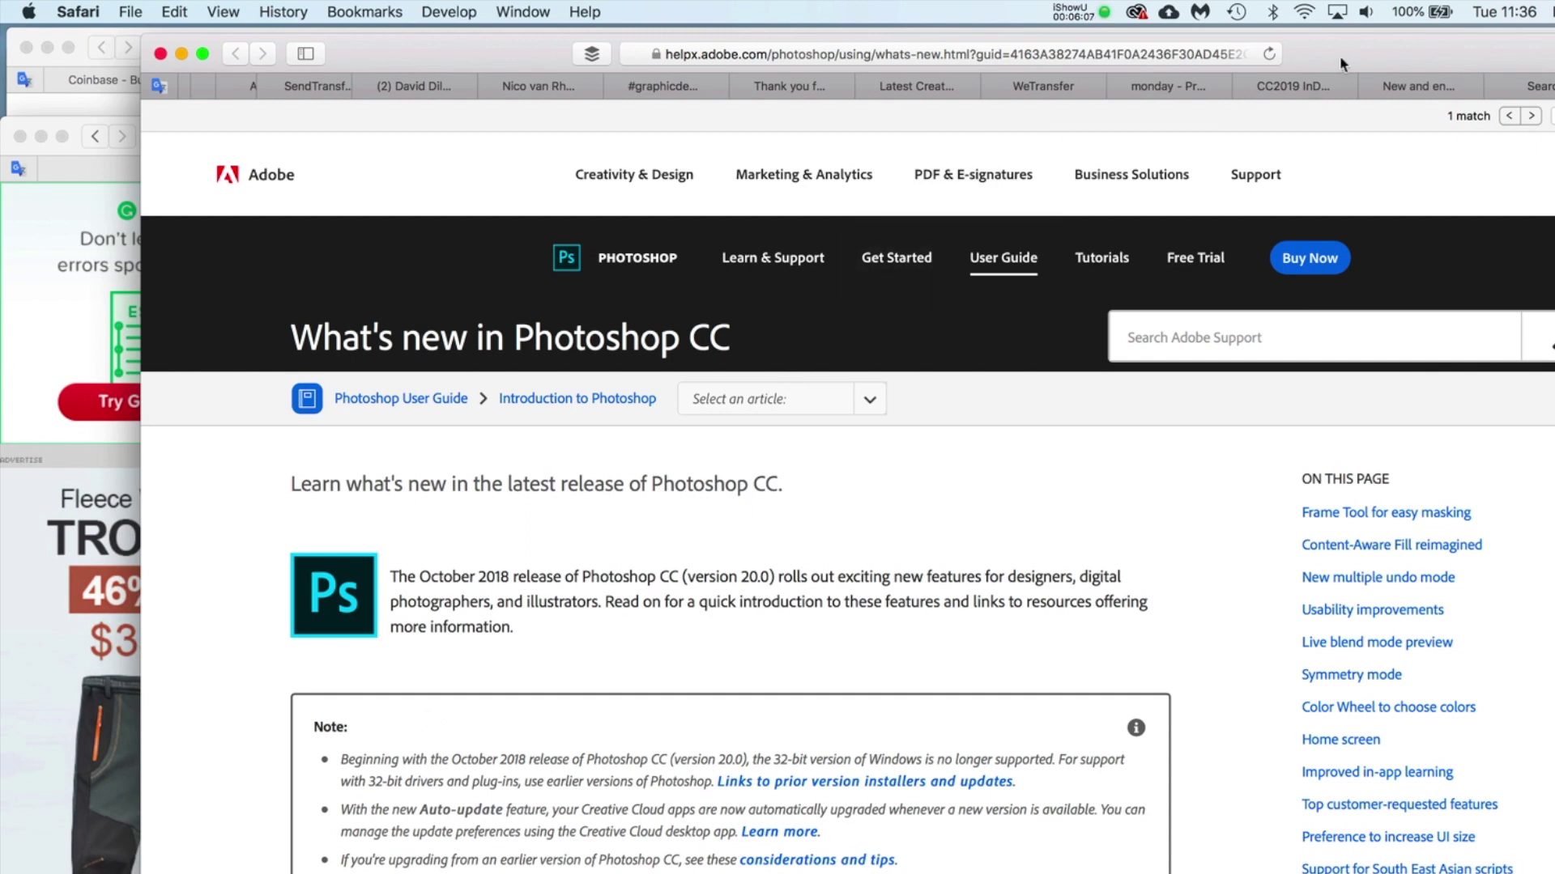
{"action": "left_click_drag", "start_coordinate": [1339, 55], "coordinate": [1112, 153]}
{"action": "key", "text": "super+Tab"}
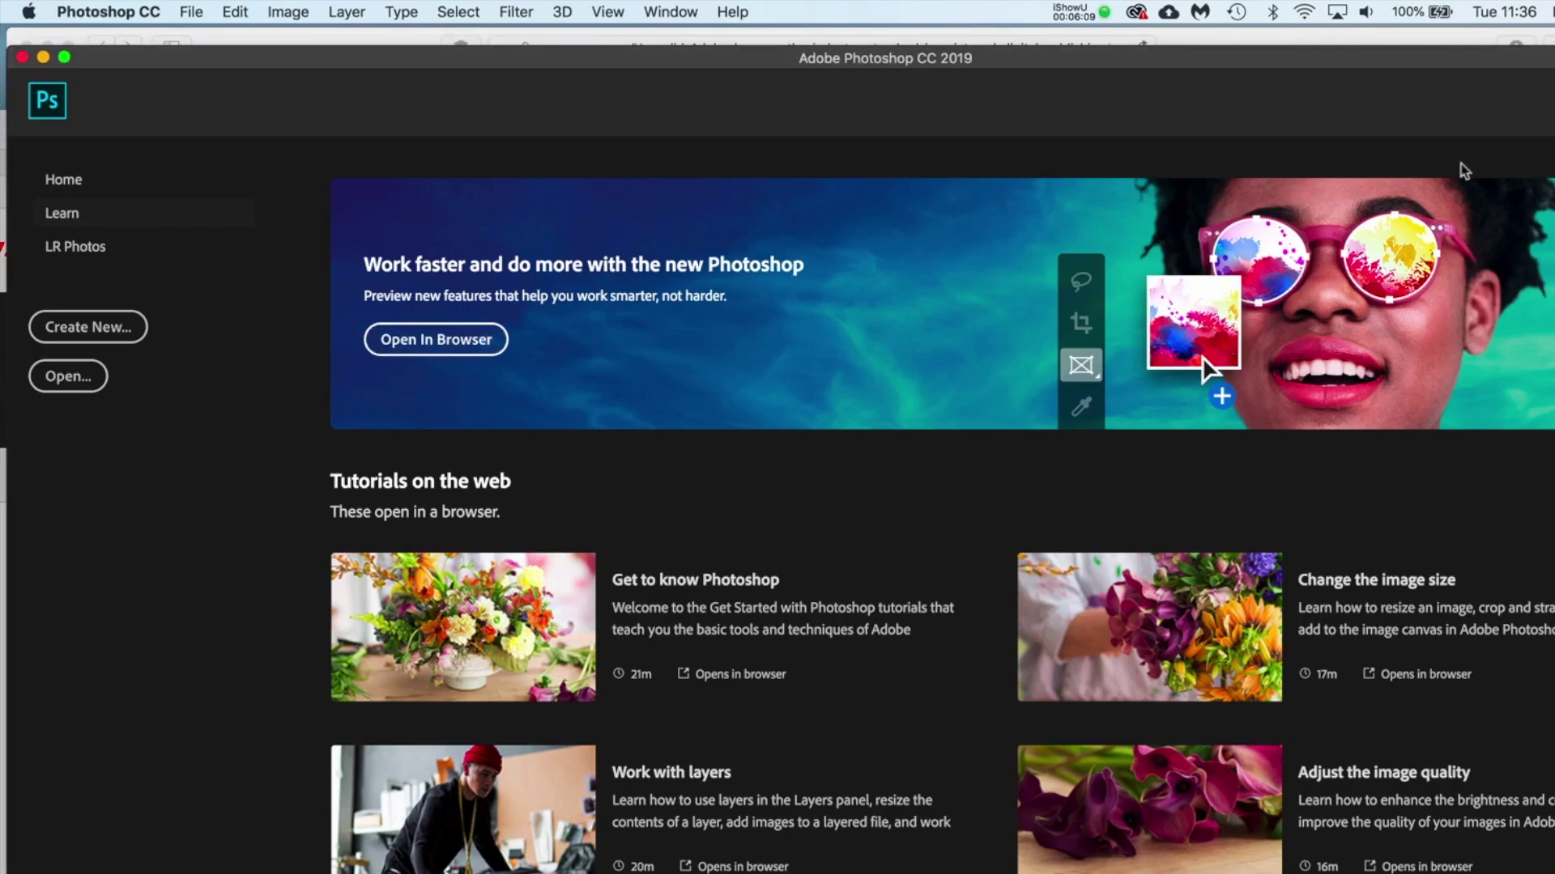
{"action": "left_click_drag", "start_coordinate": [1388, 59], "coordinate": [1318, 78]}
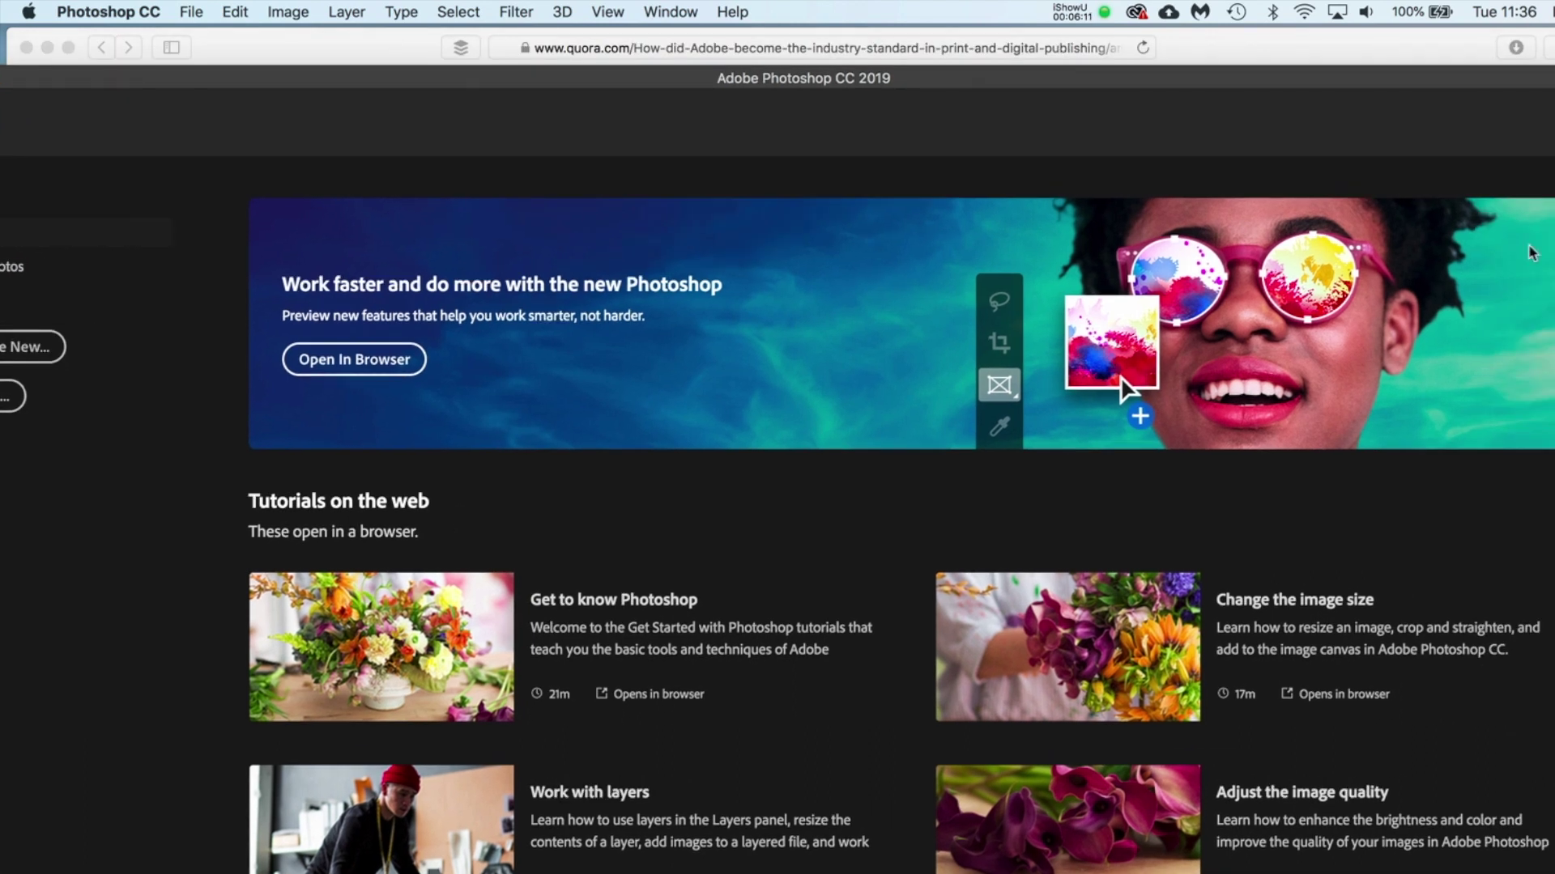
In a new Finder window, search This Mac by name for 'indesign'
{"action": "key", "text": "super+Tab"}
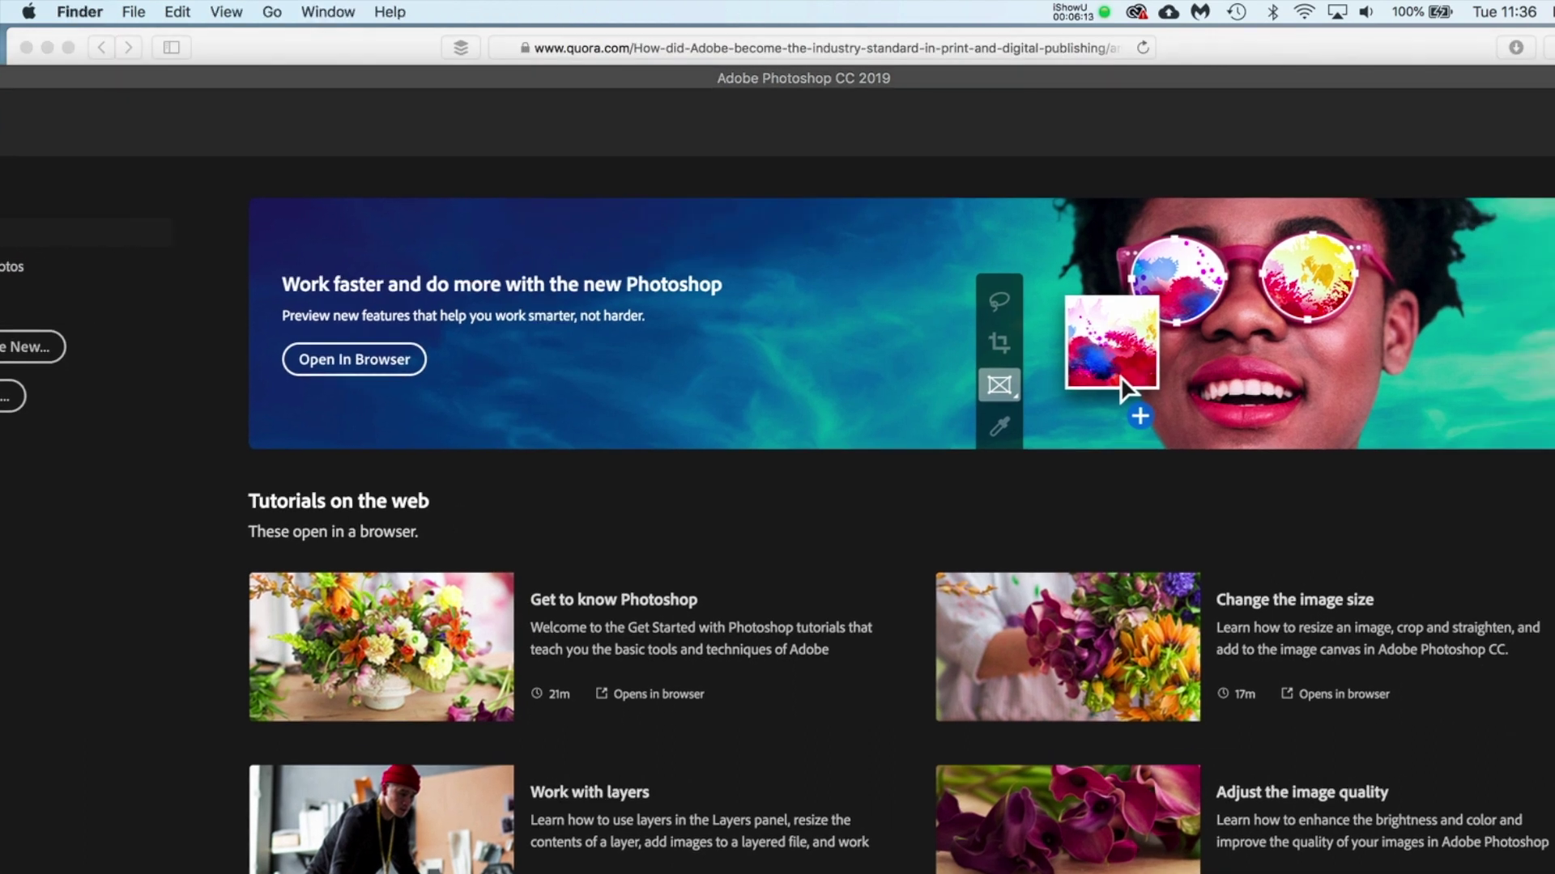
{"action": "key", "text": "super+n"}
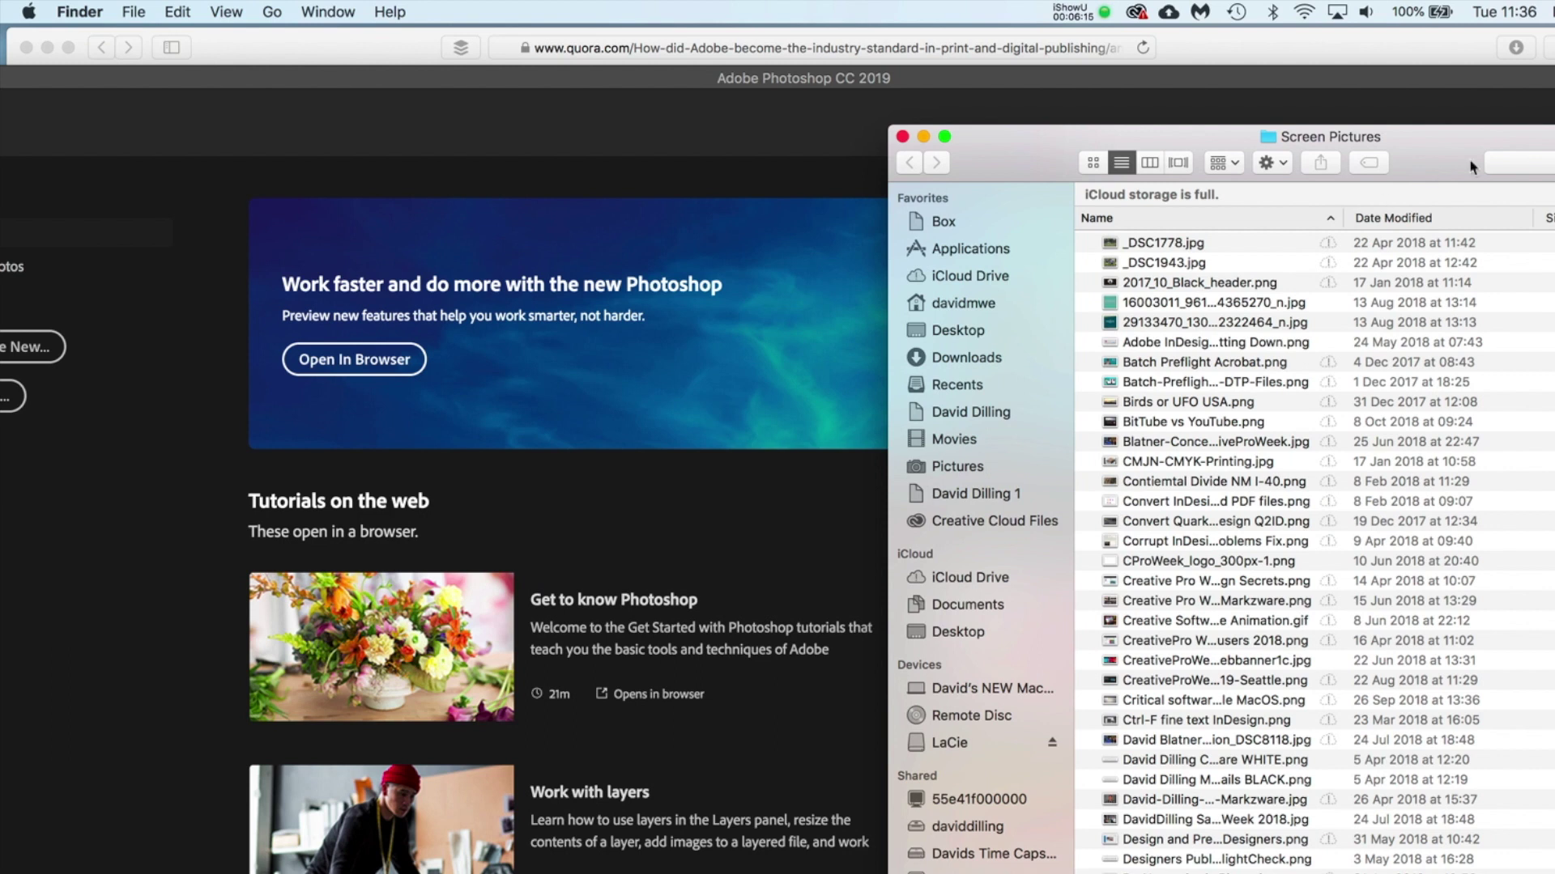
{"action": "left_click", "coordinate": [1524, 162]}
{"action": "type", "text": "indesign"}
{"action": "key", "text": "Return"}
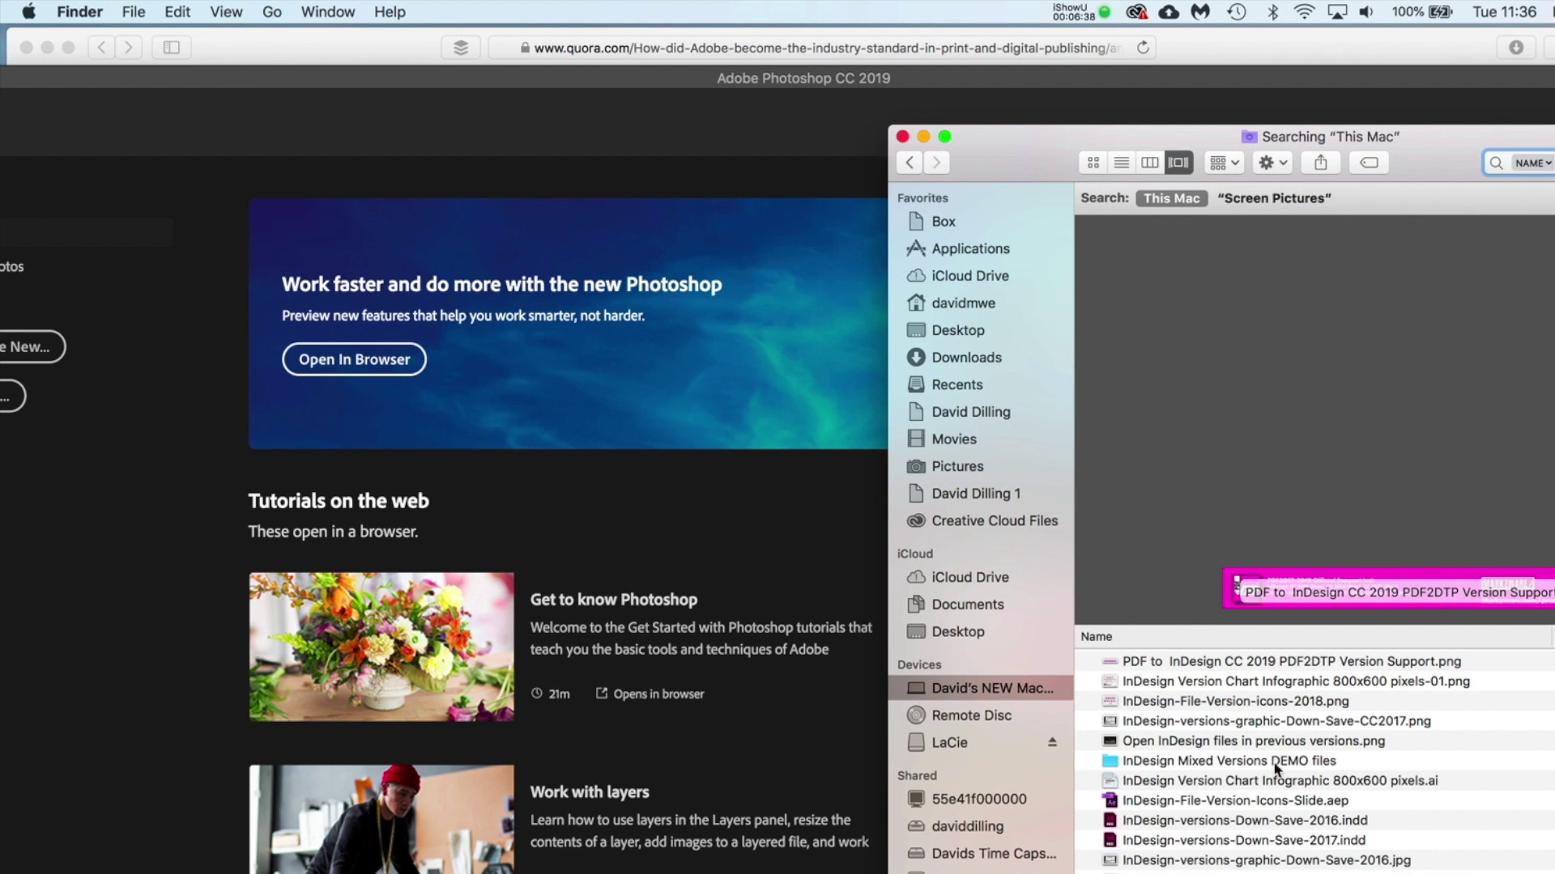
Open 'InDesign Version Chart Infographic 800x600 pixels.ai' from the results in Illustrator
{"action": "left_click", "coordinate": [1204, 788]}
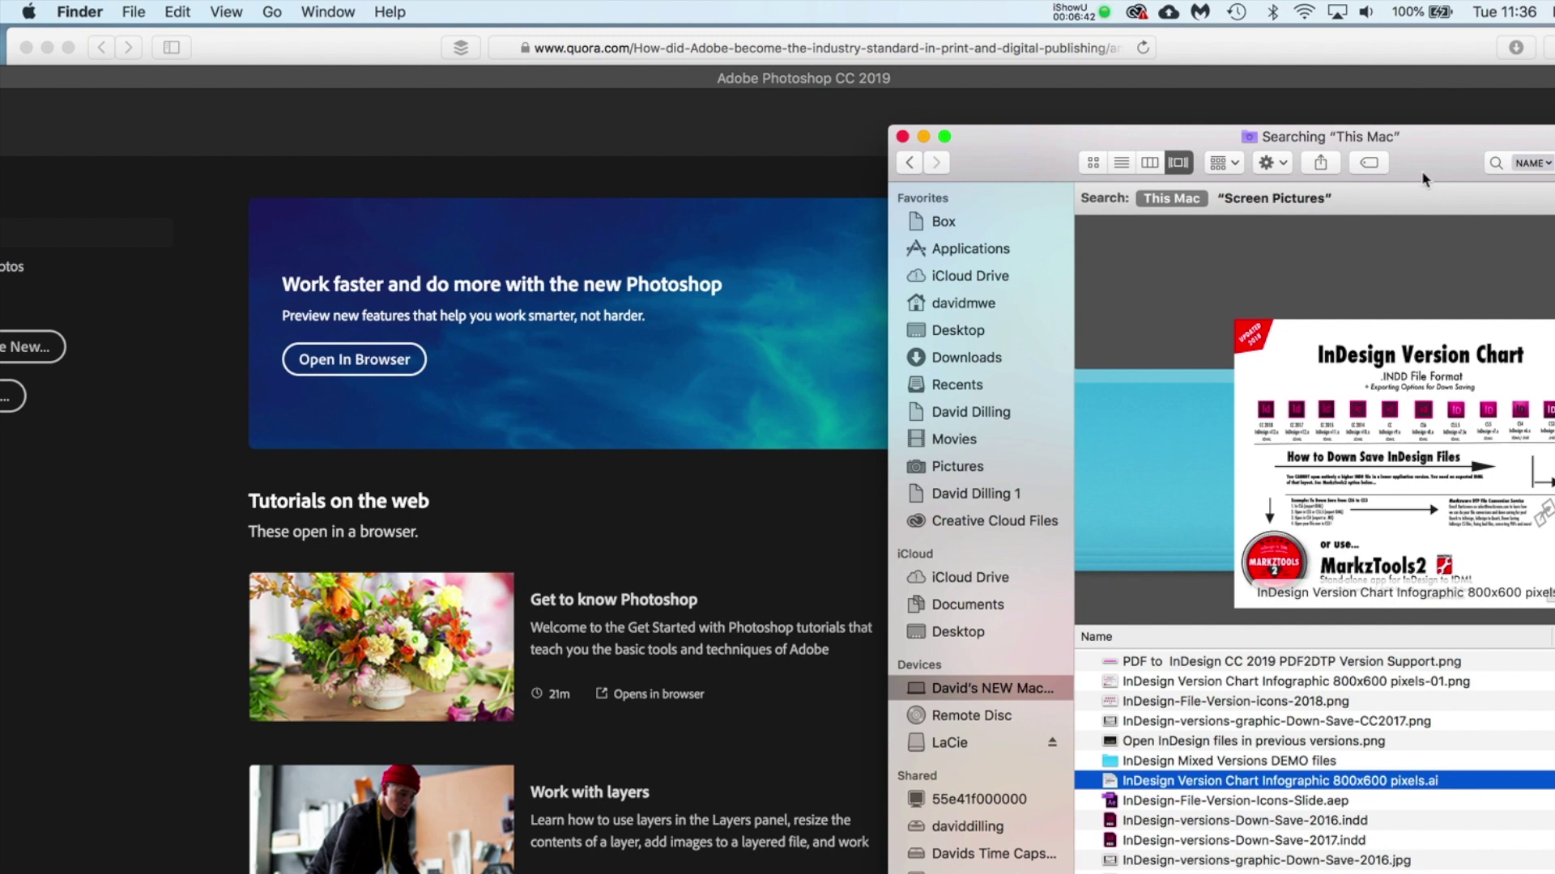
{"action": "left_click_drag", "start_coordinate": [1391, 173], "coordinate": [1184, 143]}
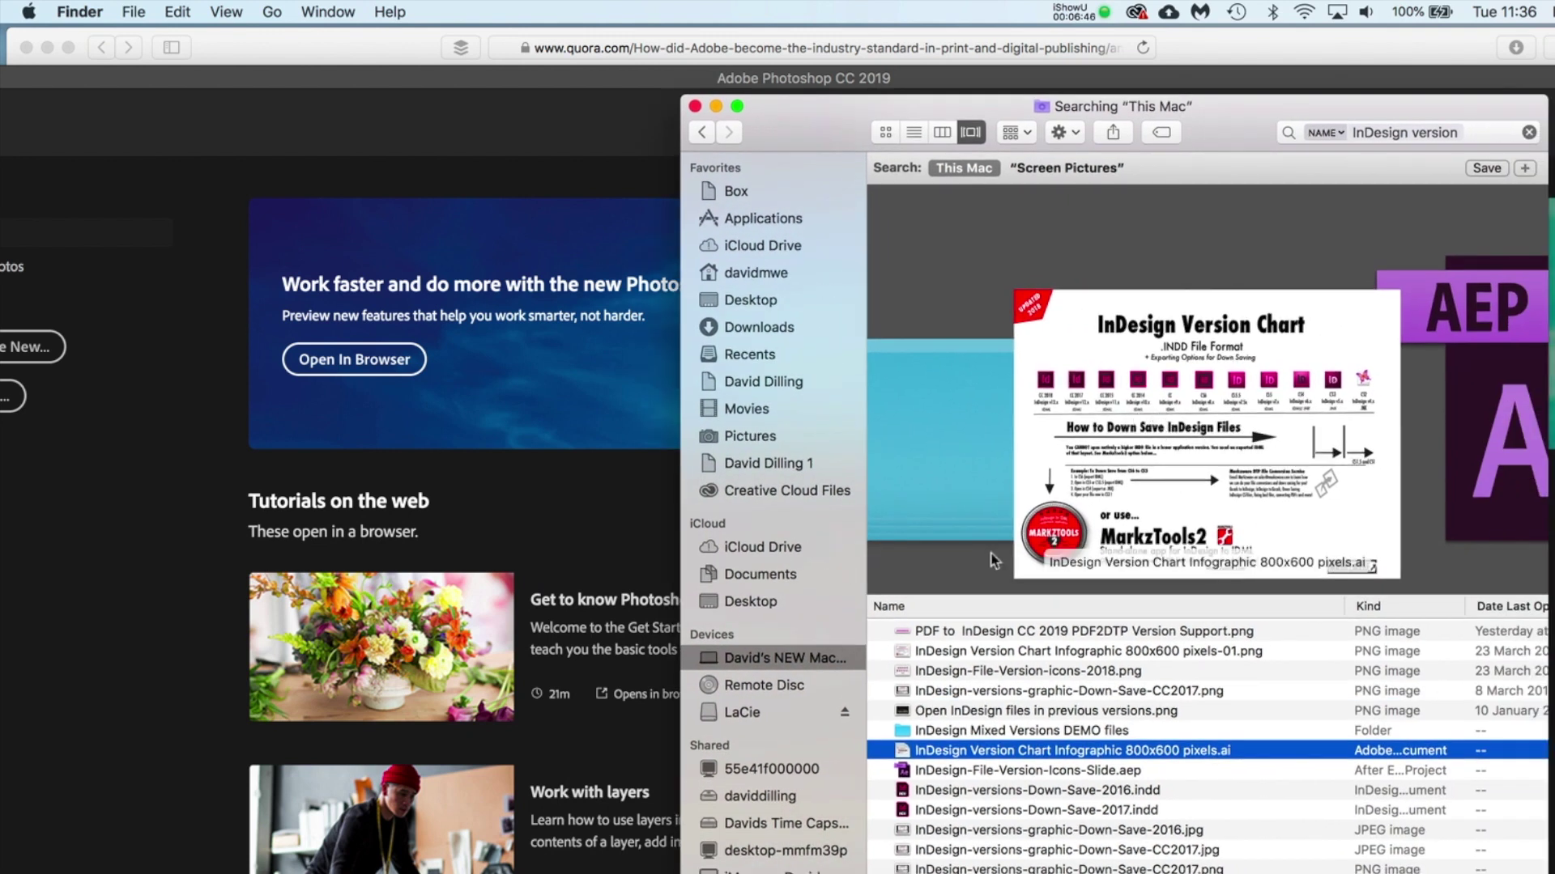
{"action": "double_click", "coordinate": [907, 751]}
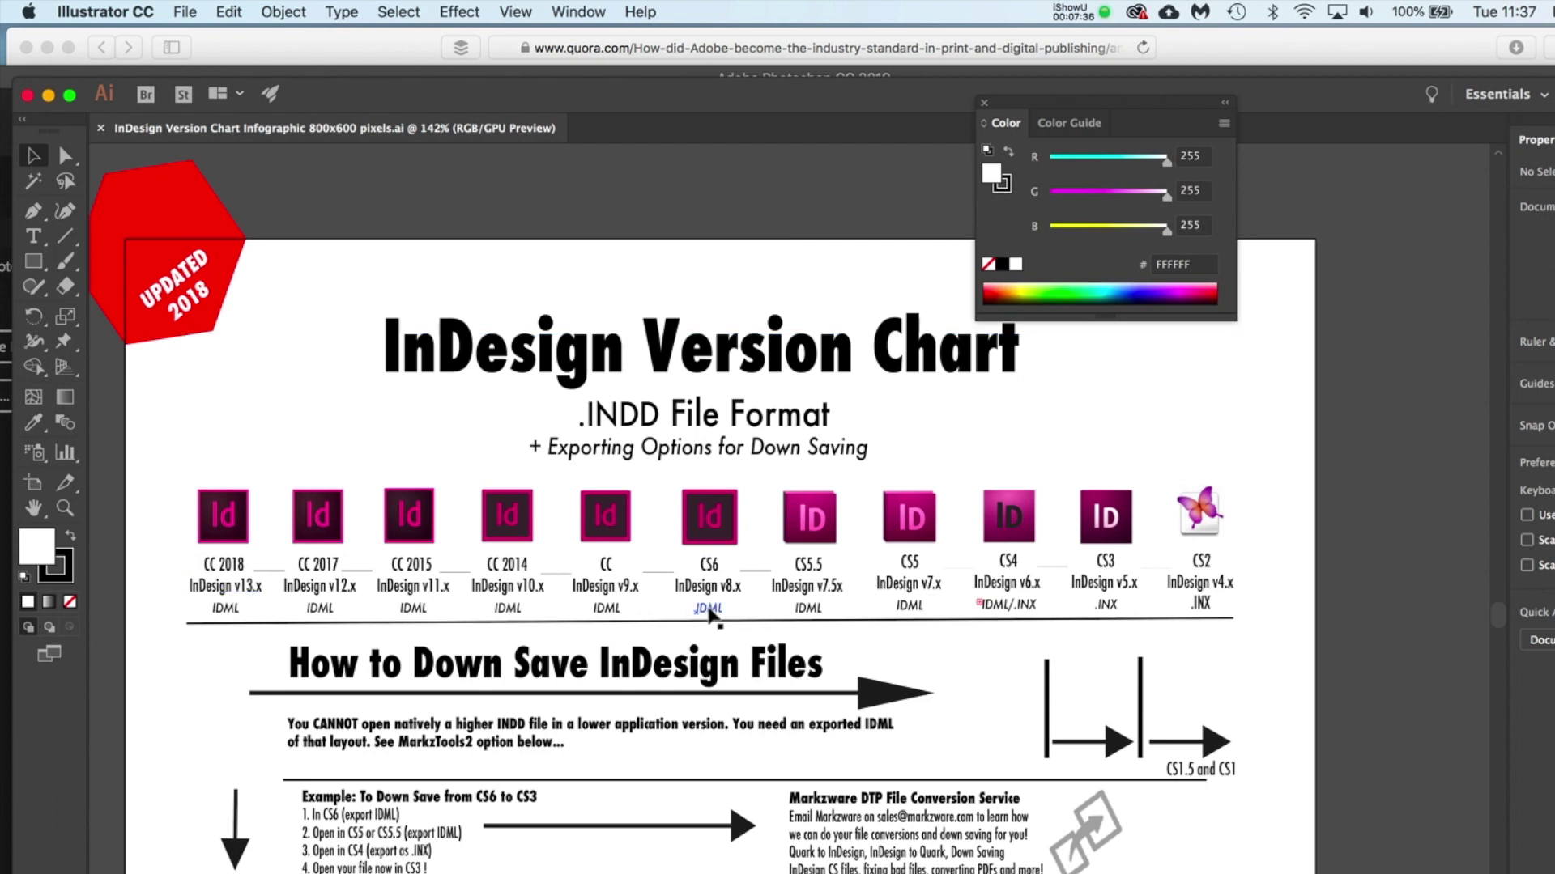
Scroll through the InDesign version infographic, then close it and quit Illustrator
{"action": "scroll", "coordinate": [769, 630], "scroll_direction": "down", "scroll_amount": 5}
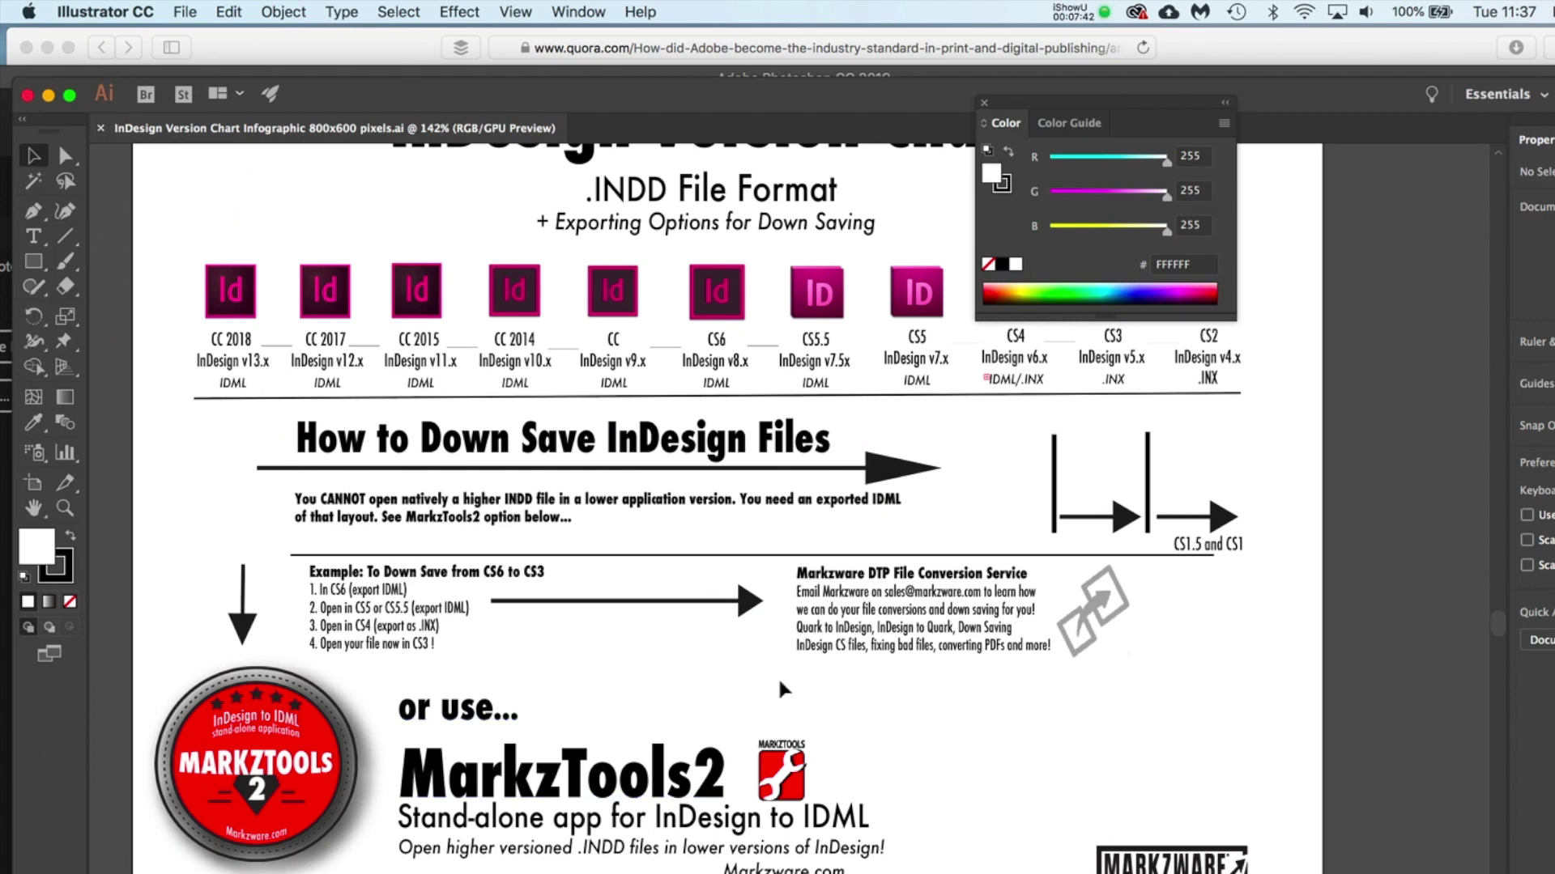
{"action": "scroll", "coordinate": [782, 689], "scroll_direction": "up", "scroll_amount": 6}
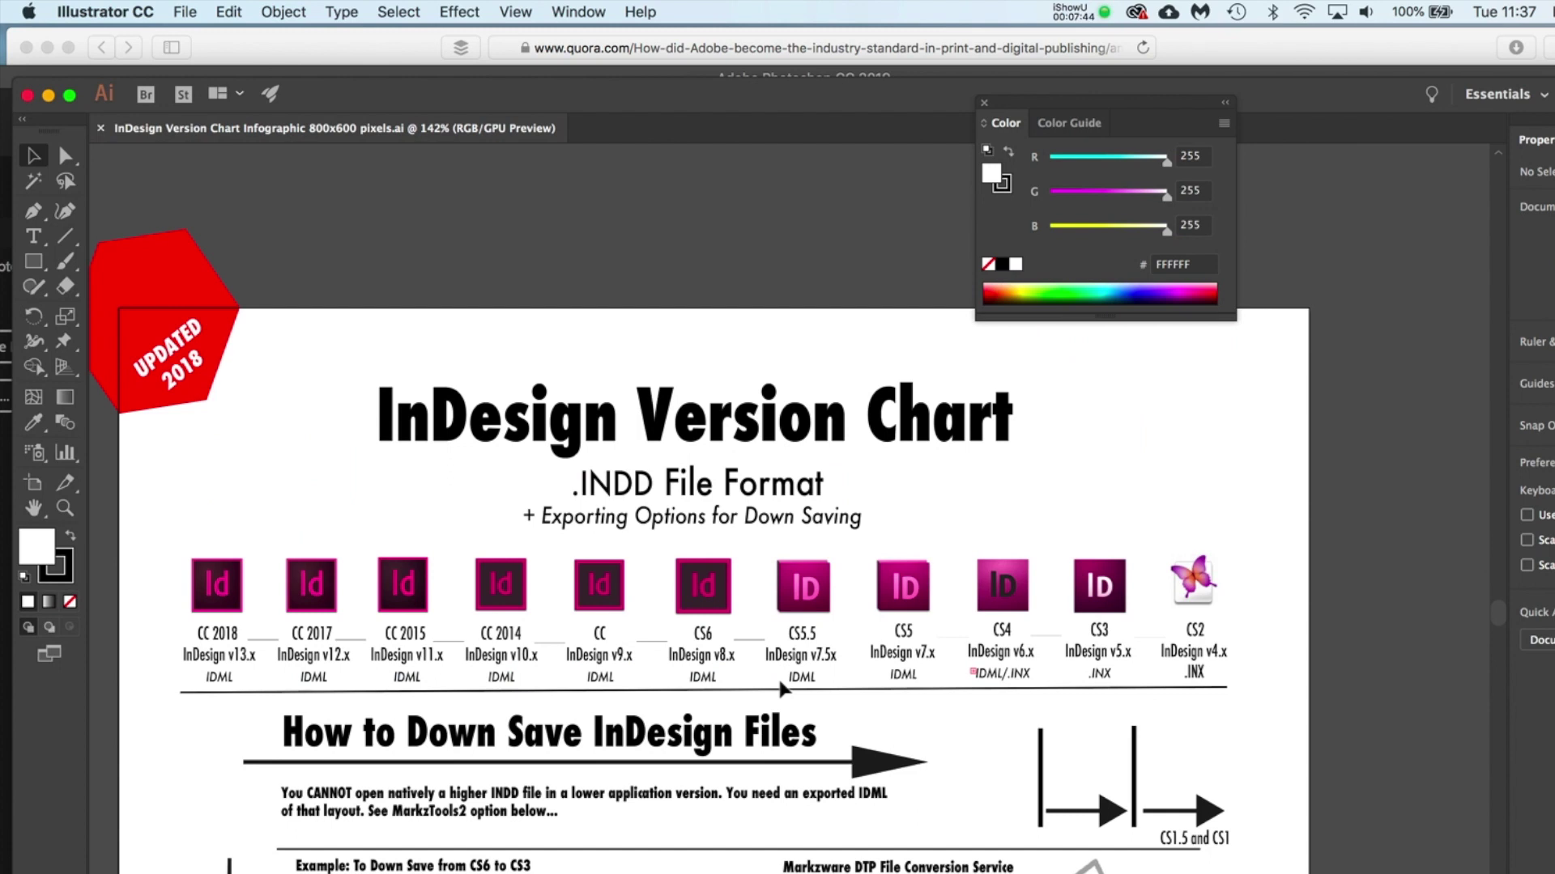
{"action": "left_click", "coordinate": [28, 96]}
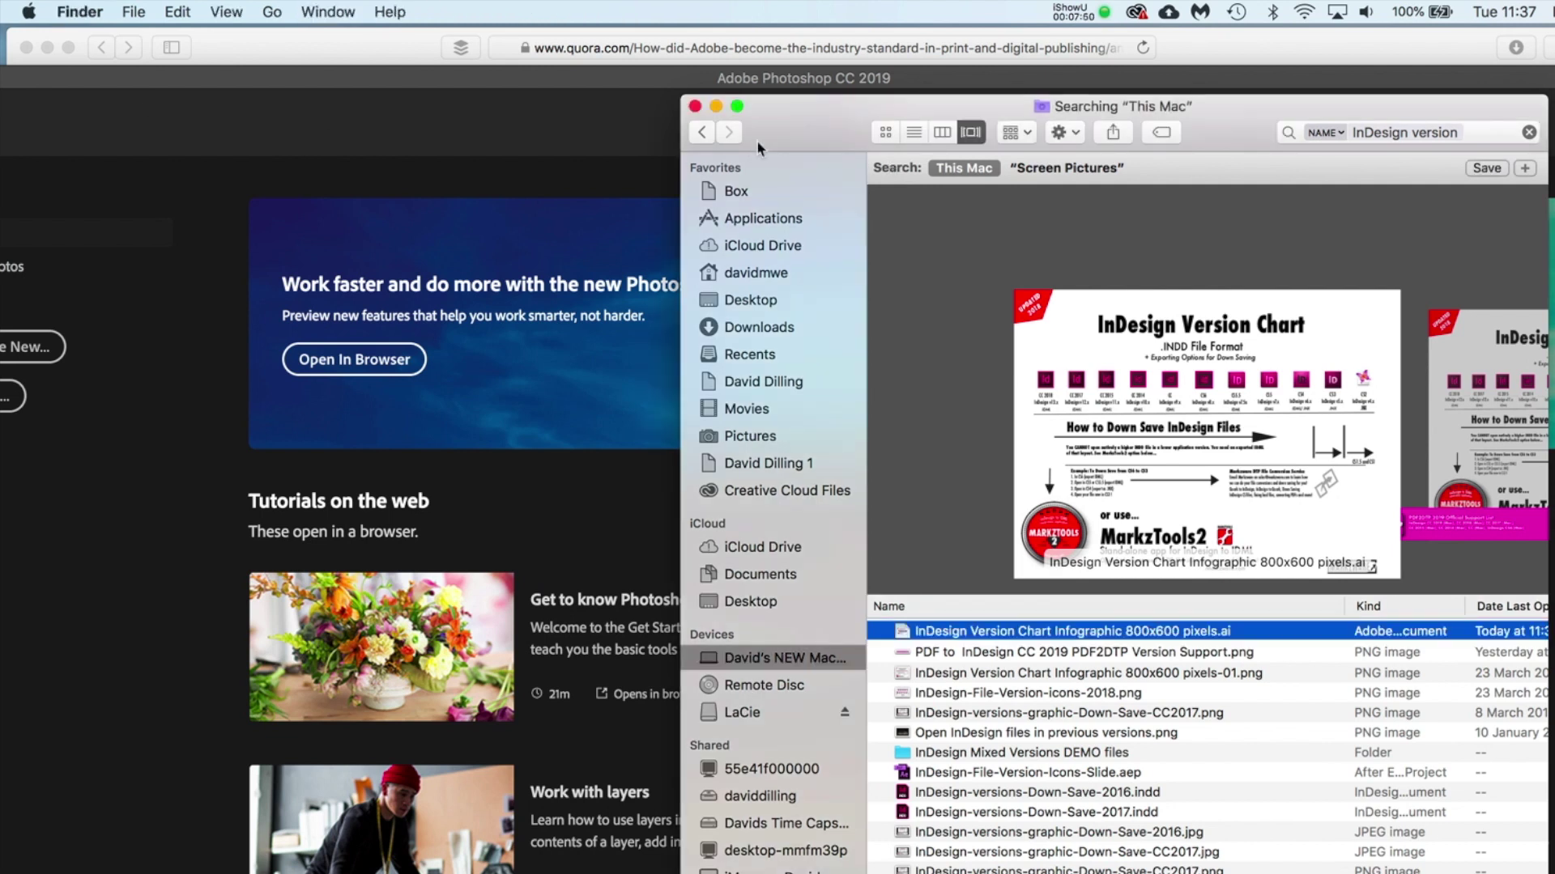
Close the Finder search, hide Photoshop with Cmd+H, and bring the Safari window forward
{"action": "left_click", "coordinate": [694, 107]}
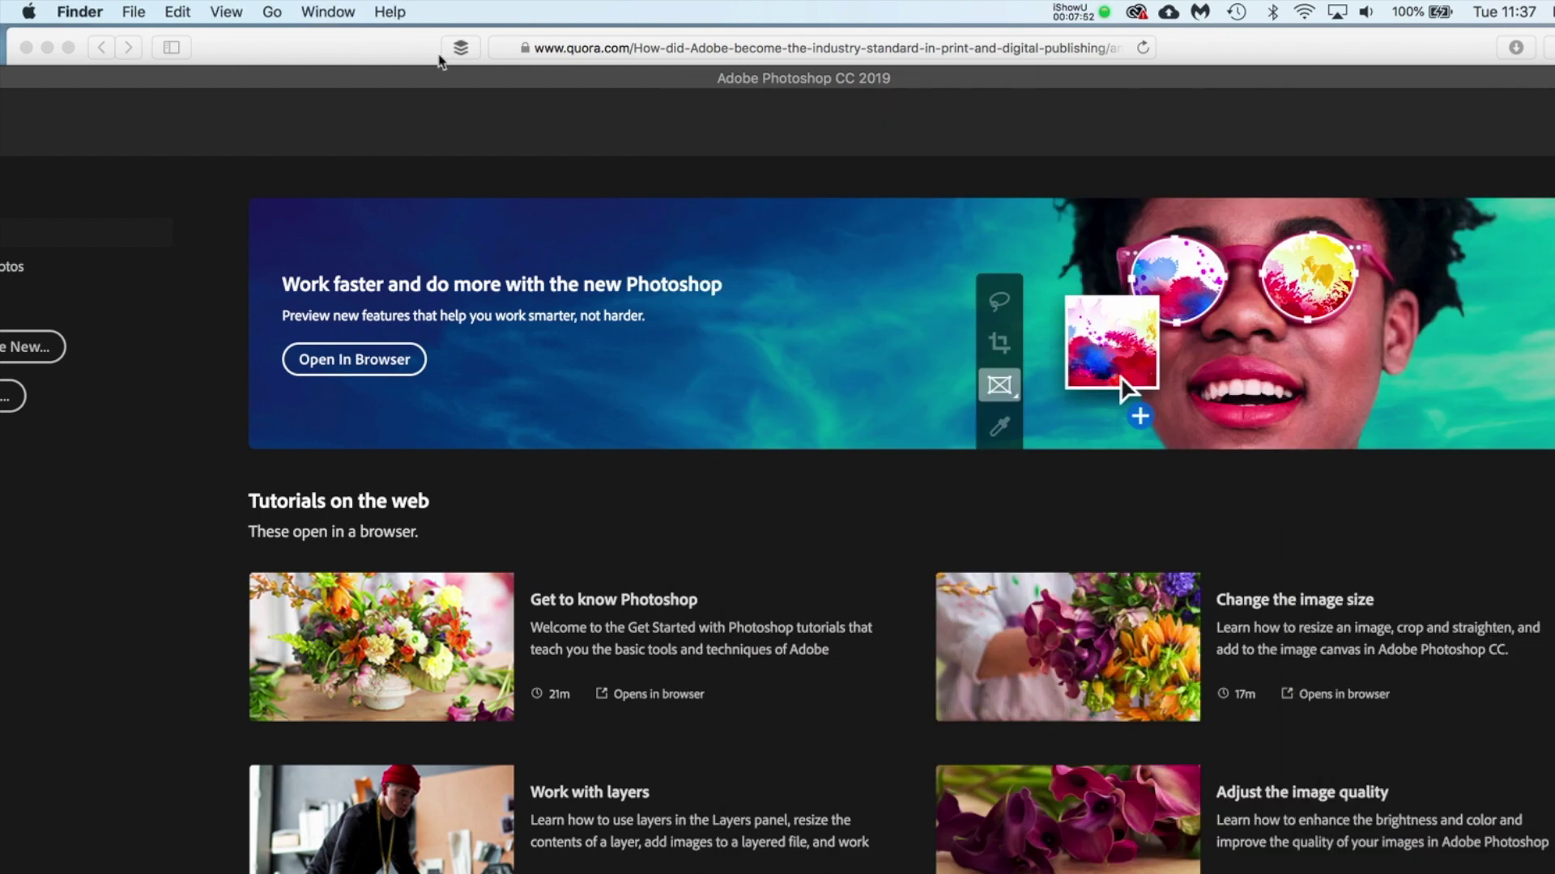
{"action": "left_click", "coordinate": [299, 93]}
{"action": "left_click_drag", "start_coordinate": [288, 83], "coordinate": [332, 84]}
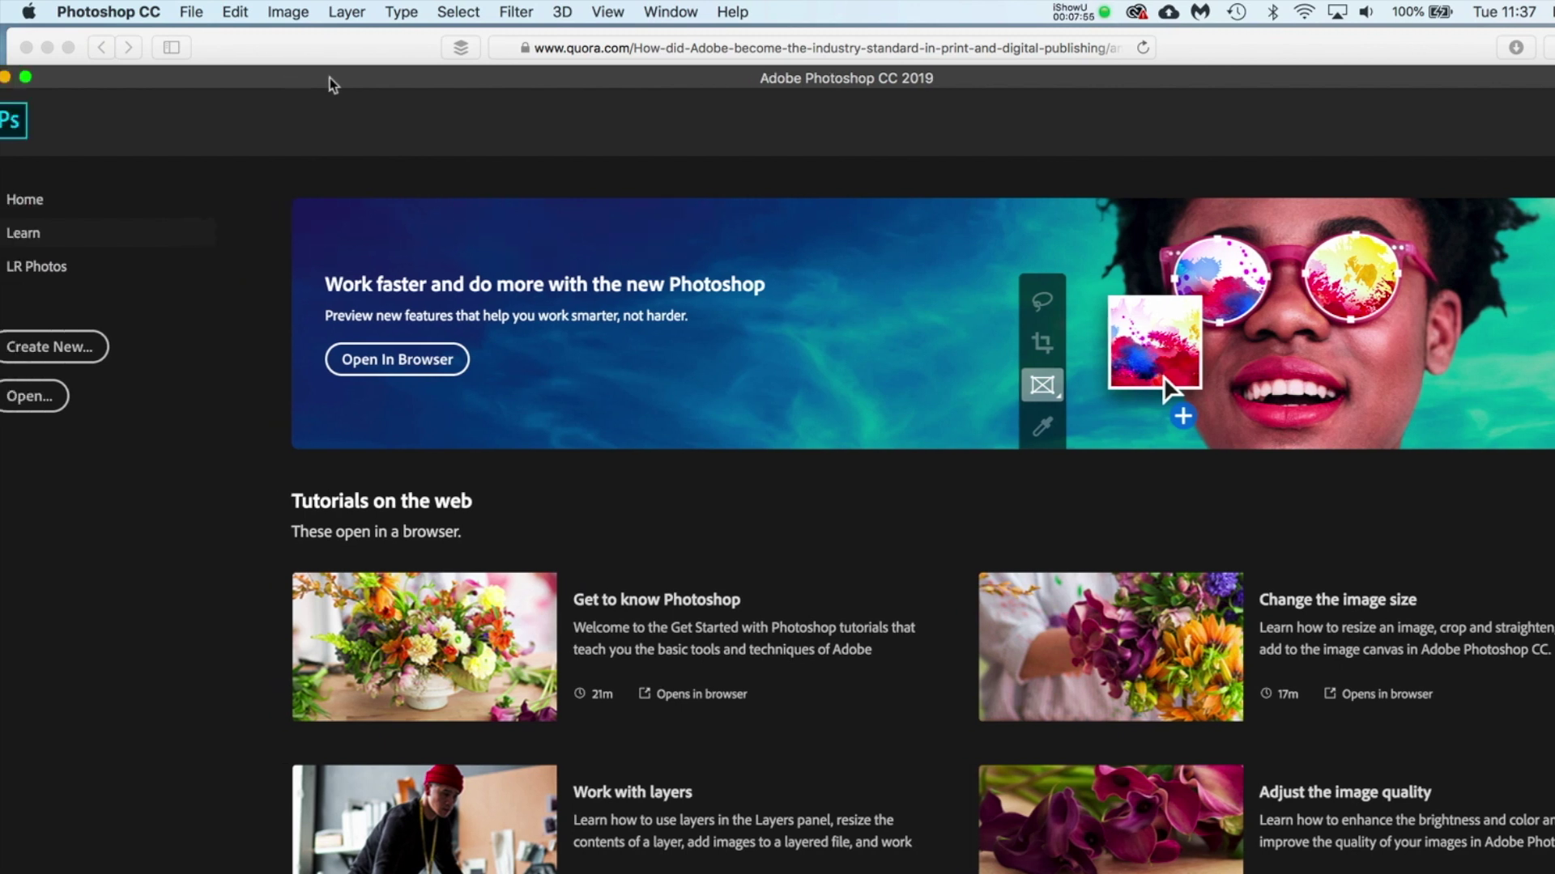
{"action": "key", "text": "super+h"}
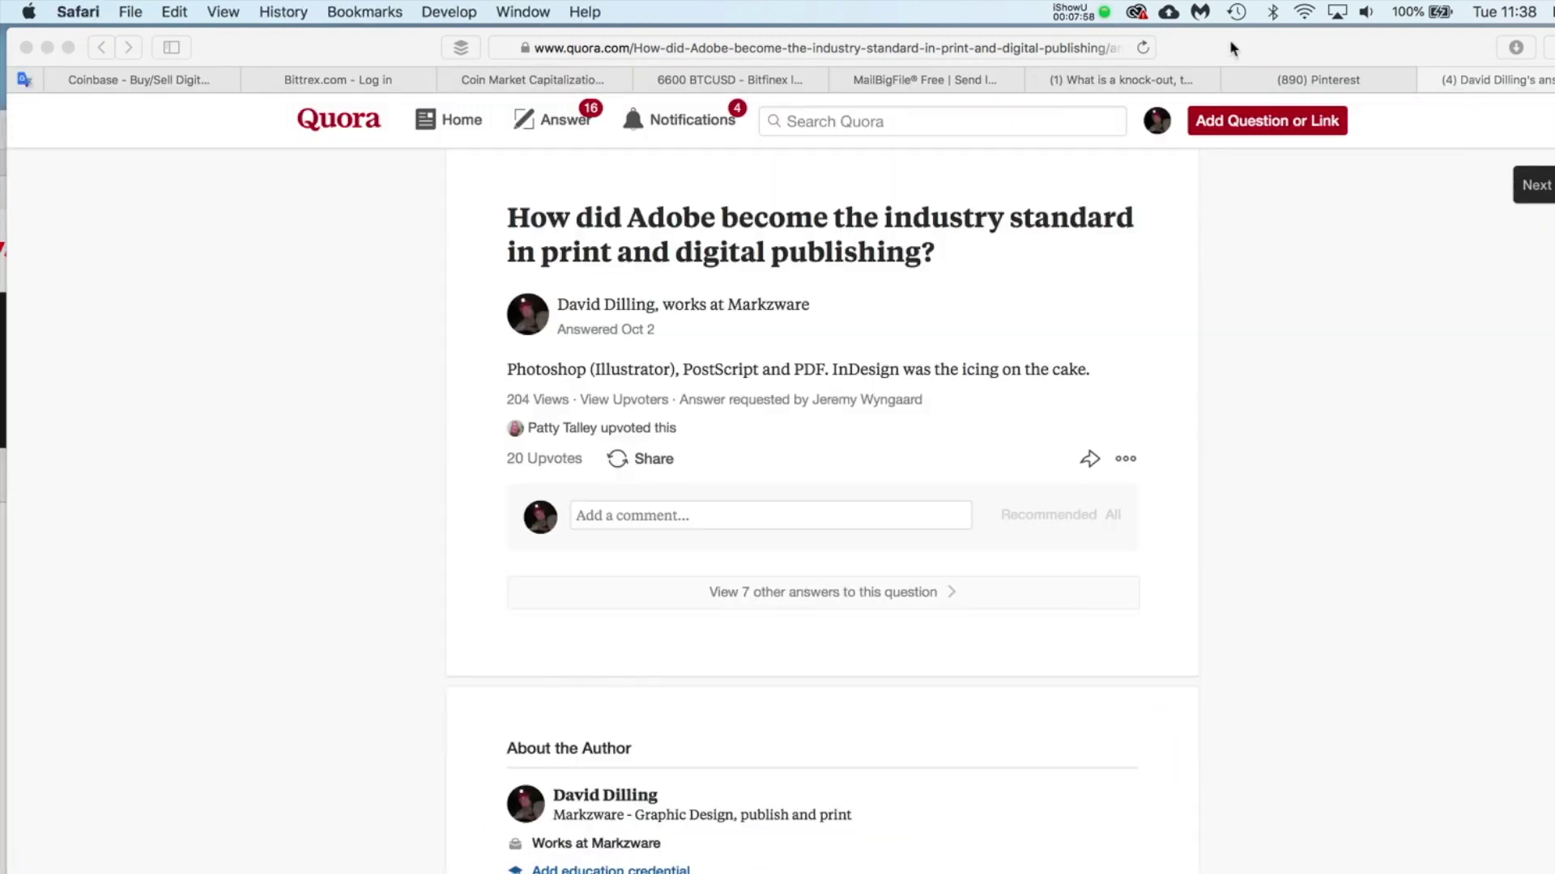
{"action": "left_click", "coordinate": [1229, 41]}
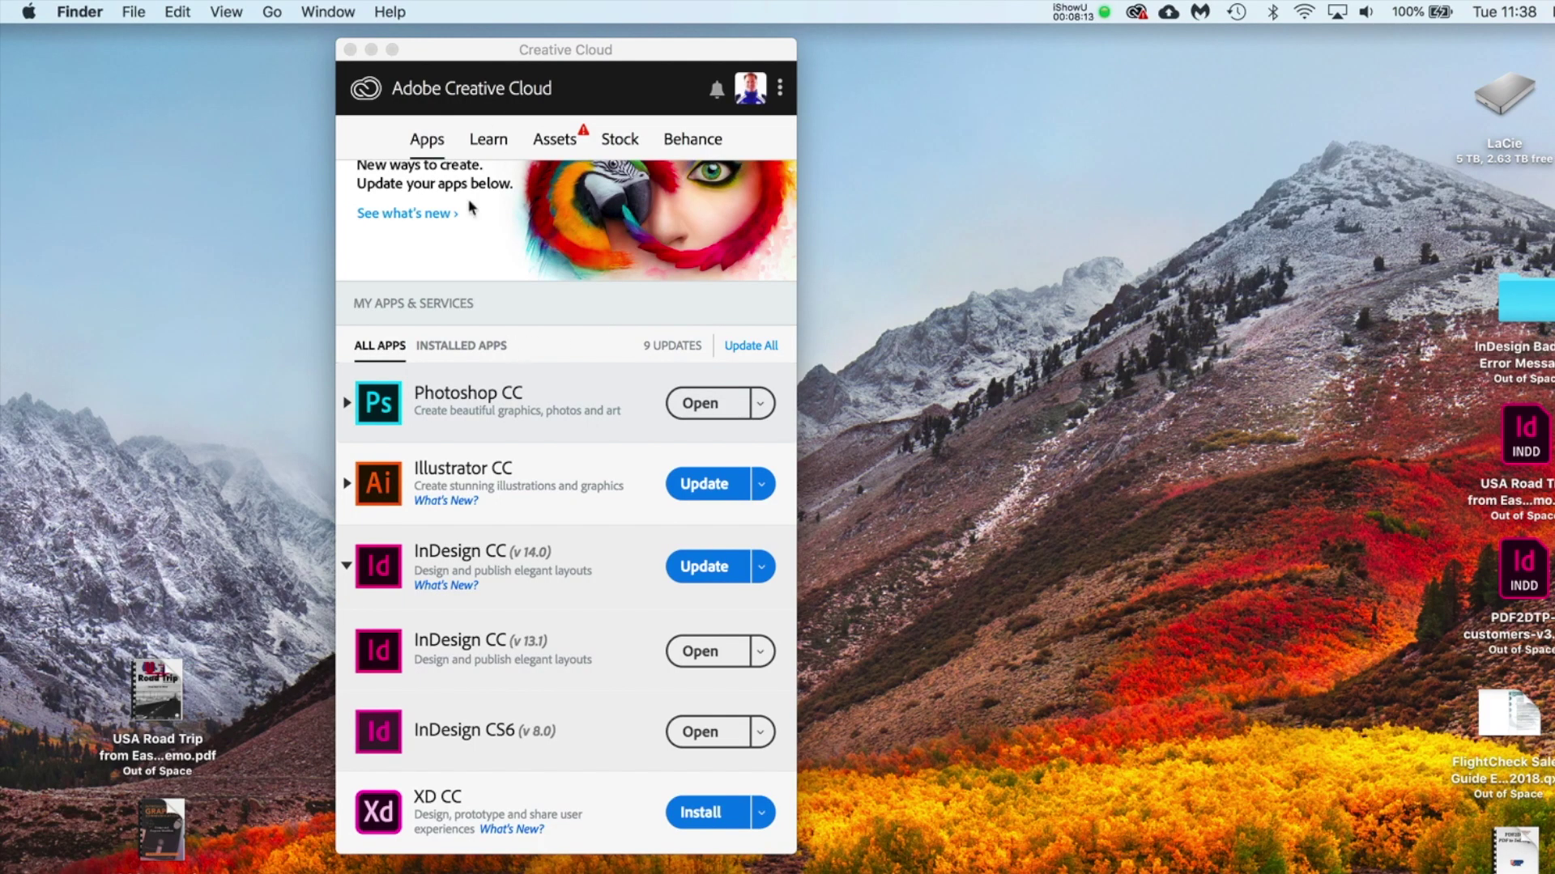
Minimize Photoshop's start window and bring the Creative Cloud apps list forward
{"action": "left_click", "coordinate": [627, 557]}
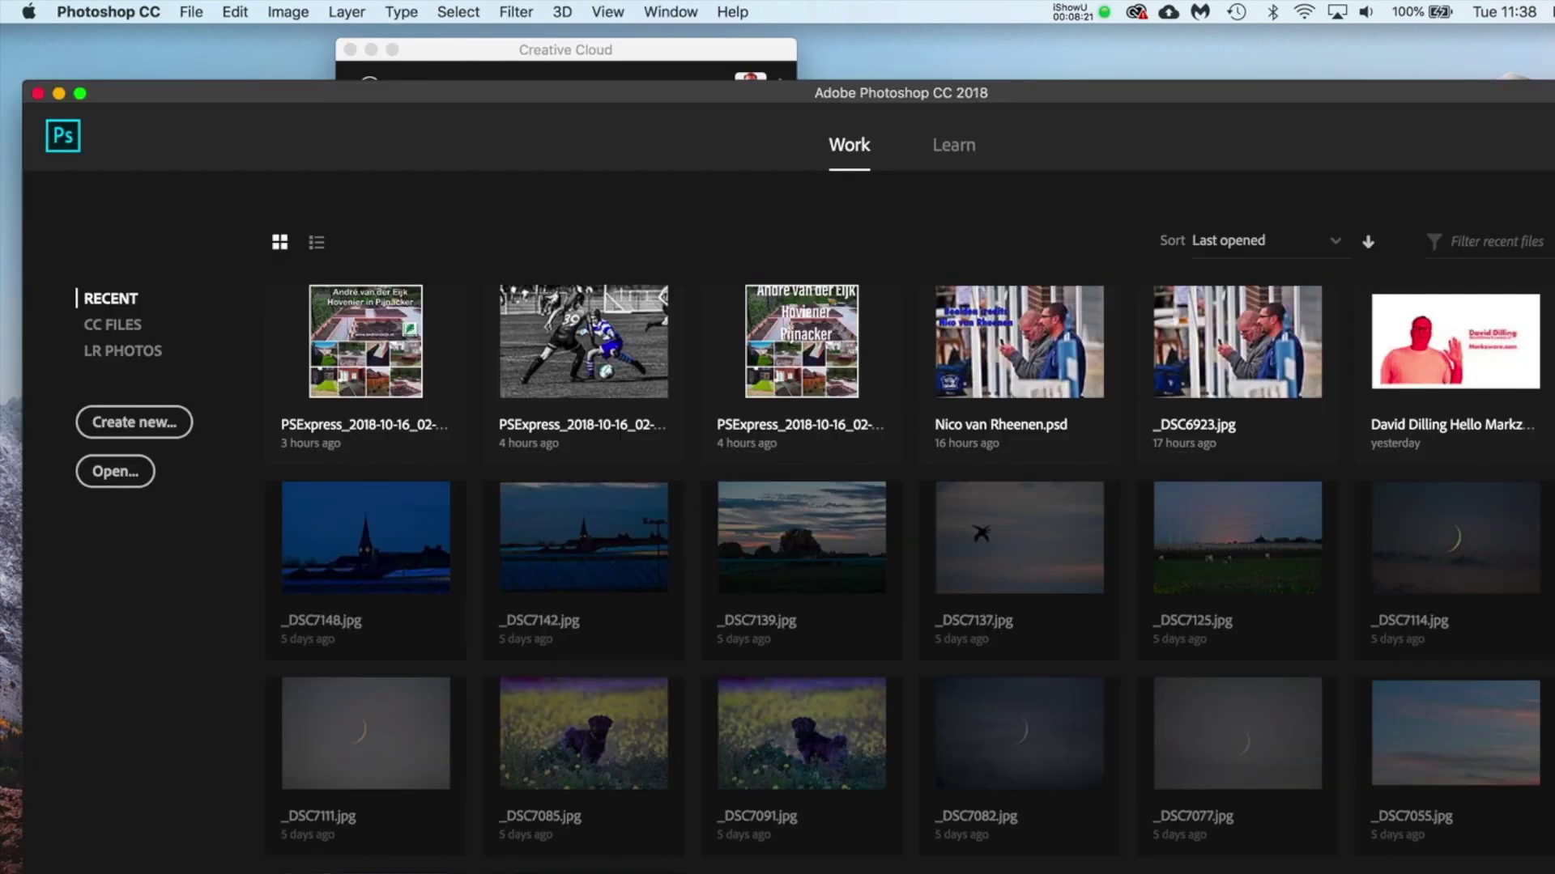
{"action": "key", "text": "super+m"}
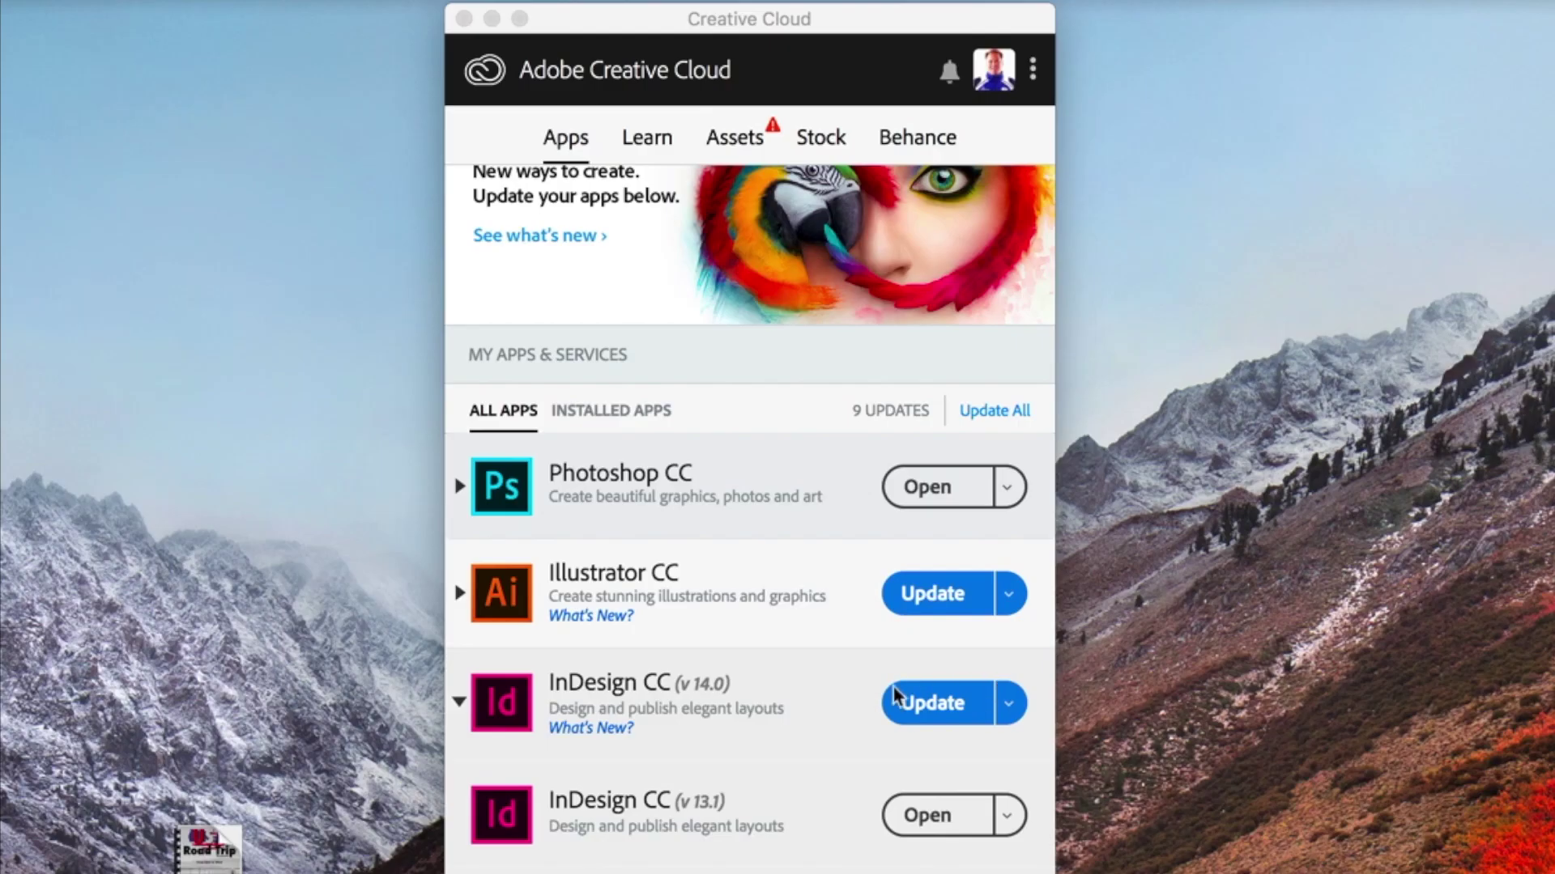
{"action": "left_click", "coordinate": [895, 692]}
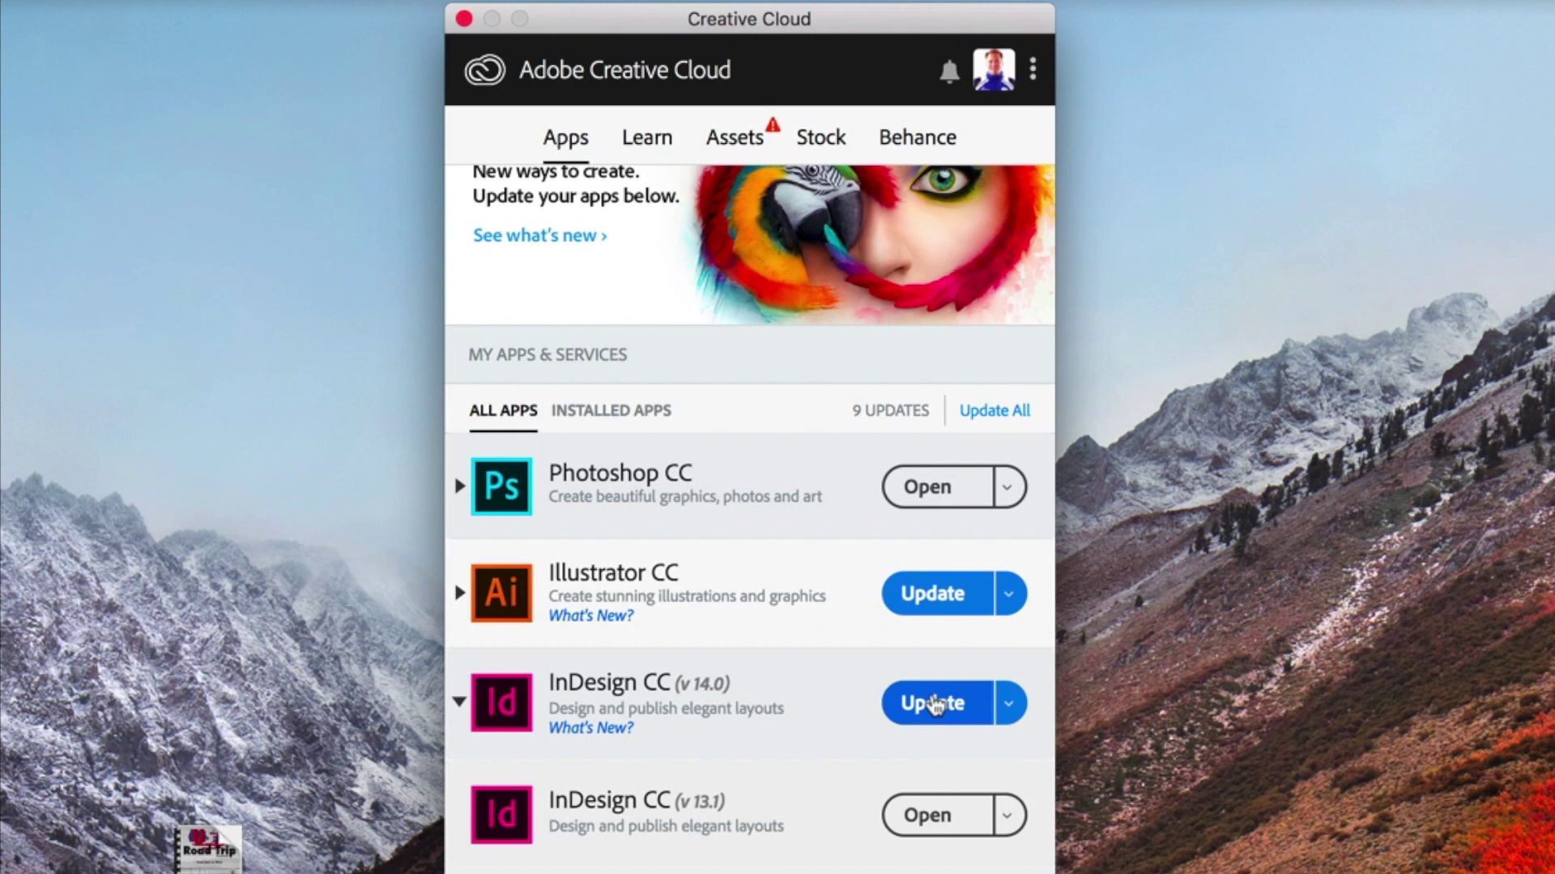
Update InDesign CC to v14.0 with Import previous settings kept checked
{"action": "left_click", "coordinate": [935, 704]}
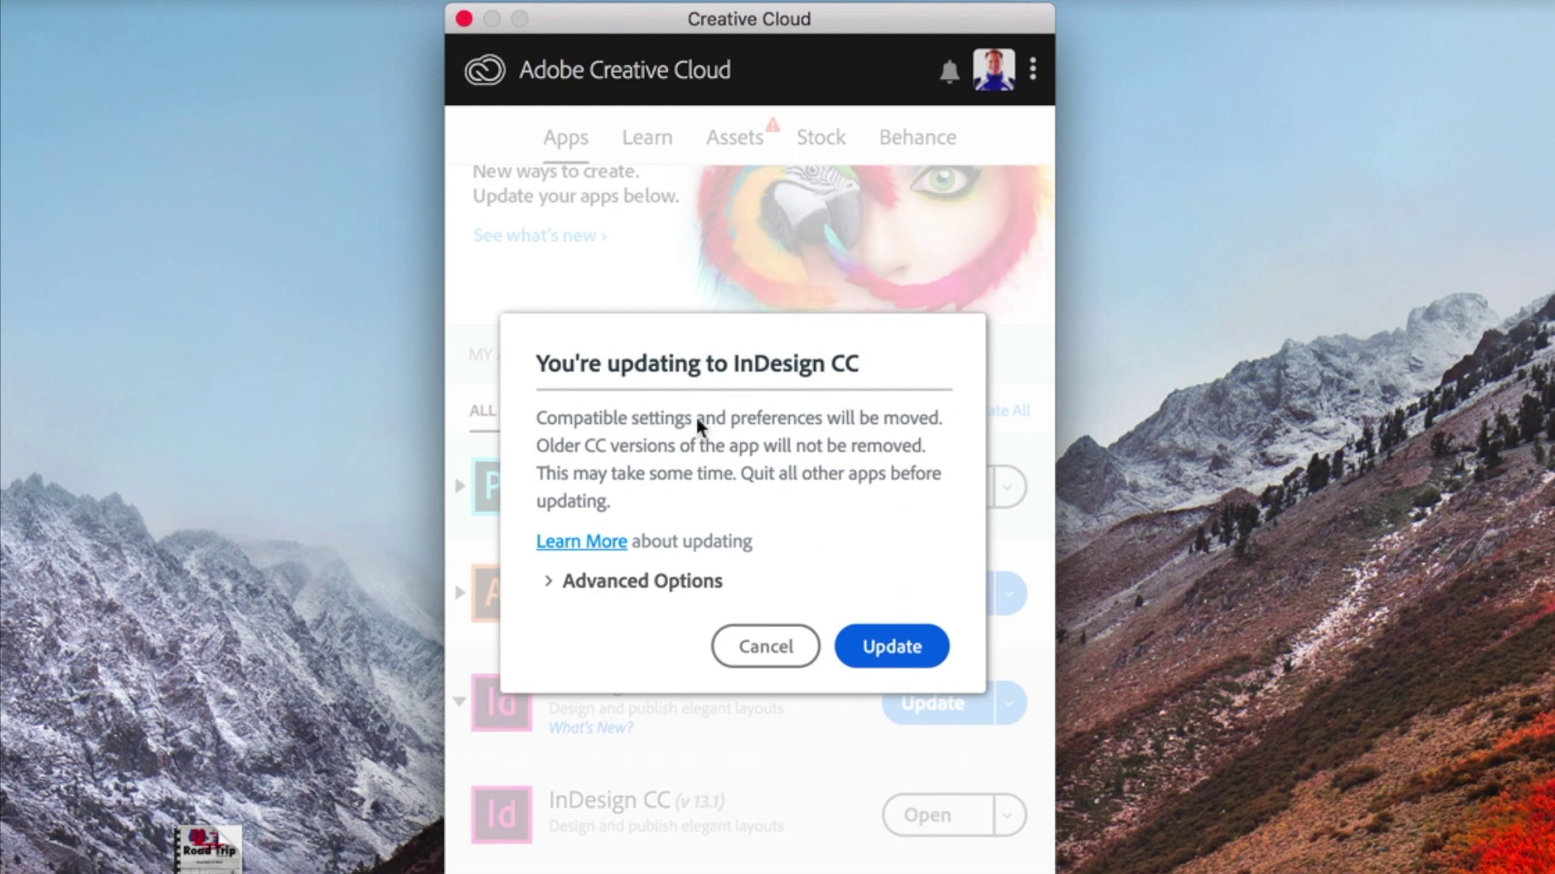
{"action": "left_click", "coordinate": [551, 584]}
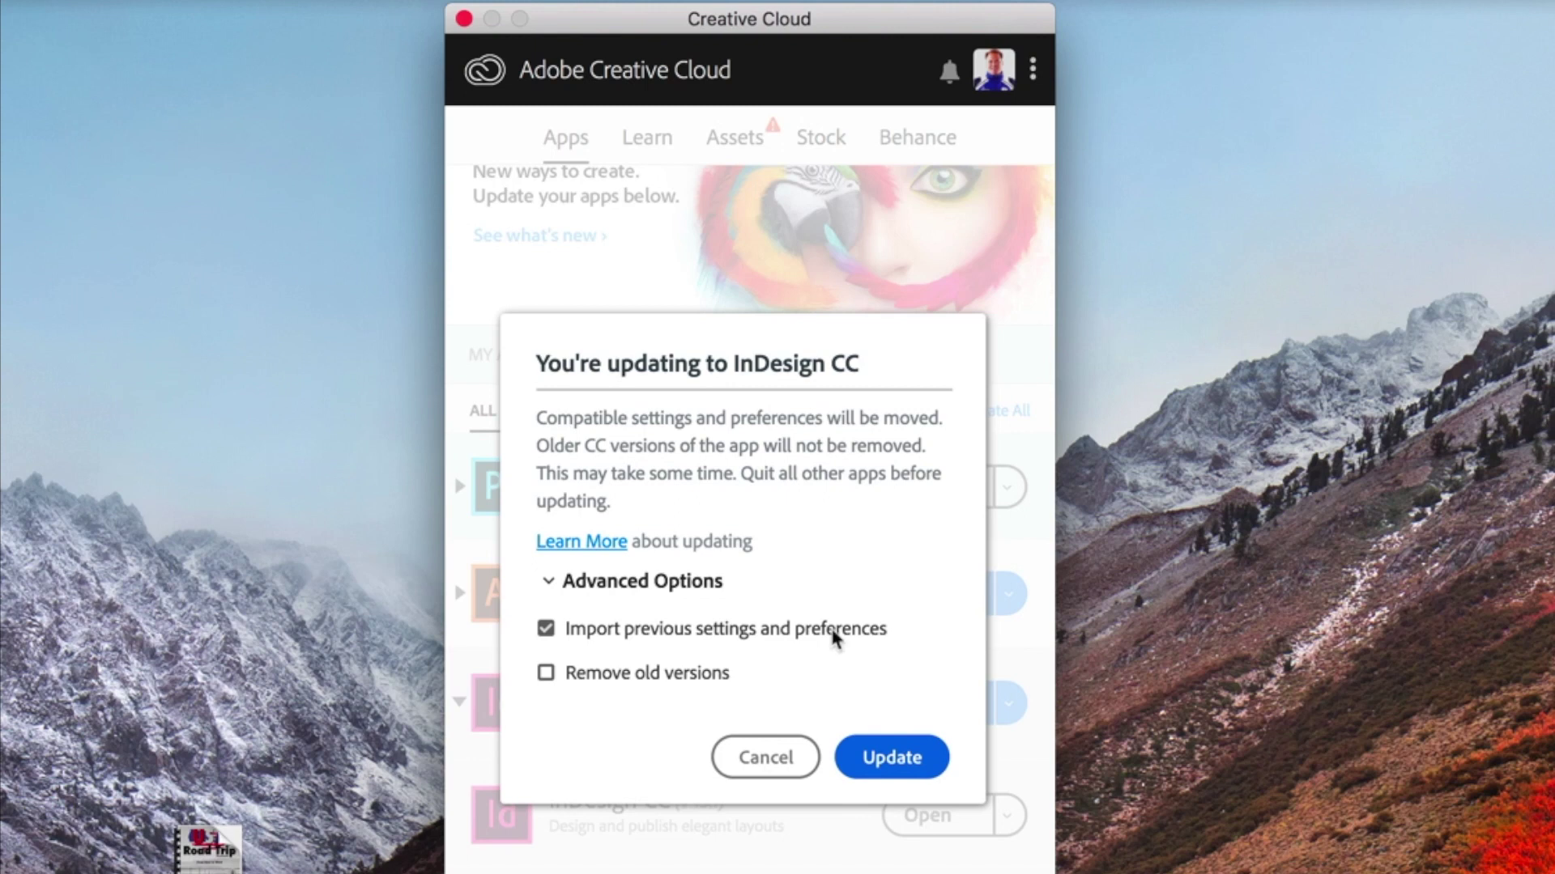
{"action": "left_click", "coordinate": [892, 759]}
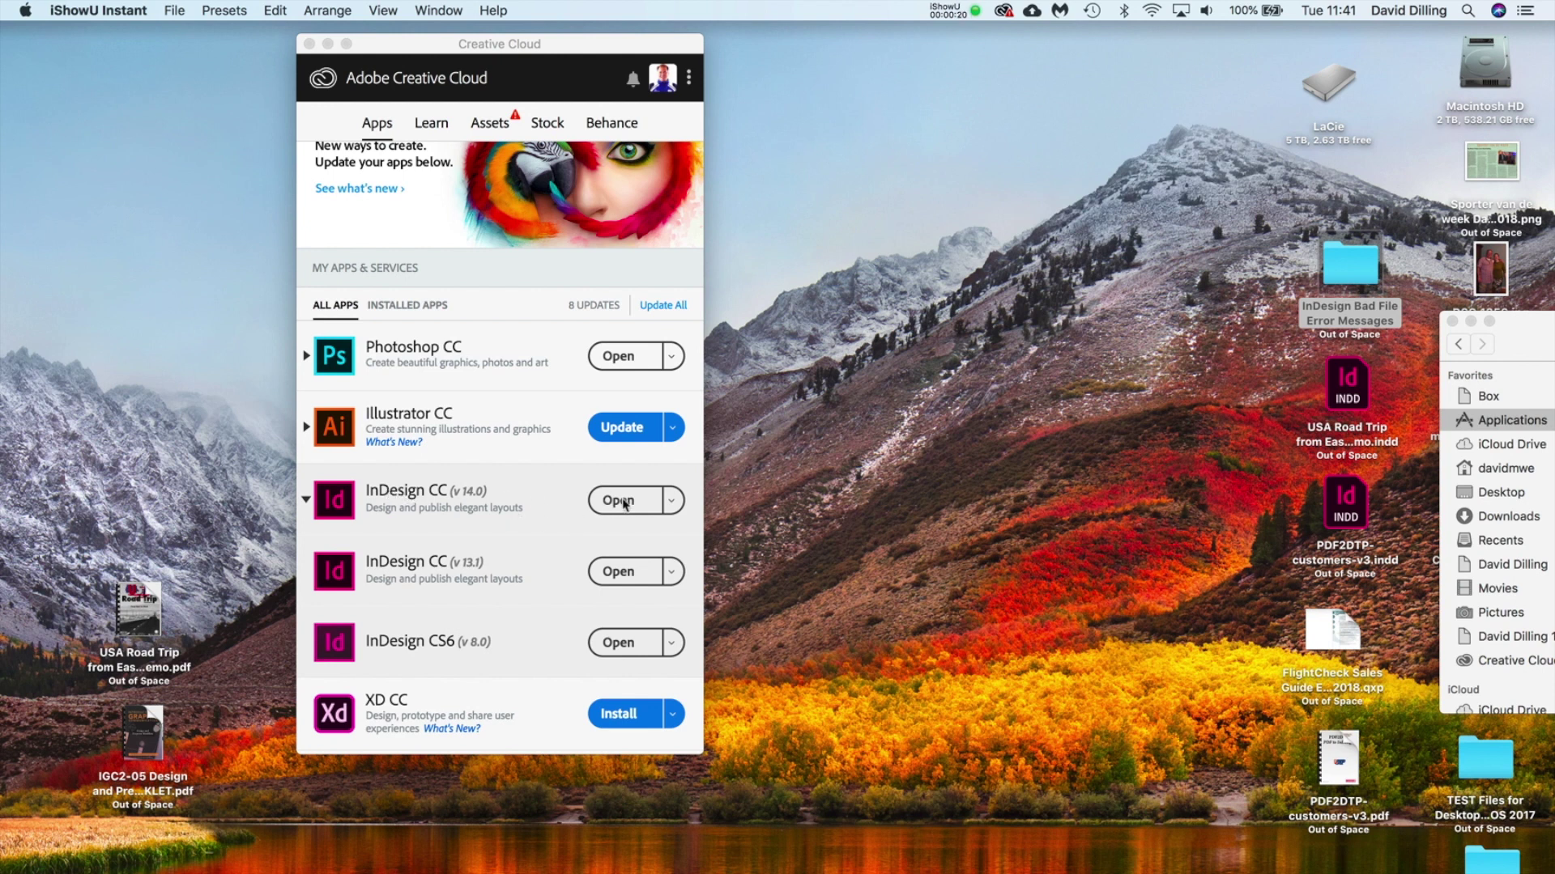
Add Adobe InDesign CC 2019 from its Applications folder to the Dock, then close the Finder window
{"action": "left_click_drag", "start_coordinate": [1526, 337], "coordinate": [776, 282]}
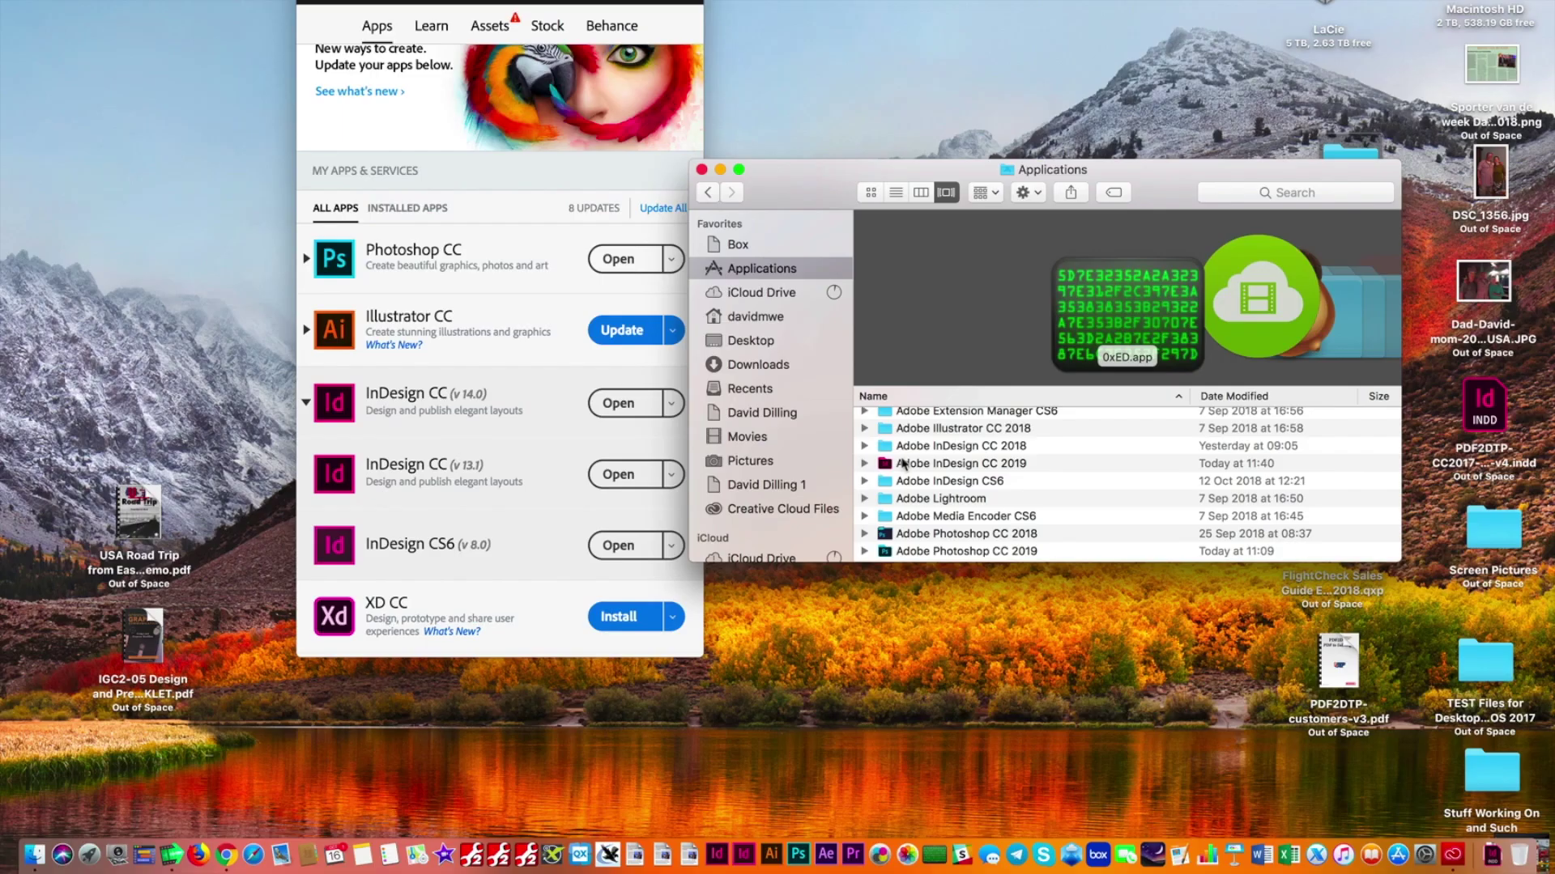
{"action": "double_click", "coordinate": [886, 464]}
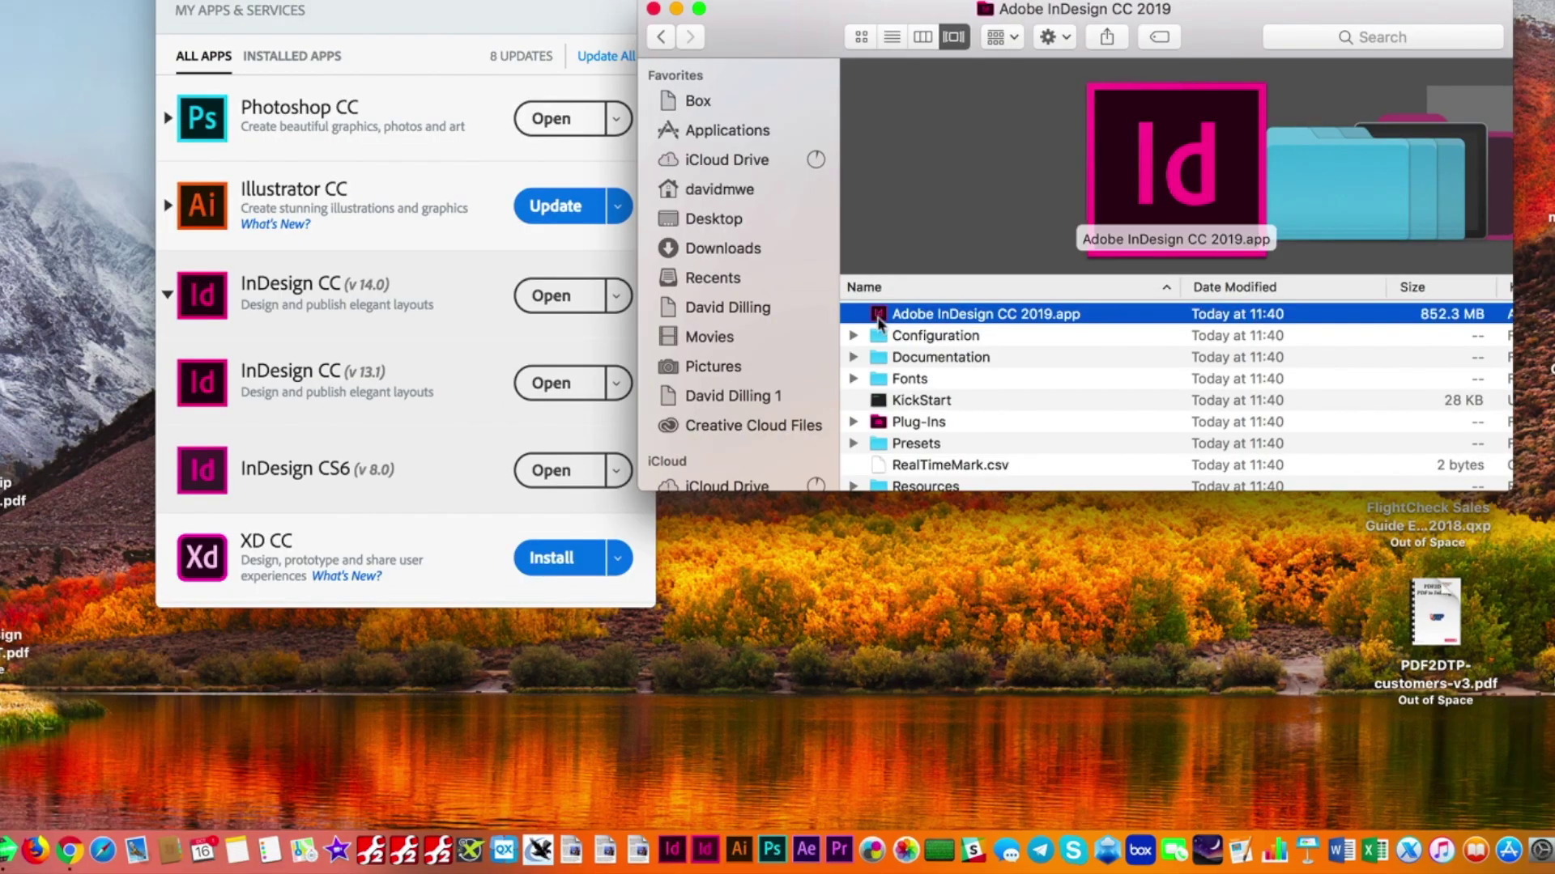
{"action": "left_click_drag", "start_coordinate": [878, 324], "coordinate": [748, 856]}
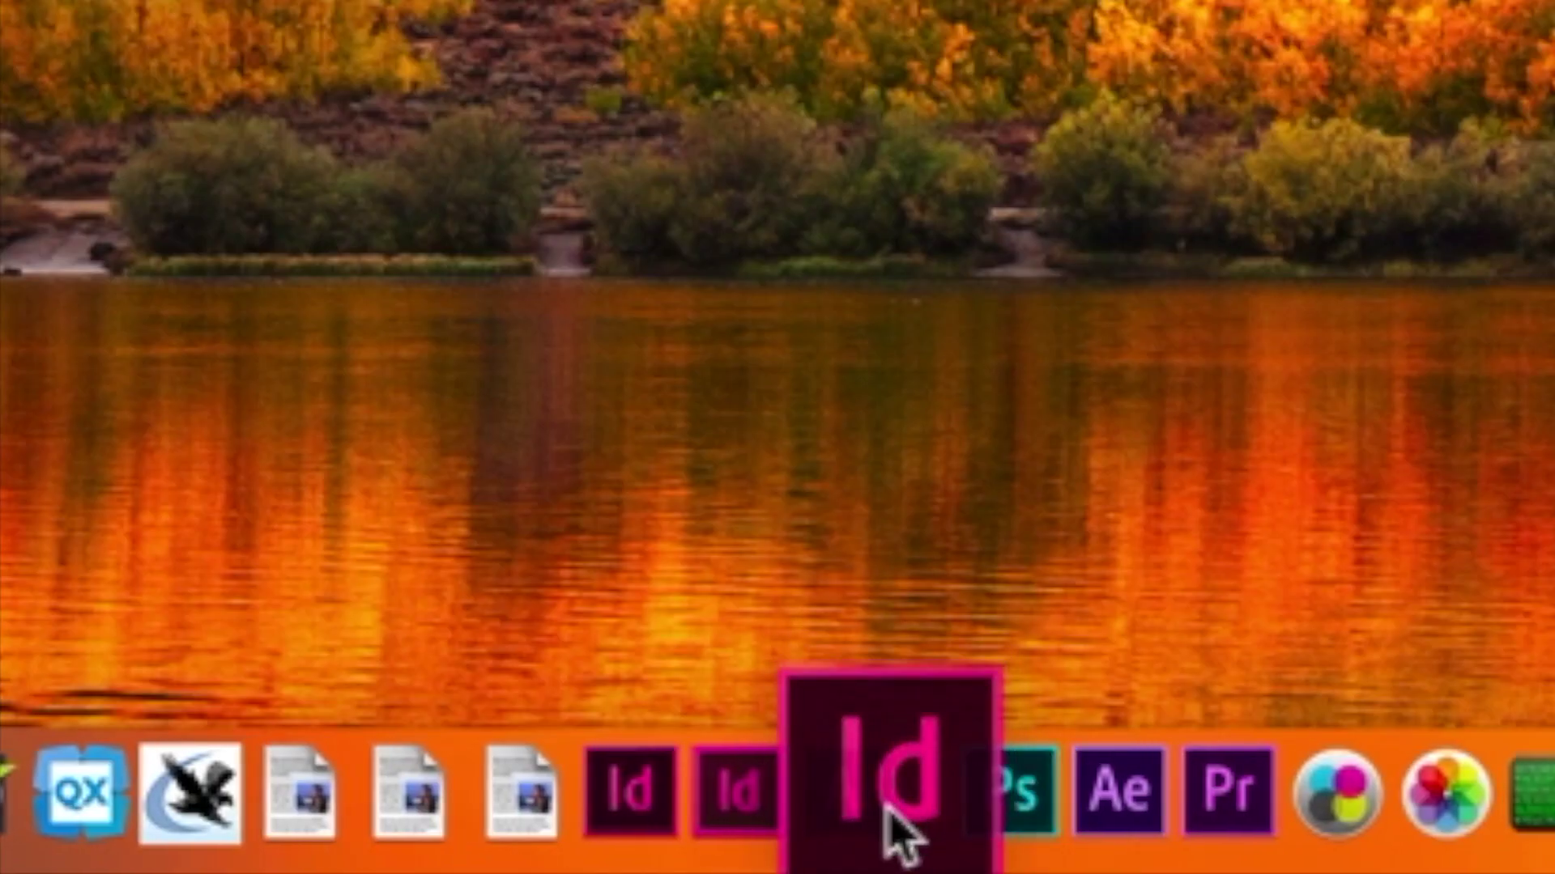
{"action": "left_click_drag", "start_coordinate": [885, 804], "coordinate": [805, 799]}
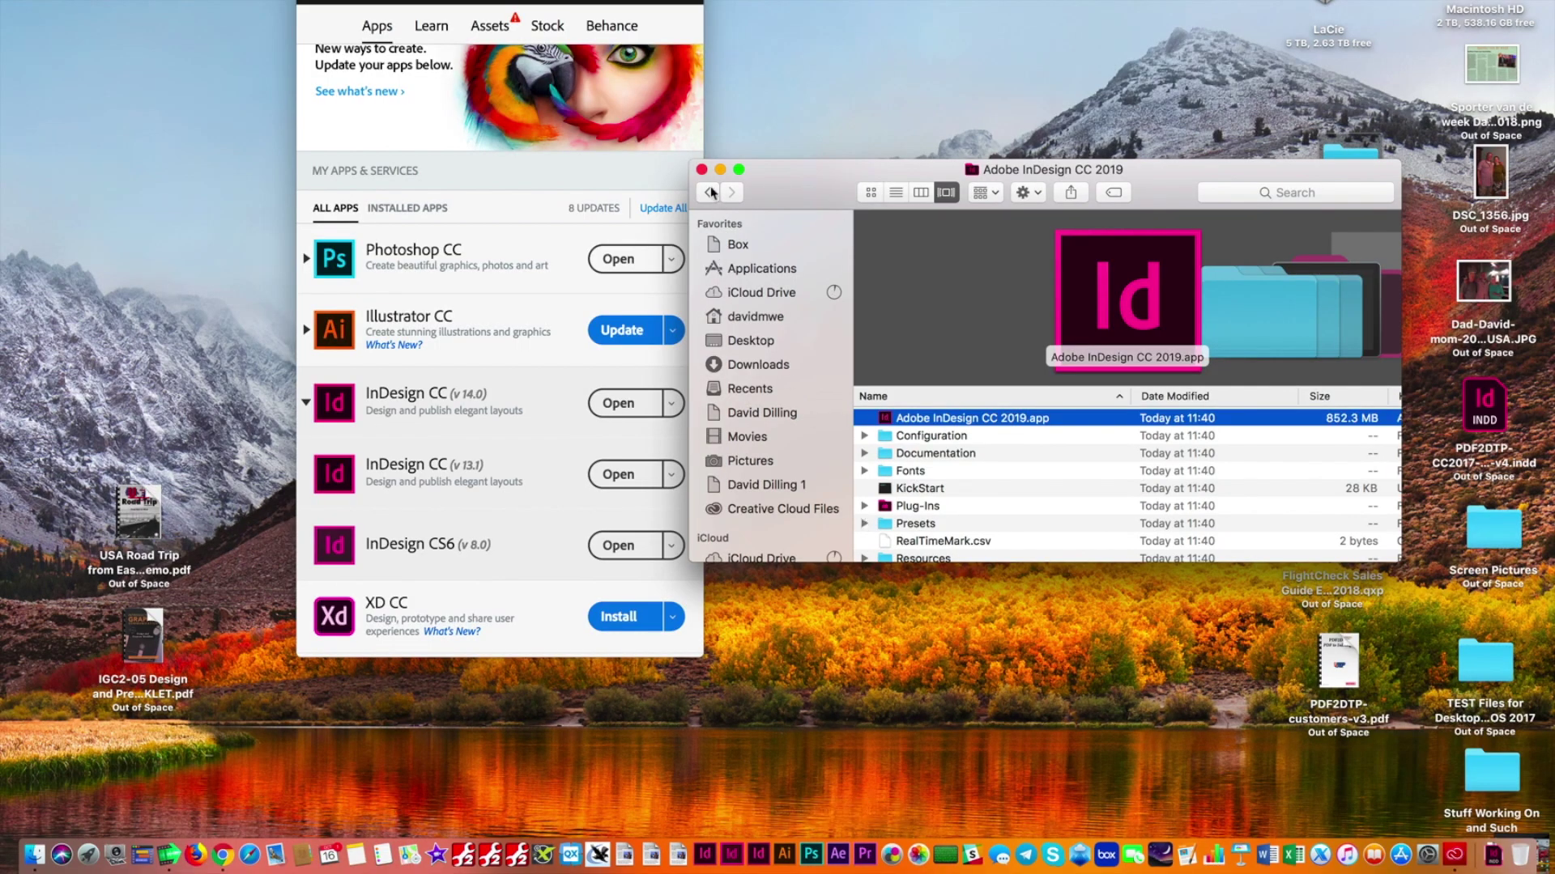
{"action": "left_click", "coordinate": [711, 192]}
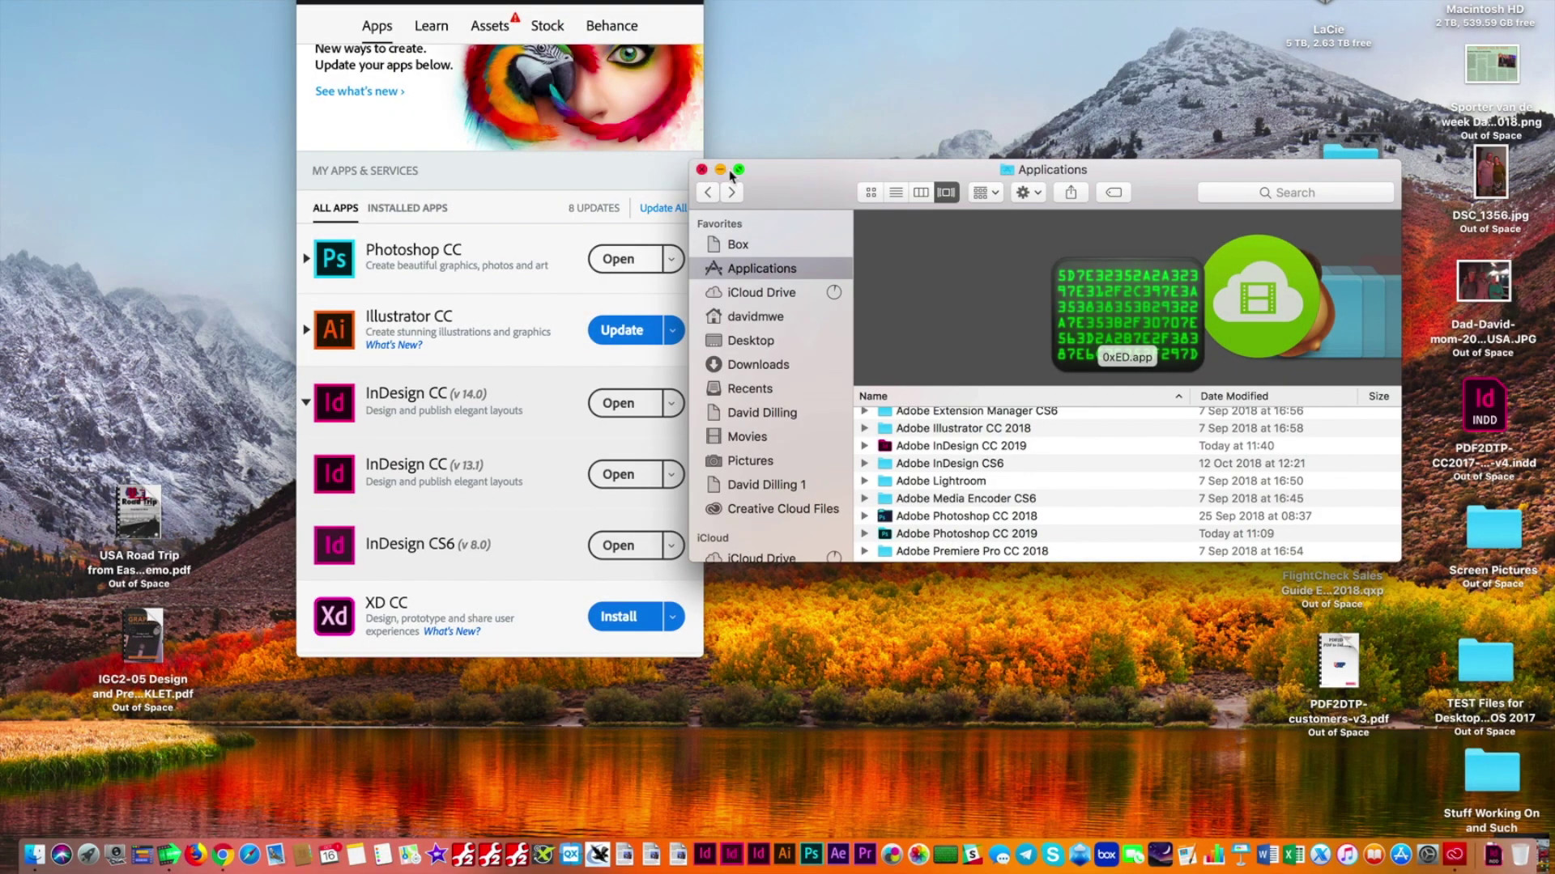
{"action": "left_click", "coordinate": [702, 171]}
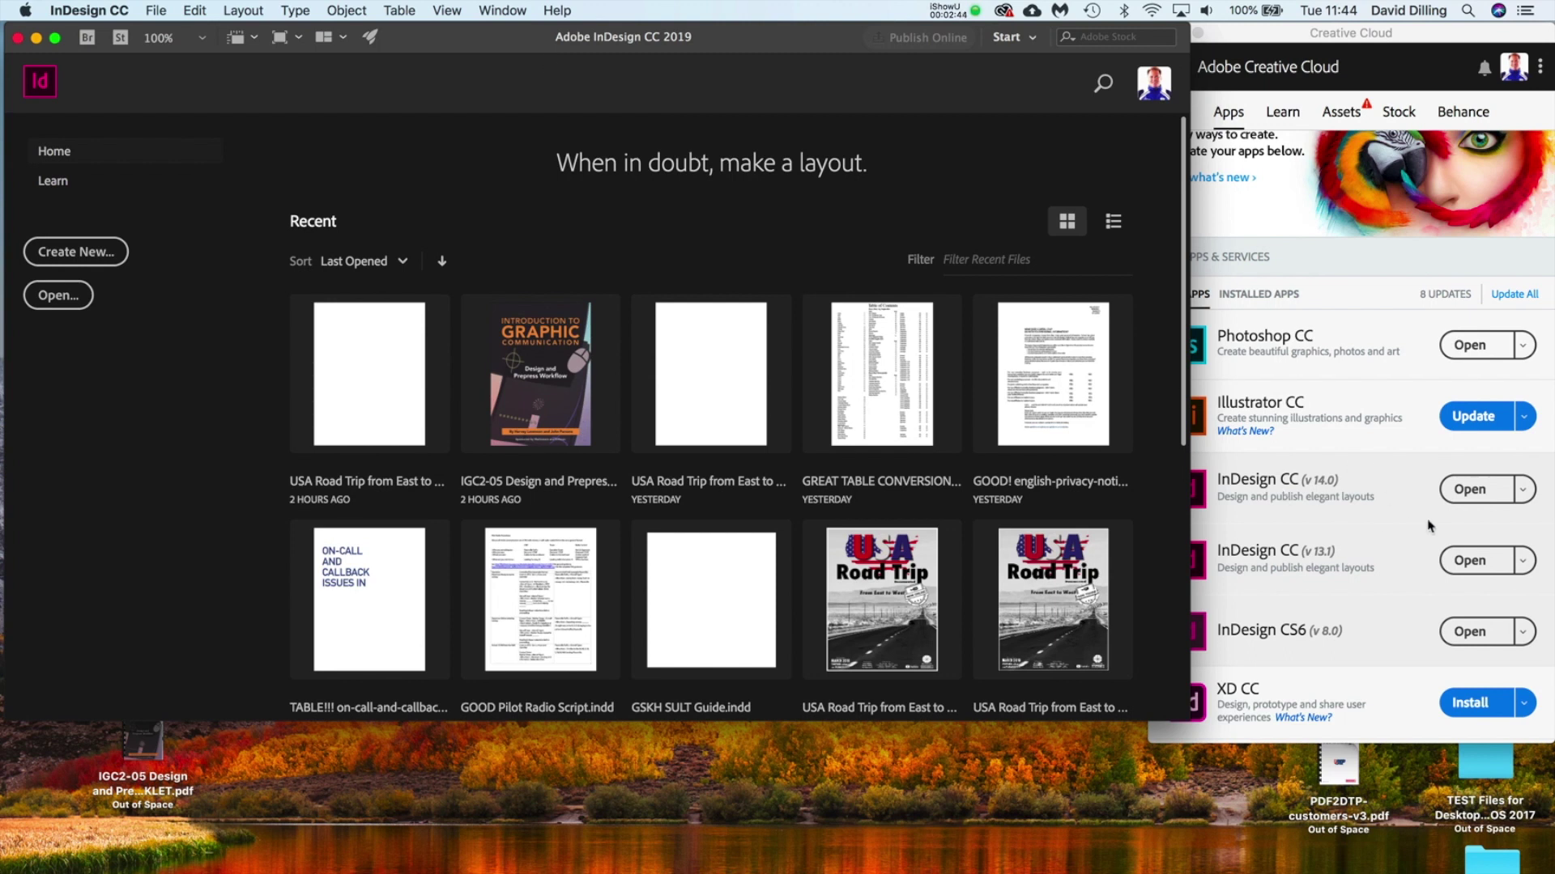
Confirm via About InDesign that version 14.0 is installed, then move the window lower and right
{"action": "left_click", "coordinate": [1402, 531]}
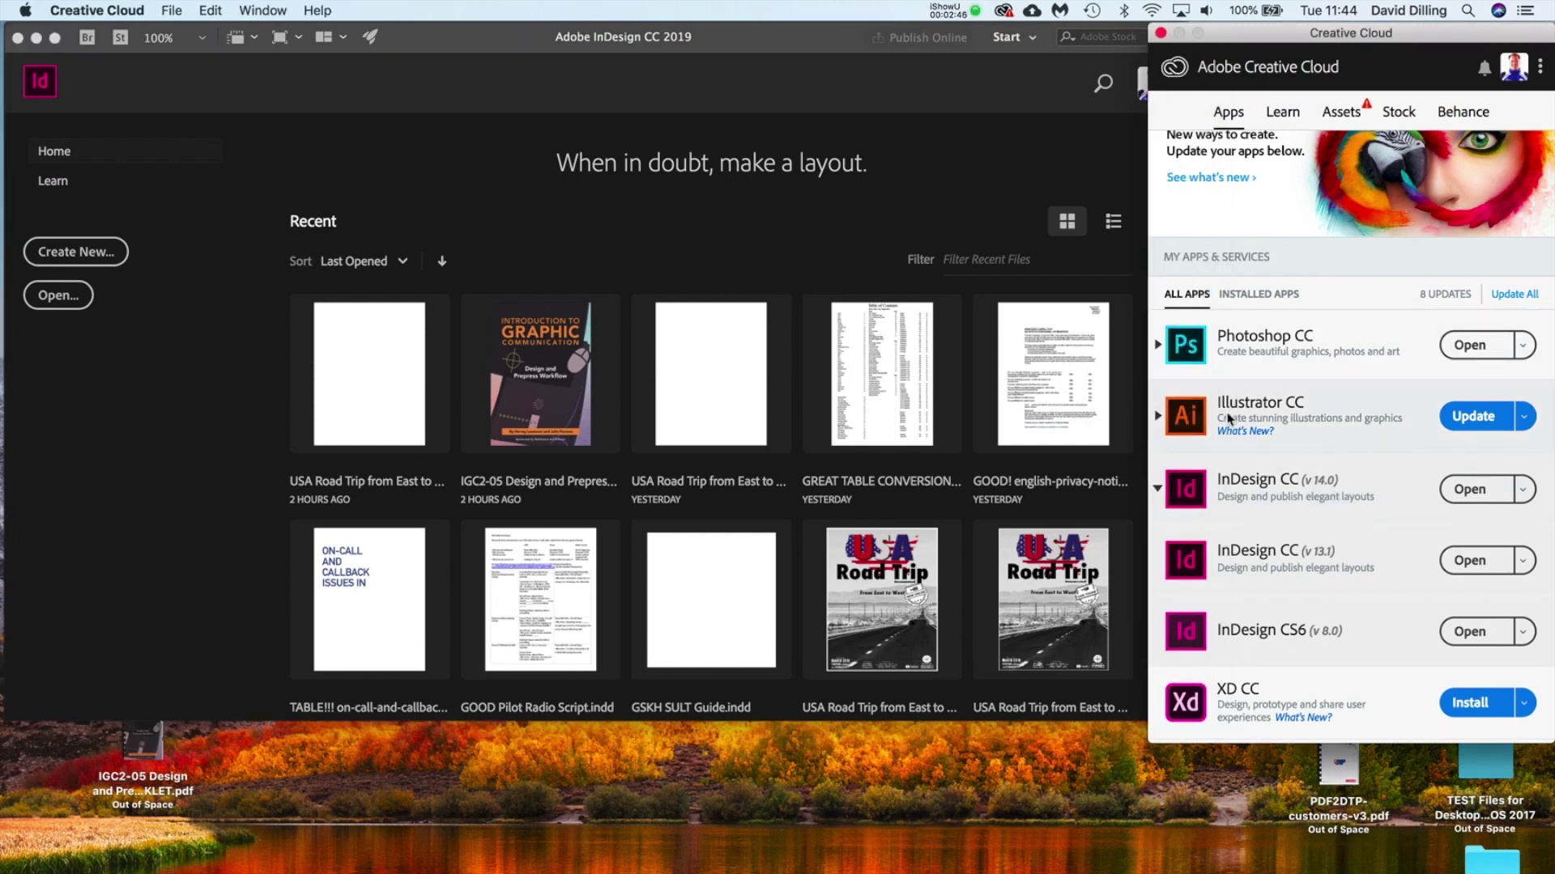
{"action": "left_click", "coordinate": [413, 58]}
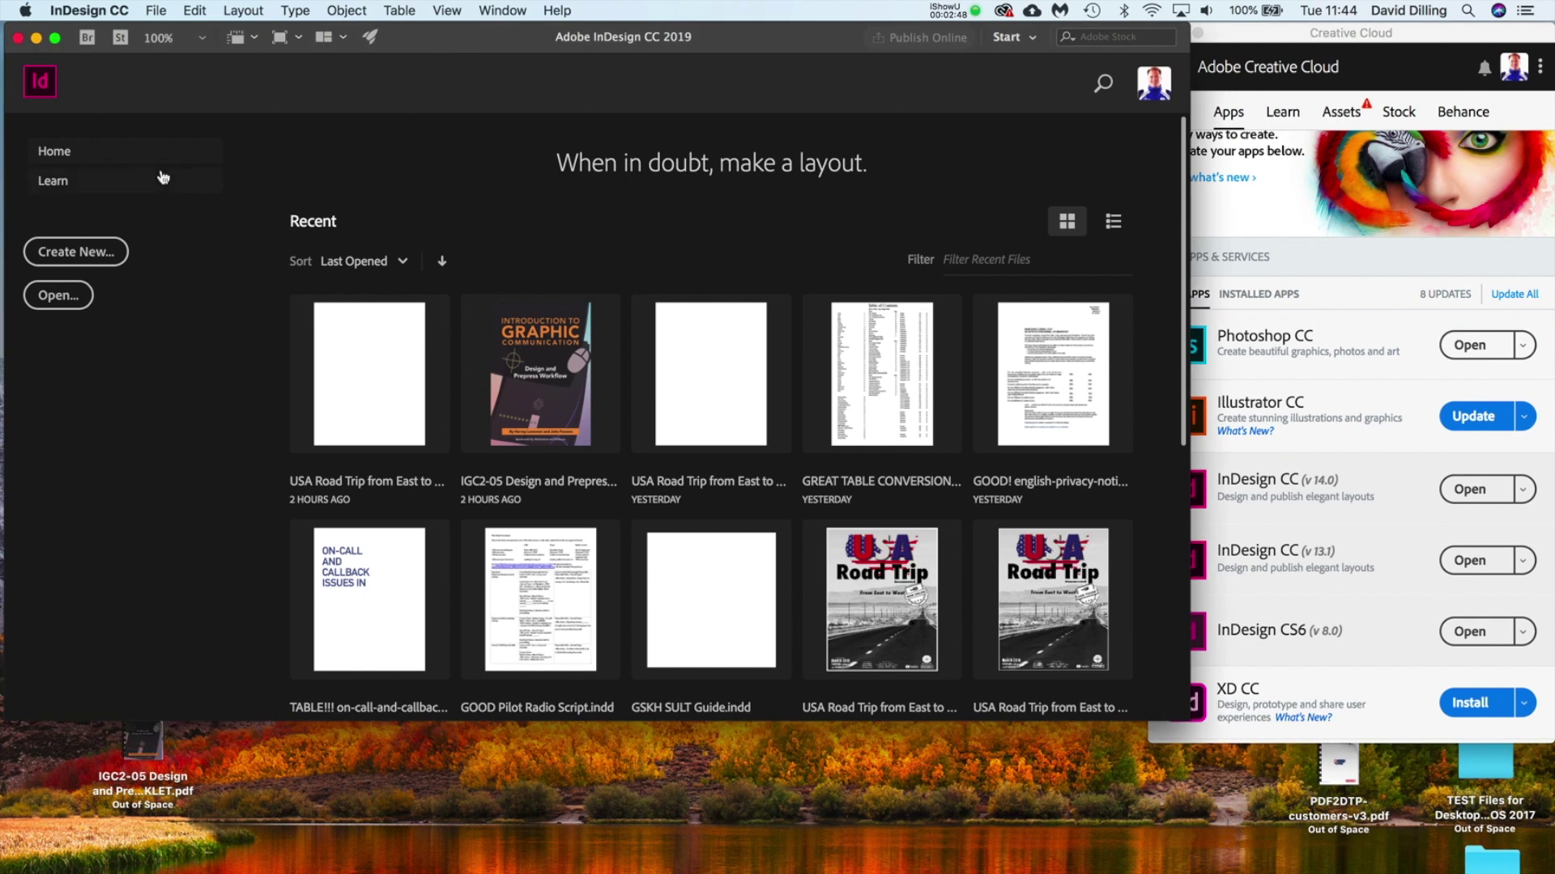
{"action": "left_click", "coordinate": [81, 9]}
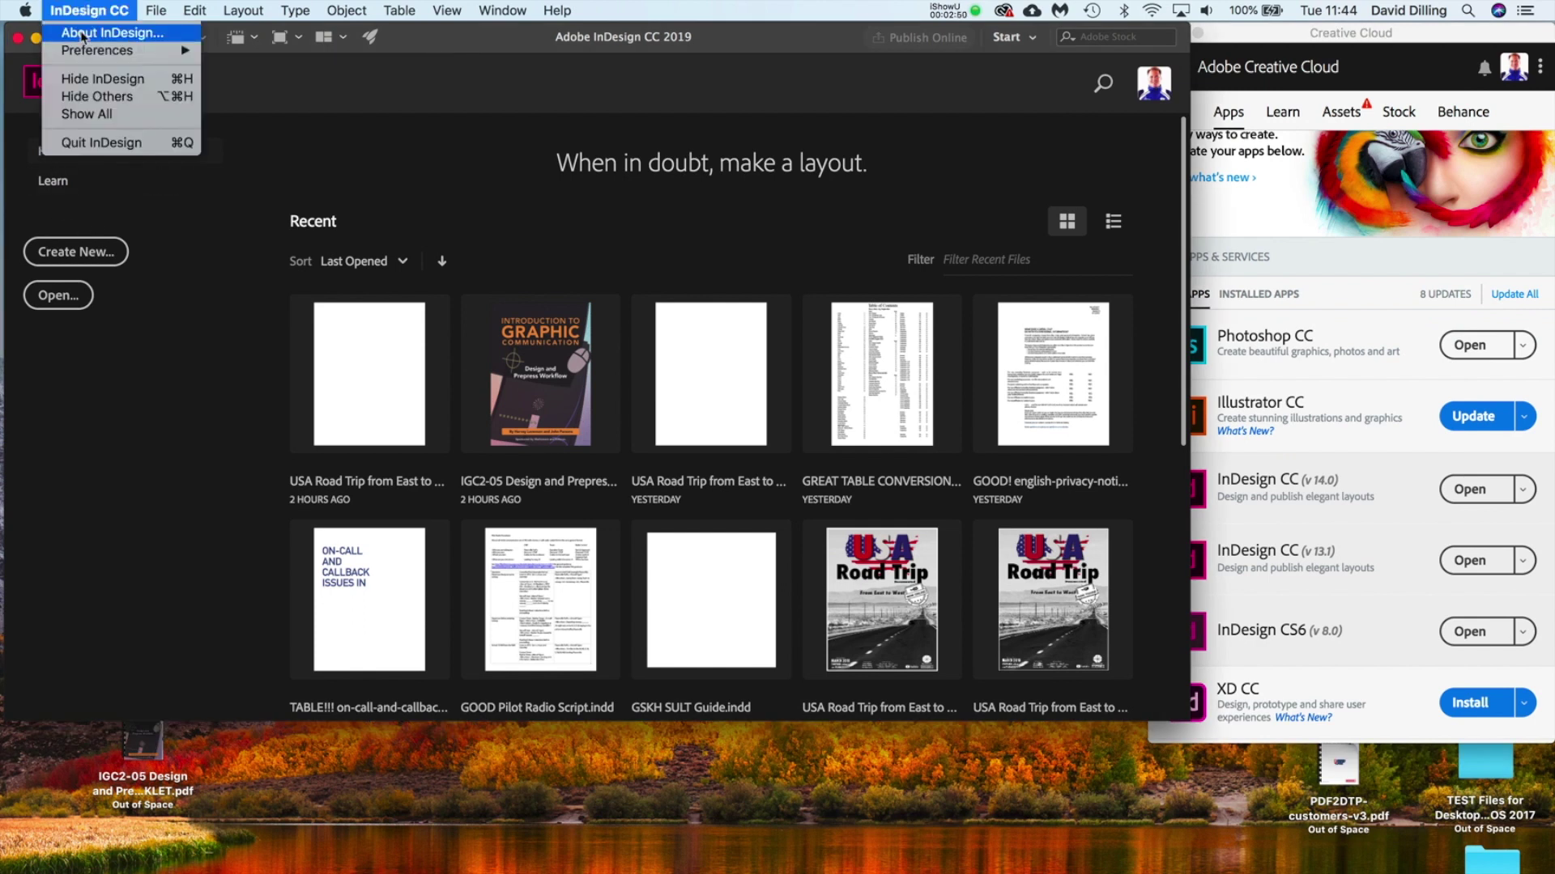
{"action": "left_click", "coordinate": [81, 35]}
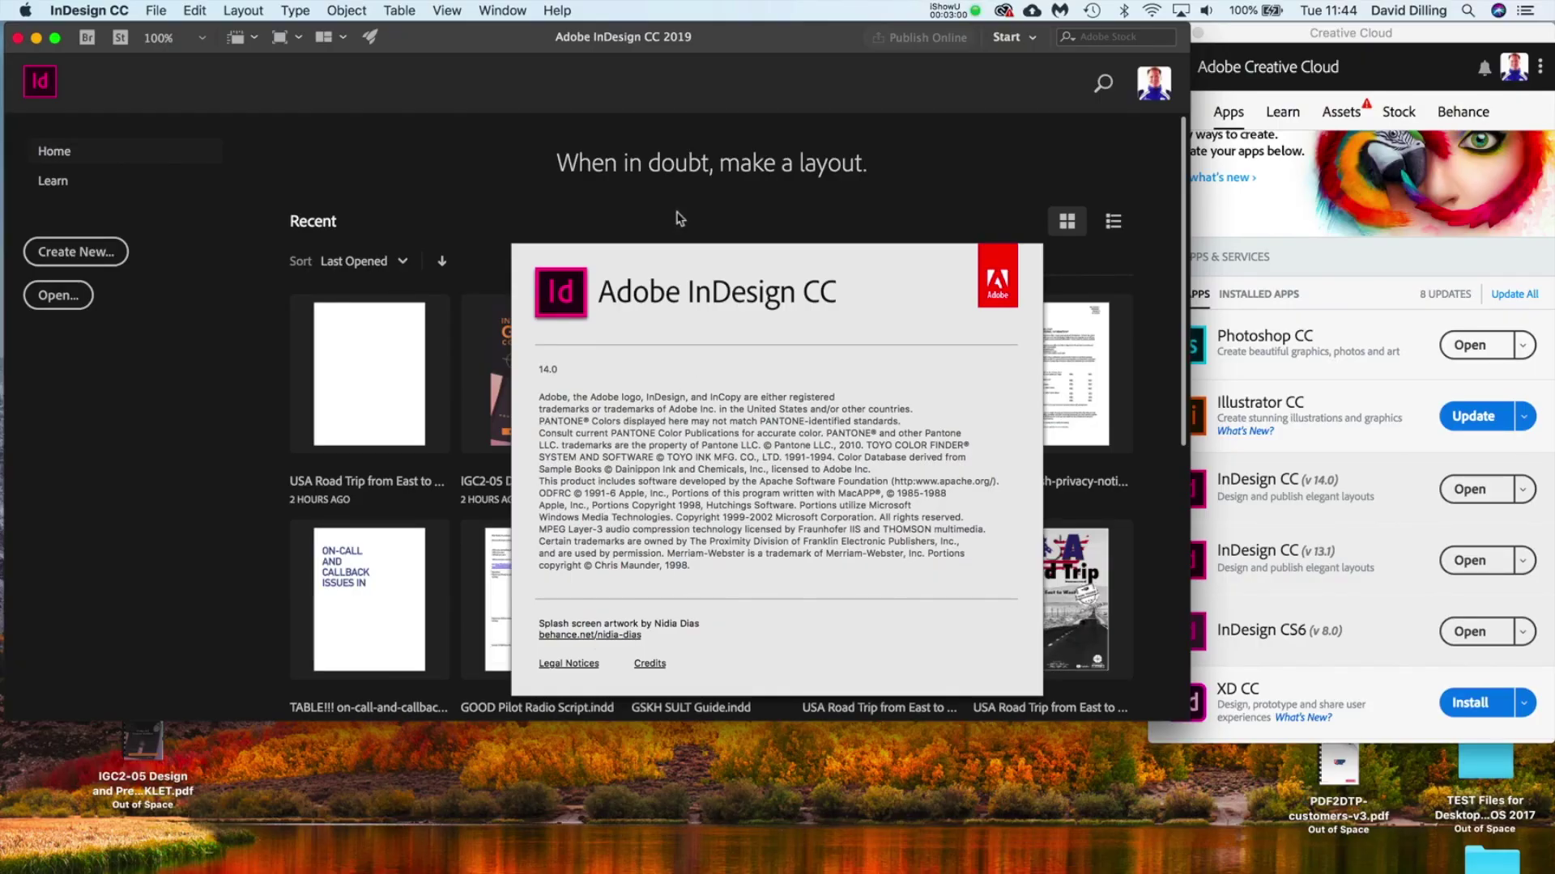
{"action": "left_click", "coordinate": [674, 289]}
{"action": "left_click_drag", "start_coordinate": [731, 25], "coordinate": [776, 109]}
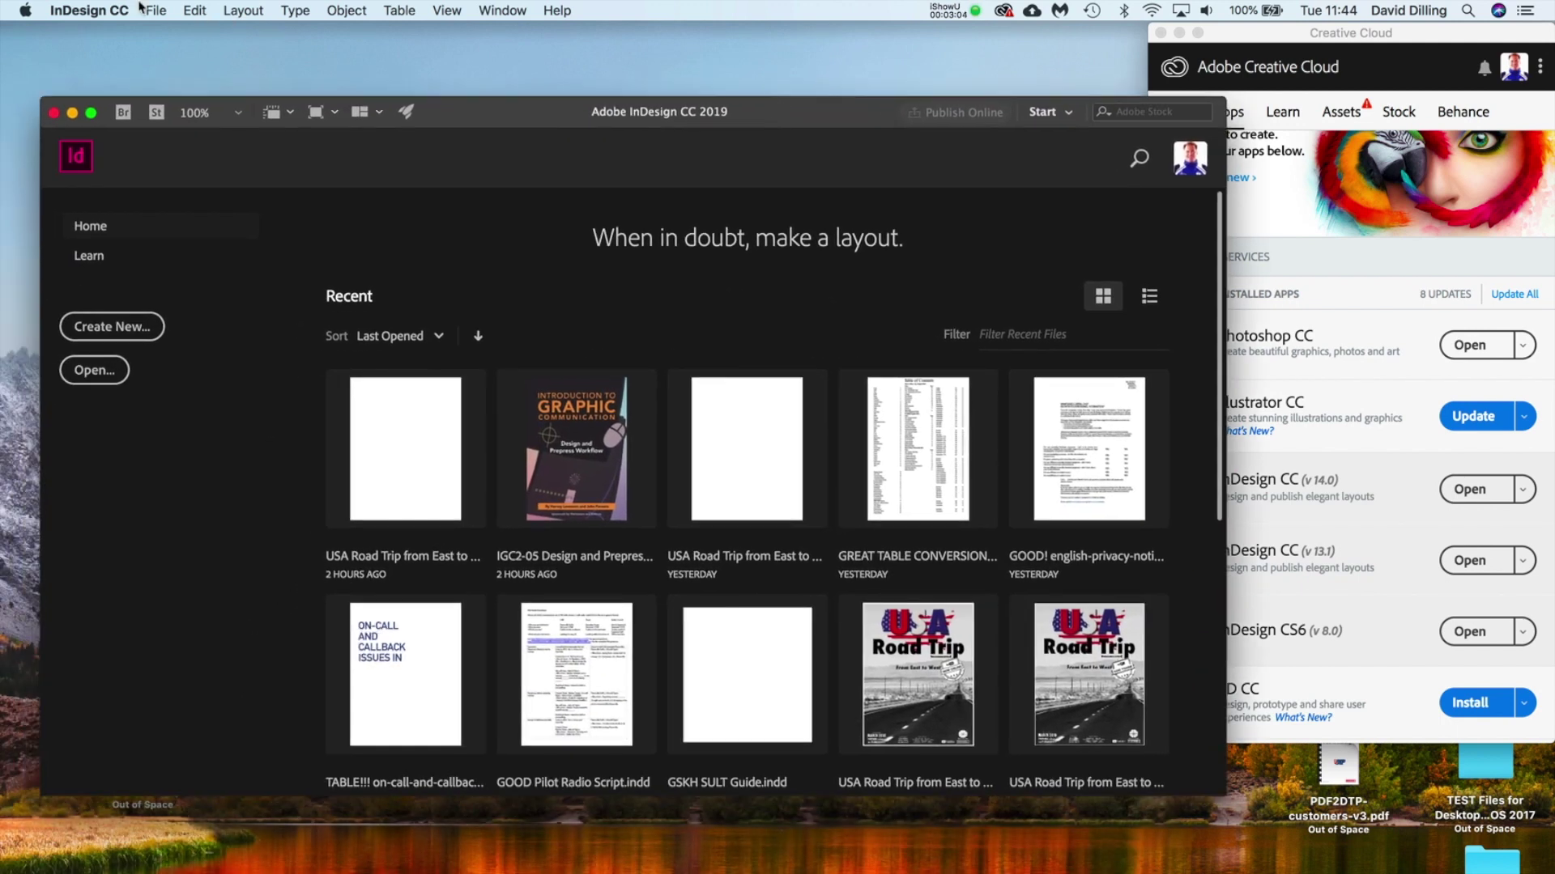
Recheck the InDesign version from the application menu, then dismiss the menus
{"action": "left_click", "coordinate": [89, 10]}
{"action": "left_click", "coordinate": [95, 33]}
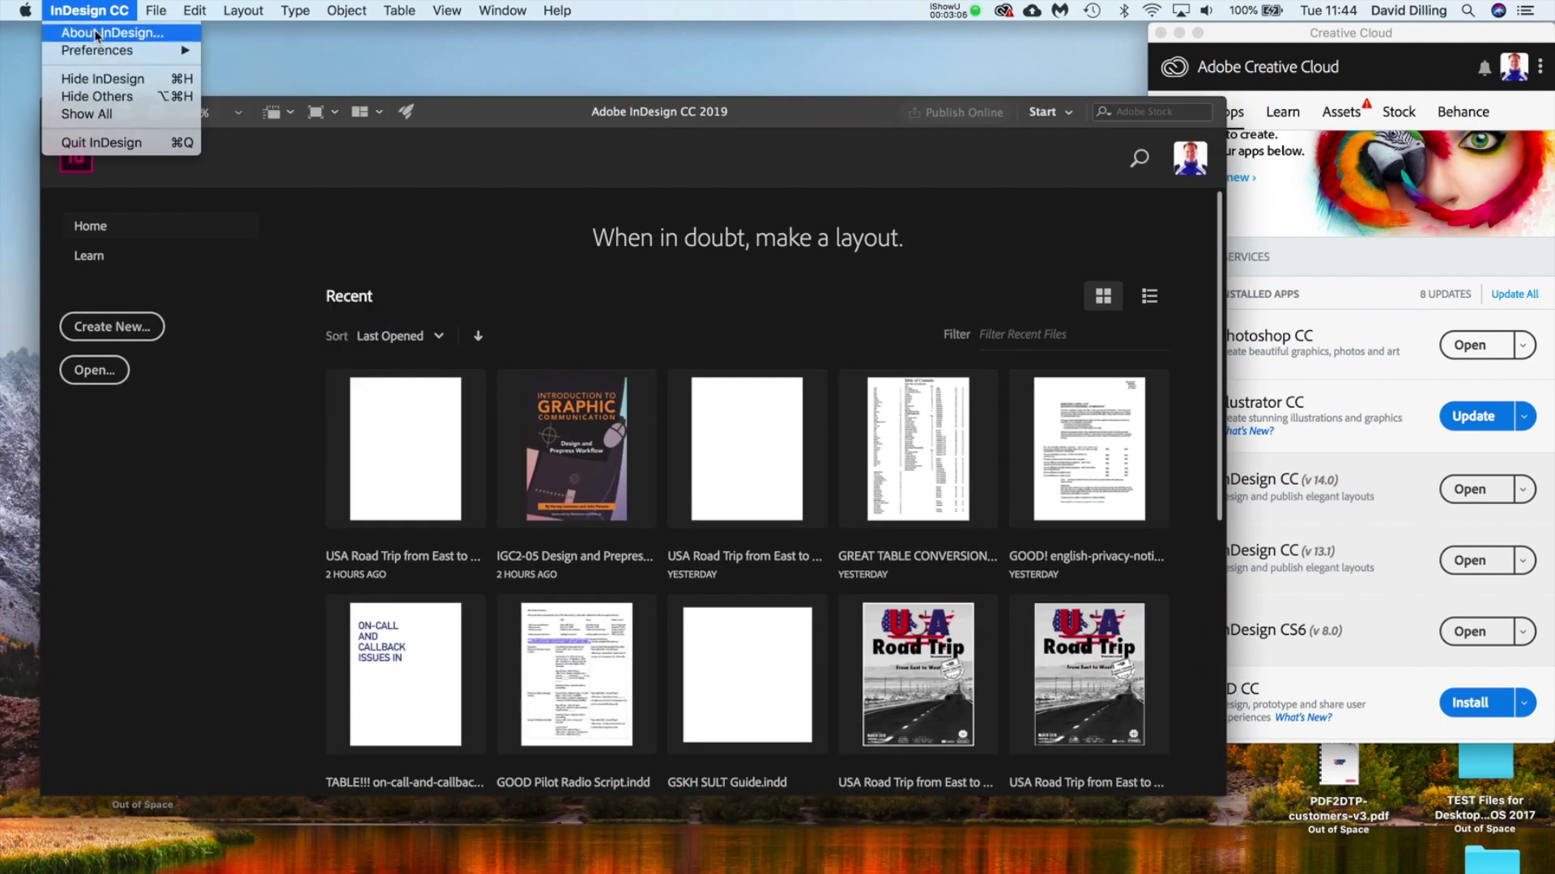
{"action": "left_click", "coordinate": [668, 370]}
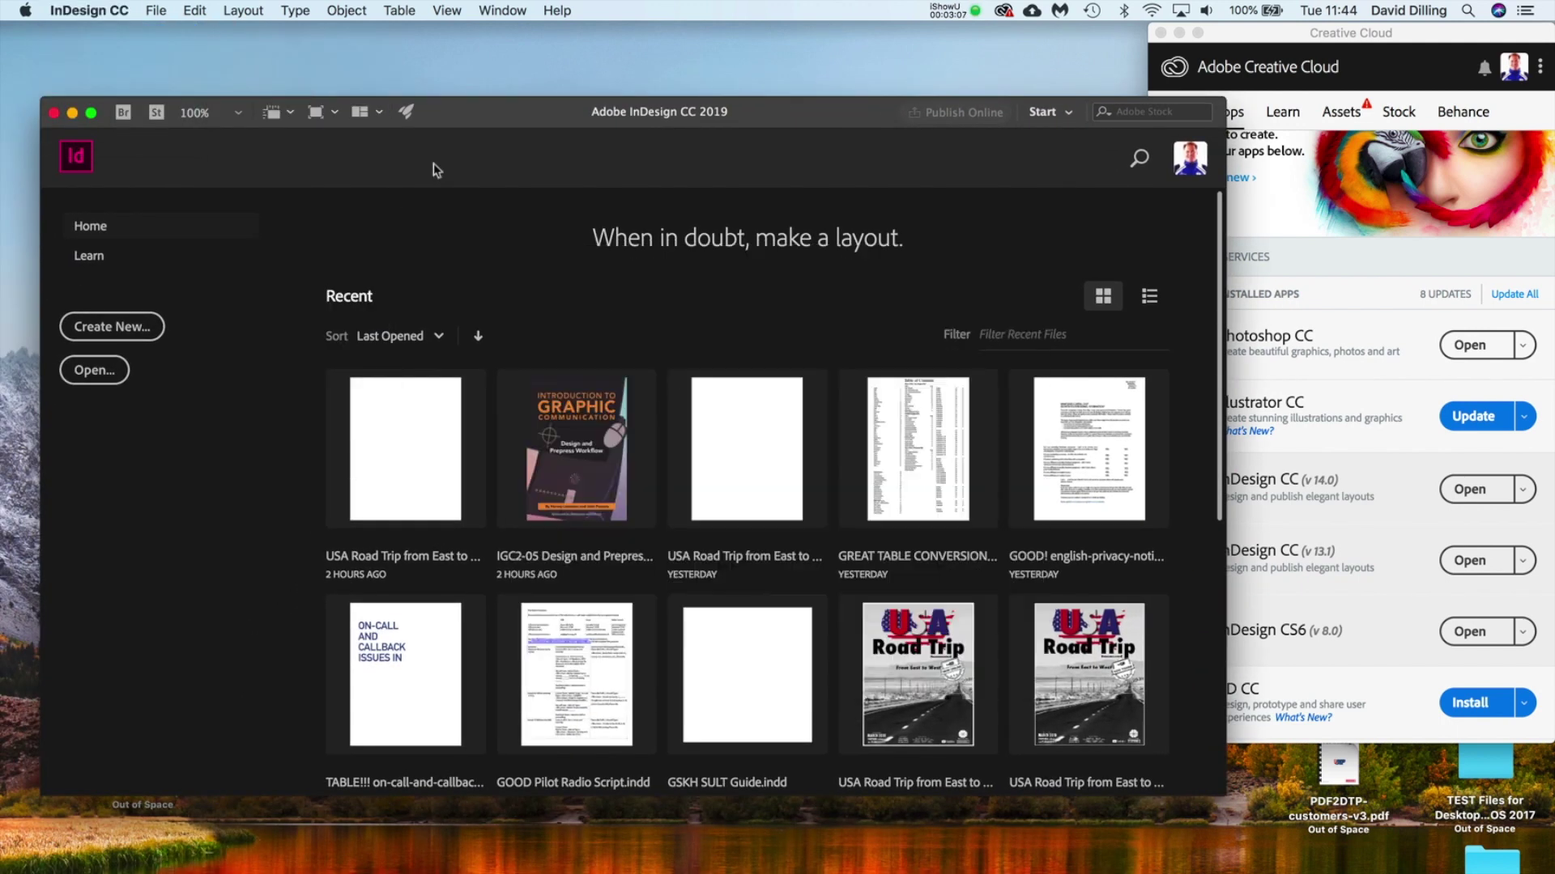
{"action": "left_click", "coordinate": [103, 8]}
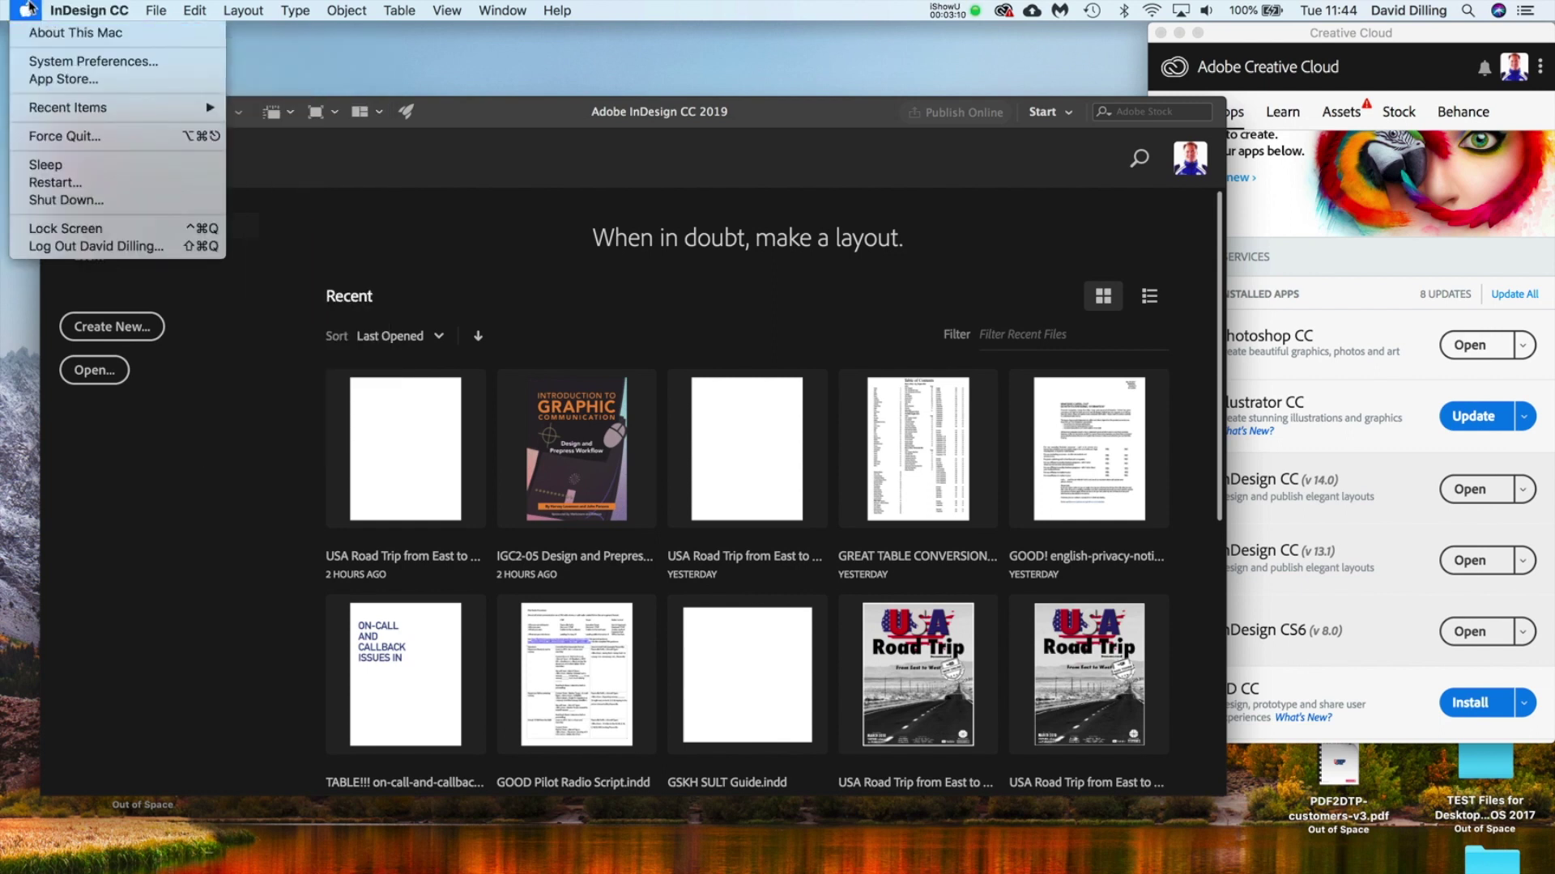
{"action": "left_click", "coordinate": [512, 123]}
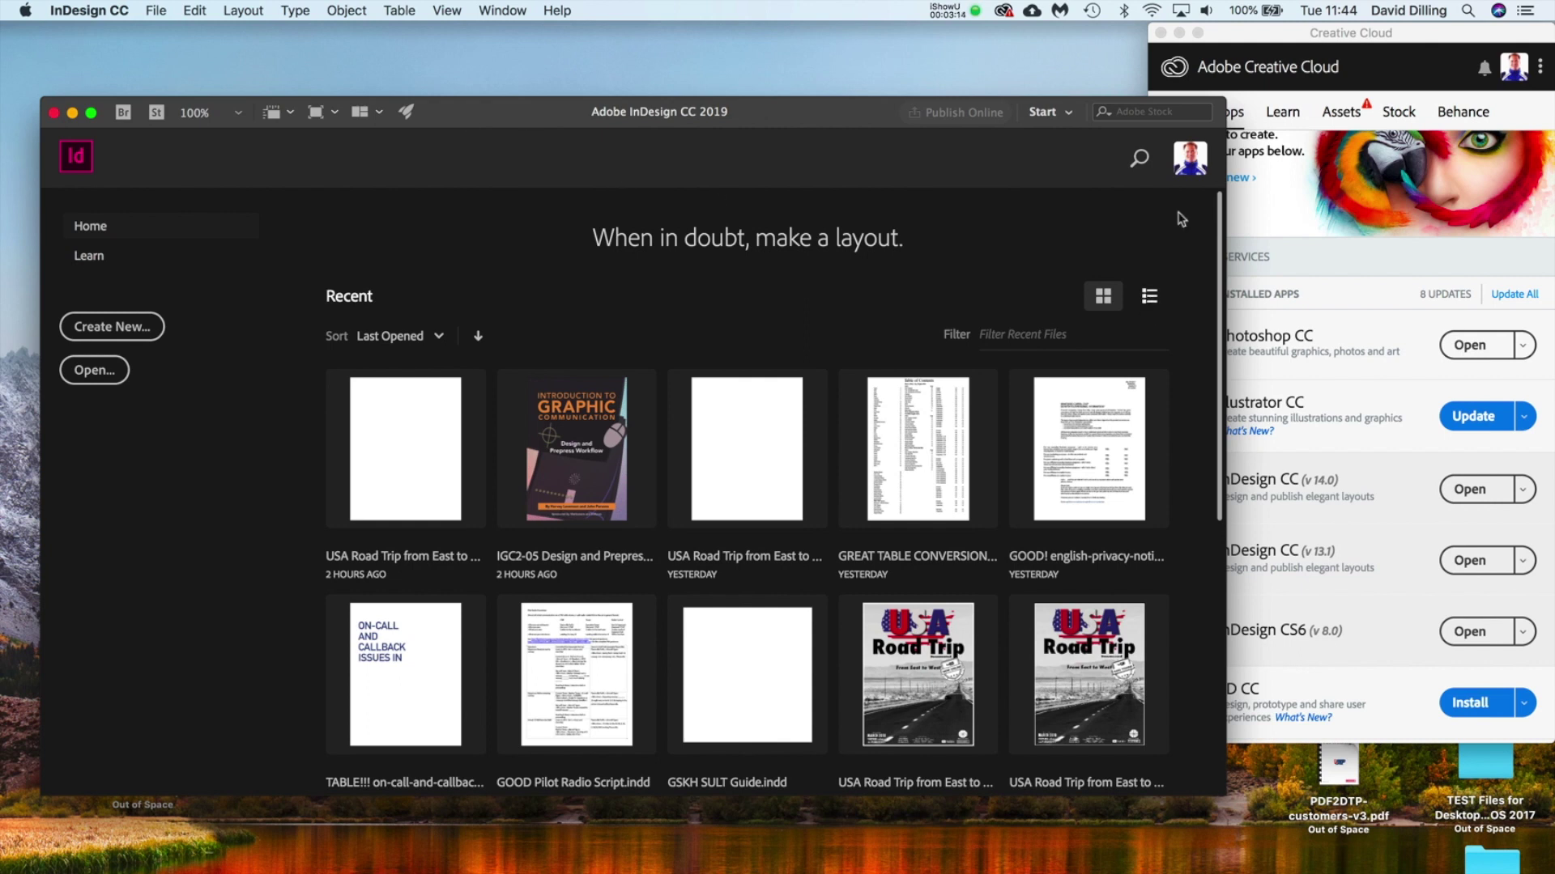
{"action": "scroll", "coordinate": [1219, 267], "scroll_direction": "down", "scroll_amount": 3}
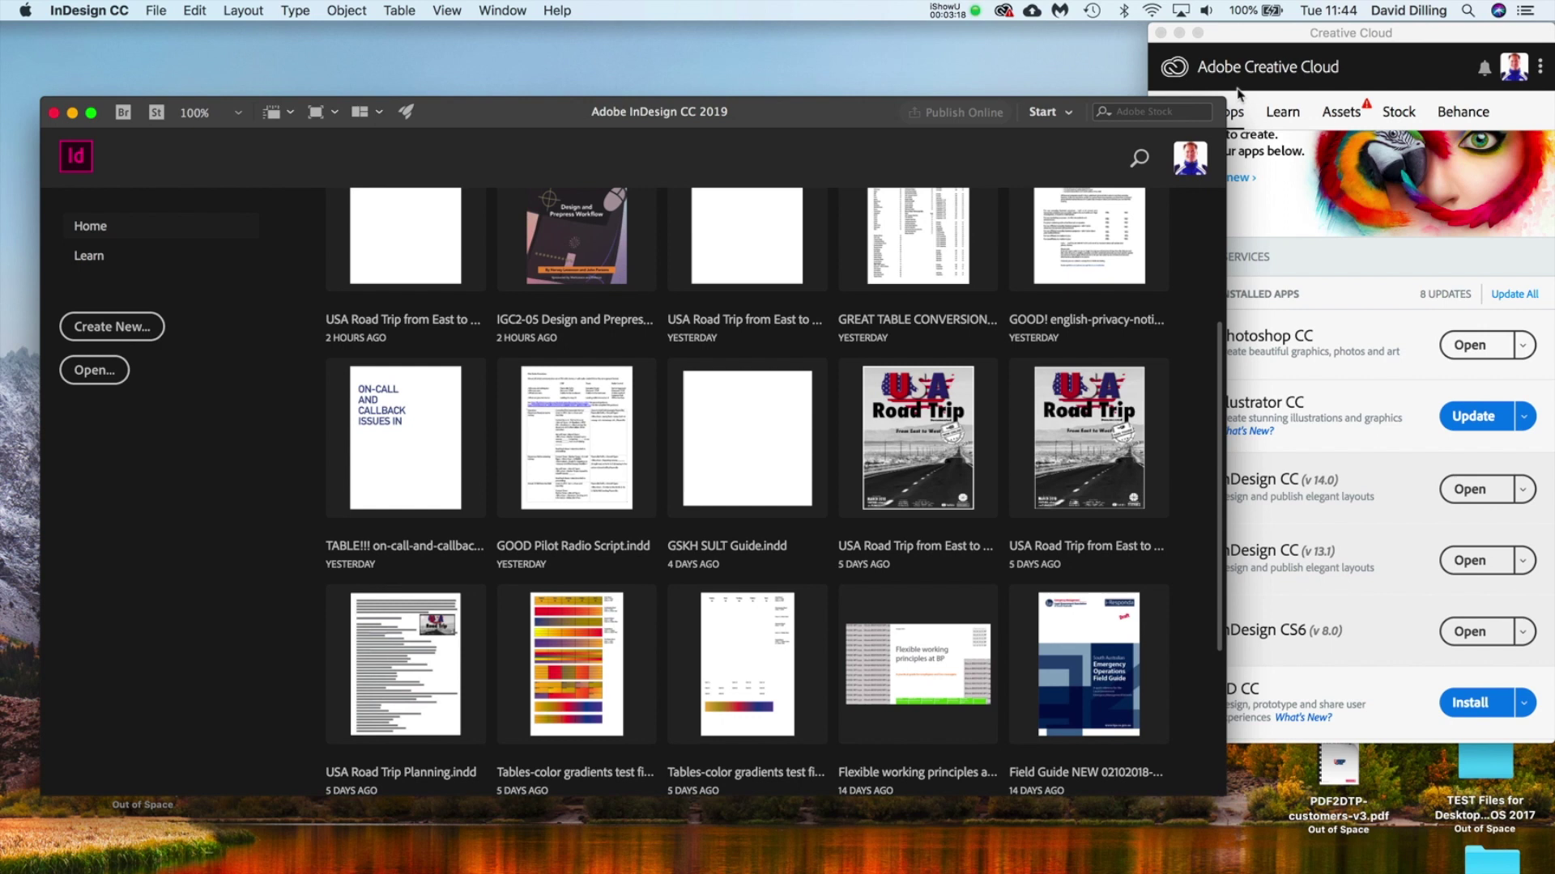
{"action": "left_click_drag", "start_coordinate": [469, 120], "coordinate": [459, 135]}
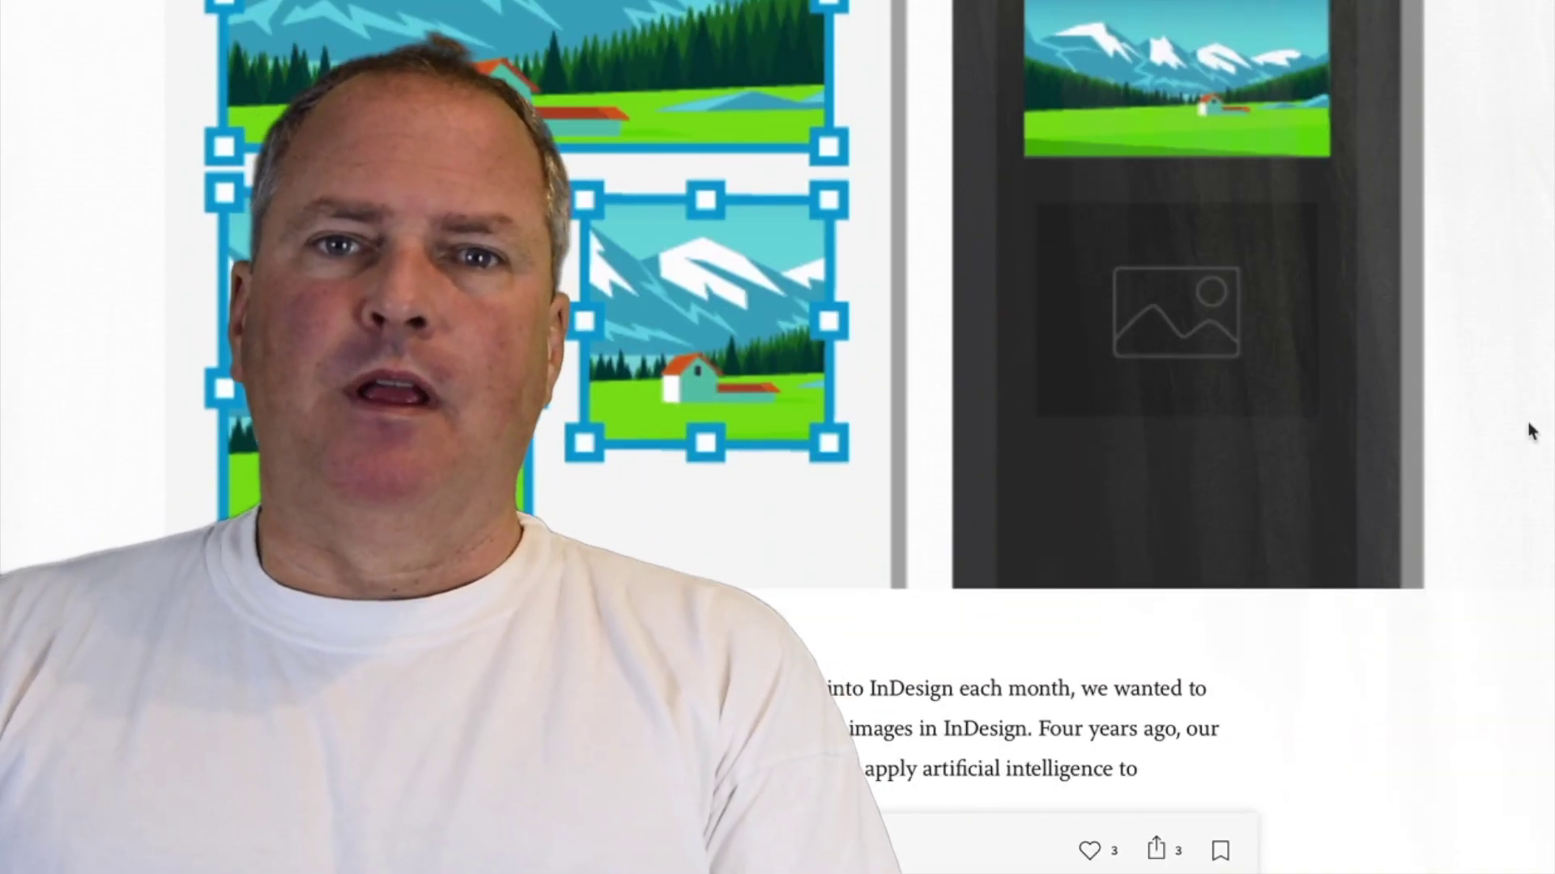
{"action": "scroll", "coordinate": [1530, 431], "scroll_direction": "up", "scroll_amount": 2}
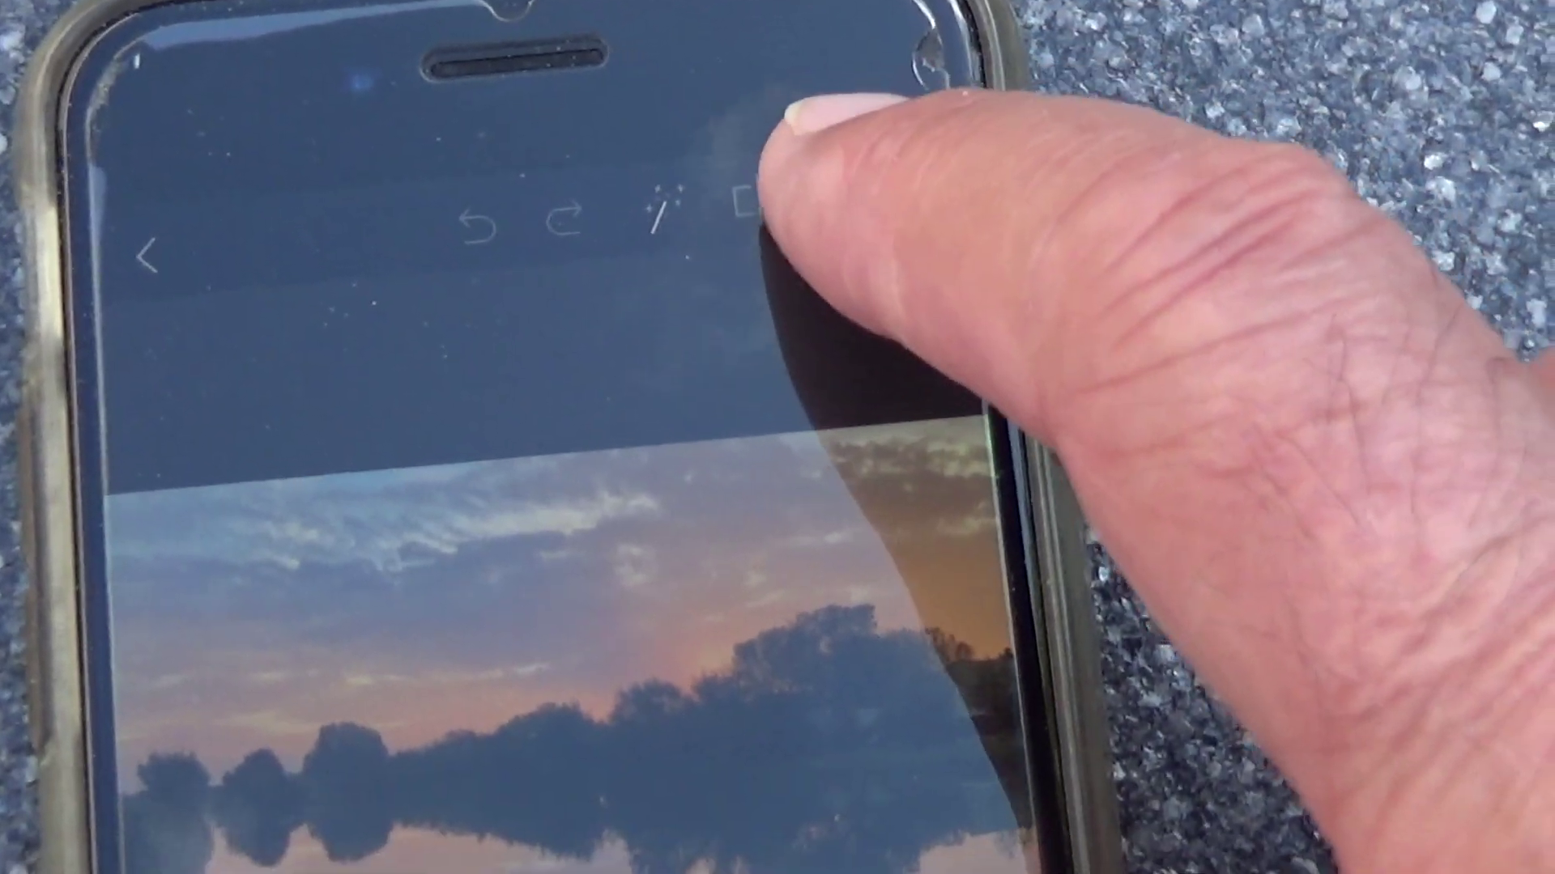
Open the share screen for the sunset photo (4032 x 3024 px, JPEG Quality 85%)
{"action": "left_click", "coordinate": [758, 202]}
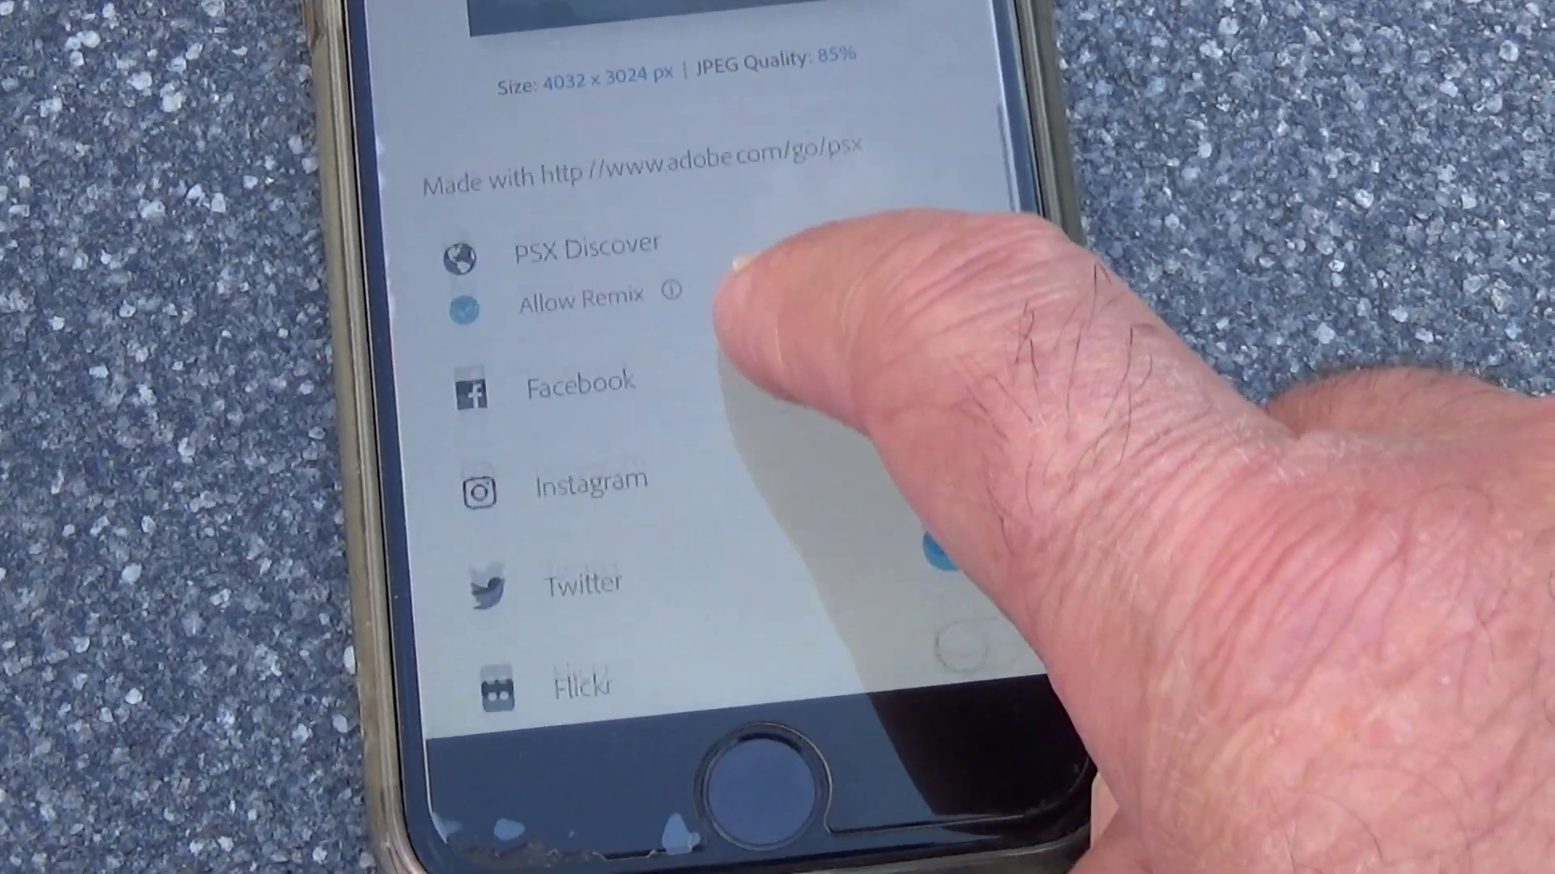
Send the edited sunset photo from the Send To list to Photoshop CC
{"action": "scroll", "coordinate": [745, 380], "scroll_direction": "down", "scroll_amount": 5}
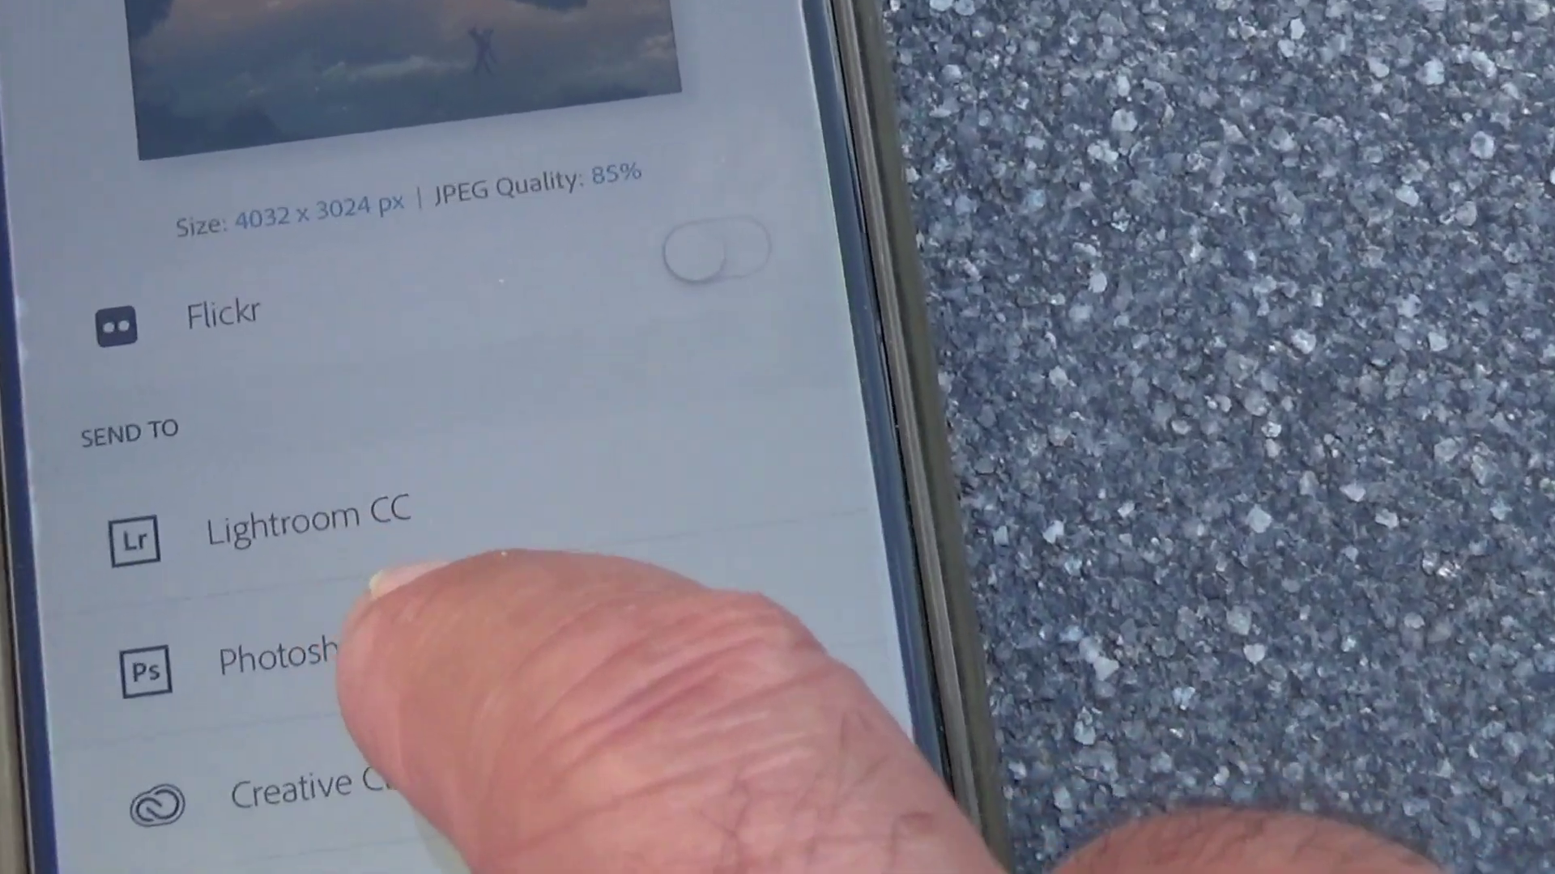
{"action": "left_click", "coordinate": [373, 640]}
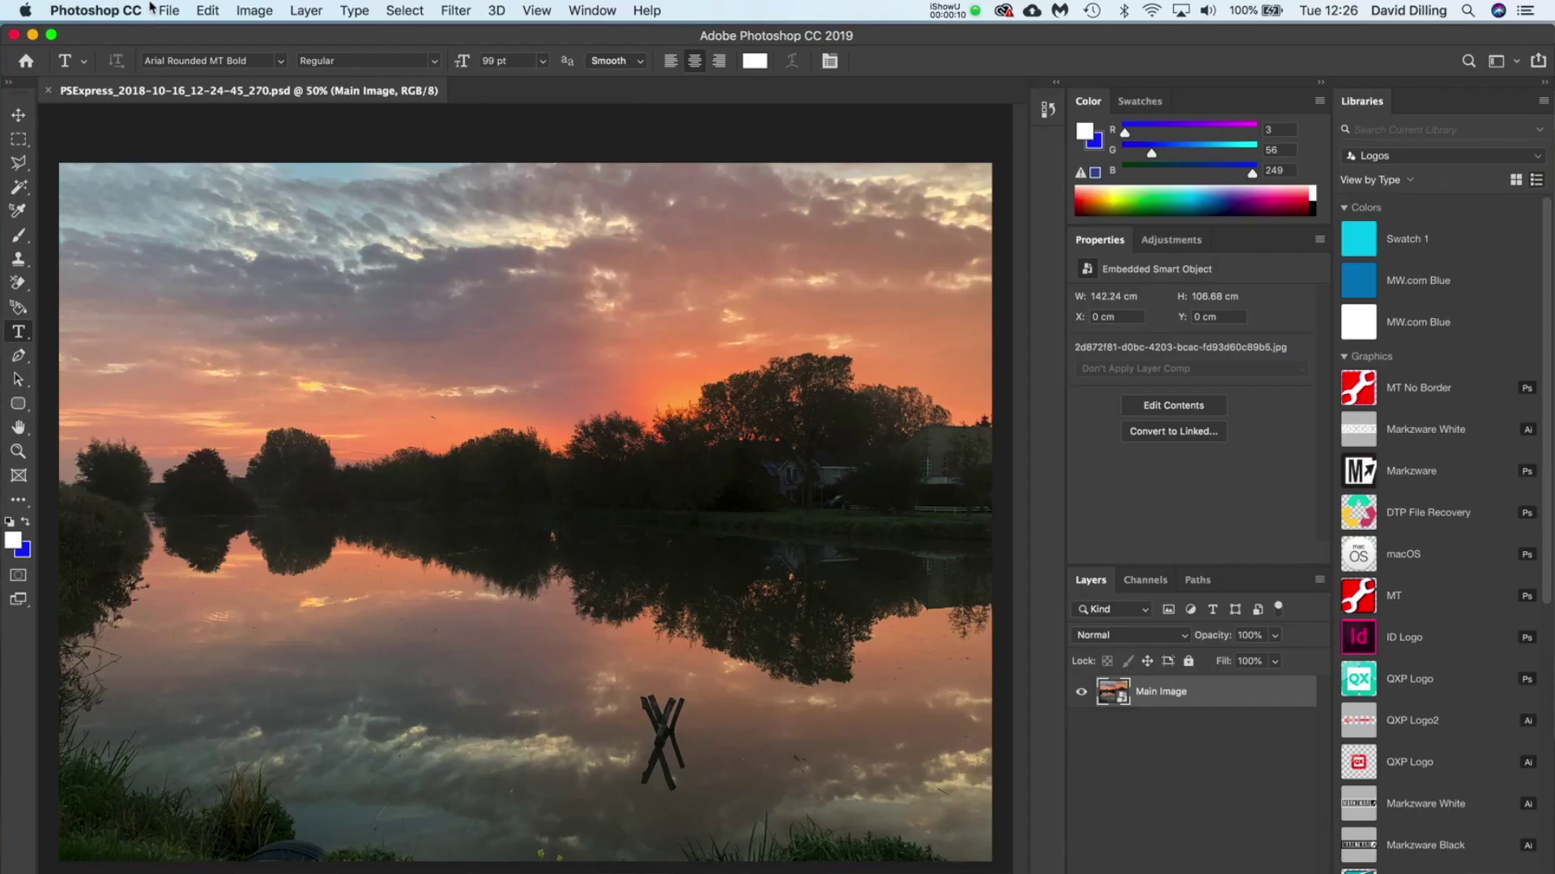
Open File Info for PSExpress_2018-10-16_12-24-45_270.psd to review its metadata
{"action": "left_click", "coordinate": [380, 23]}
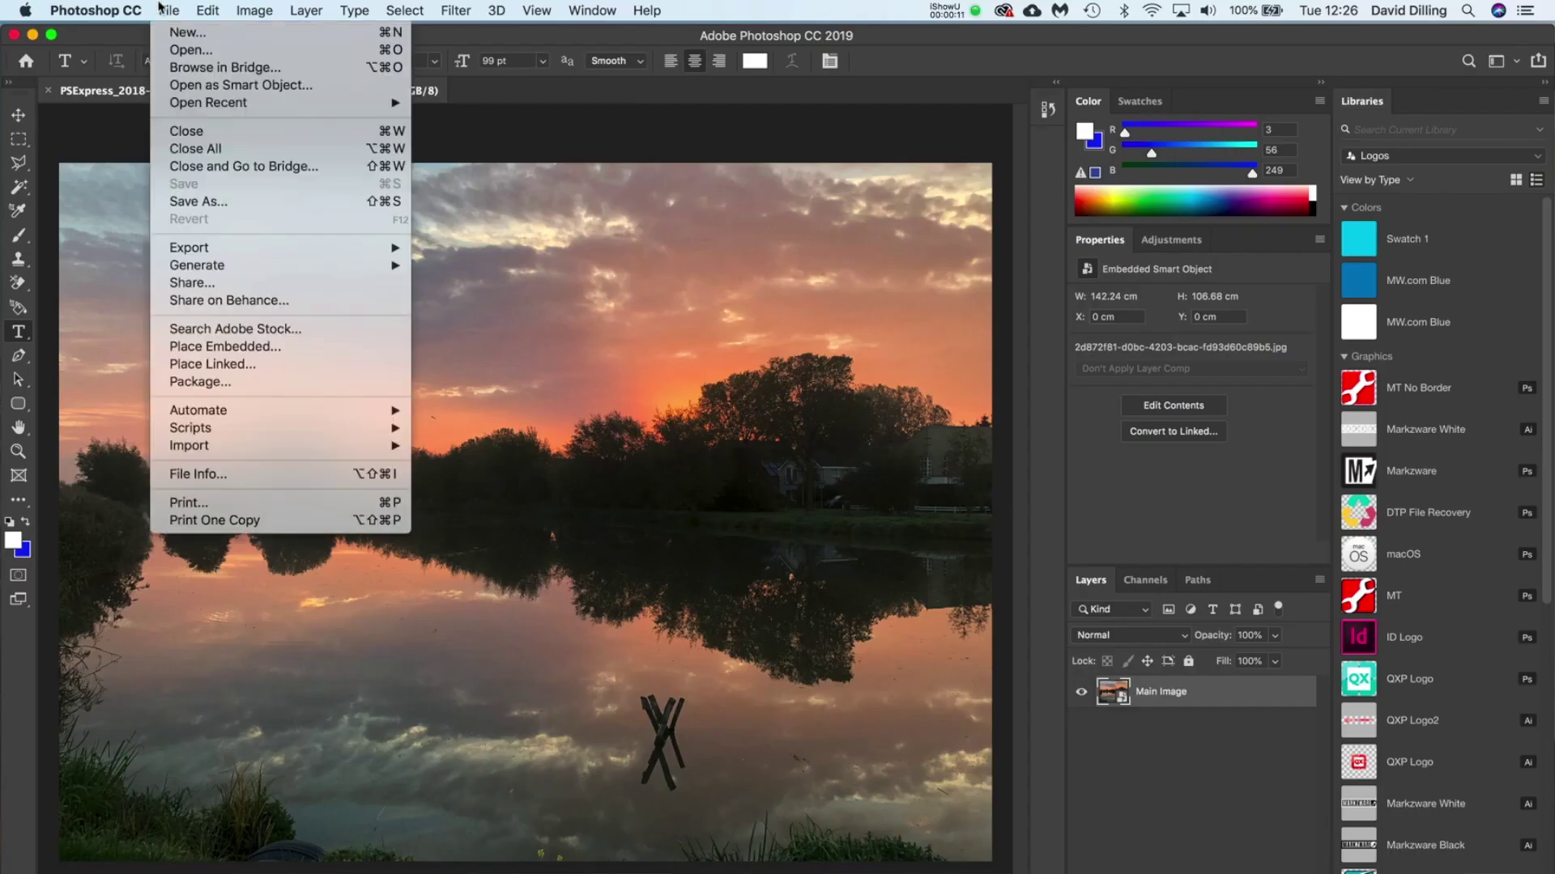
{"action": "left_click", "coordinate": [228, 470]}
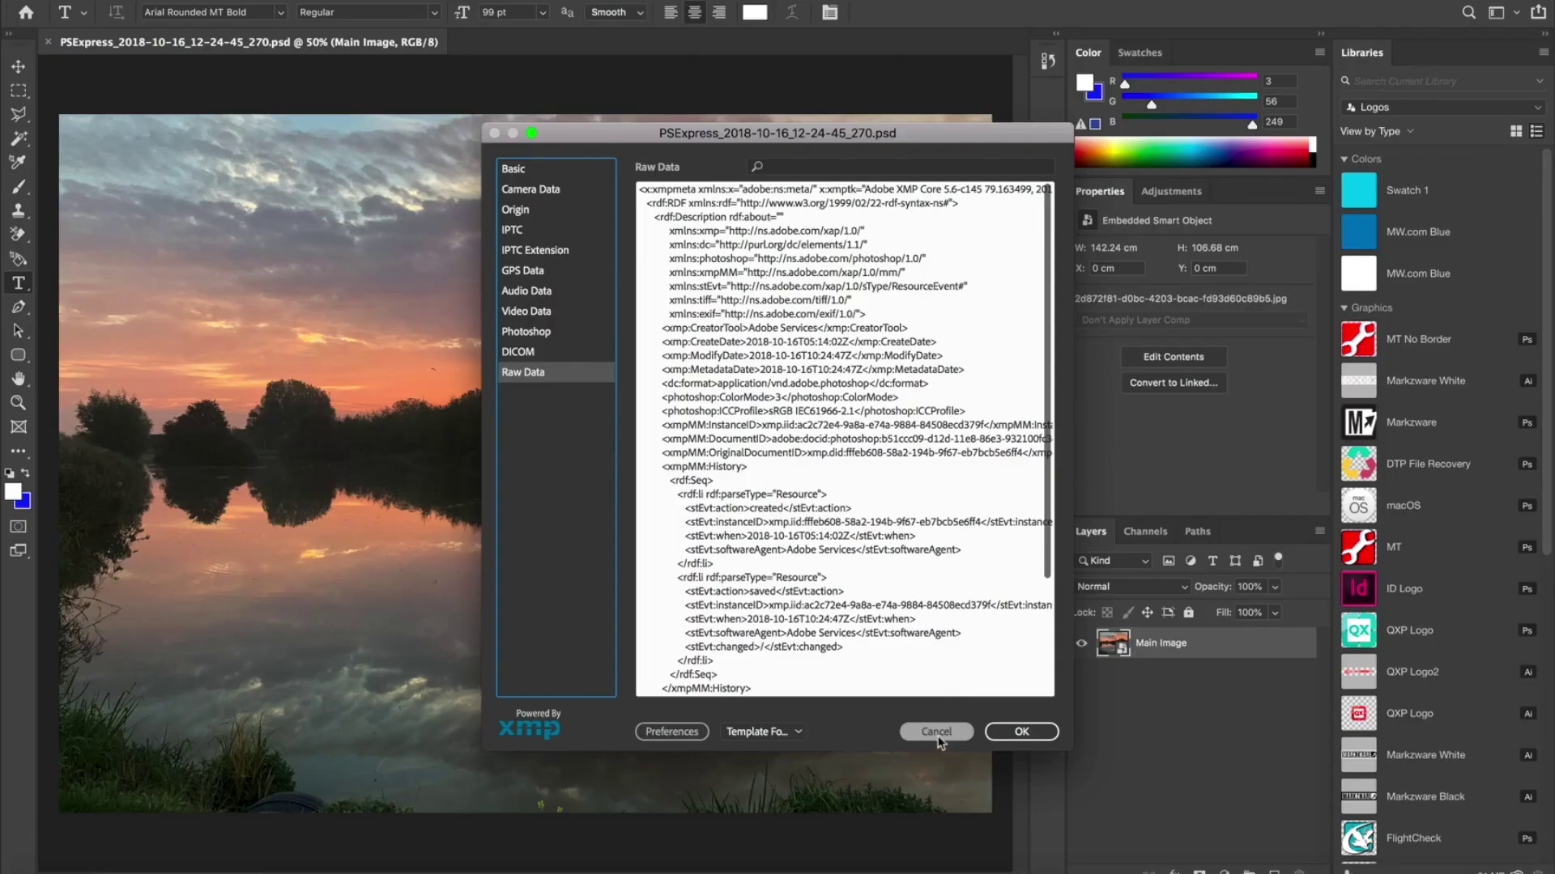
Dismiss the File Info dialog to return to the sunset photo document
{"action": "key", "text": "Return"}
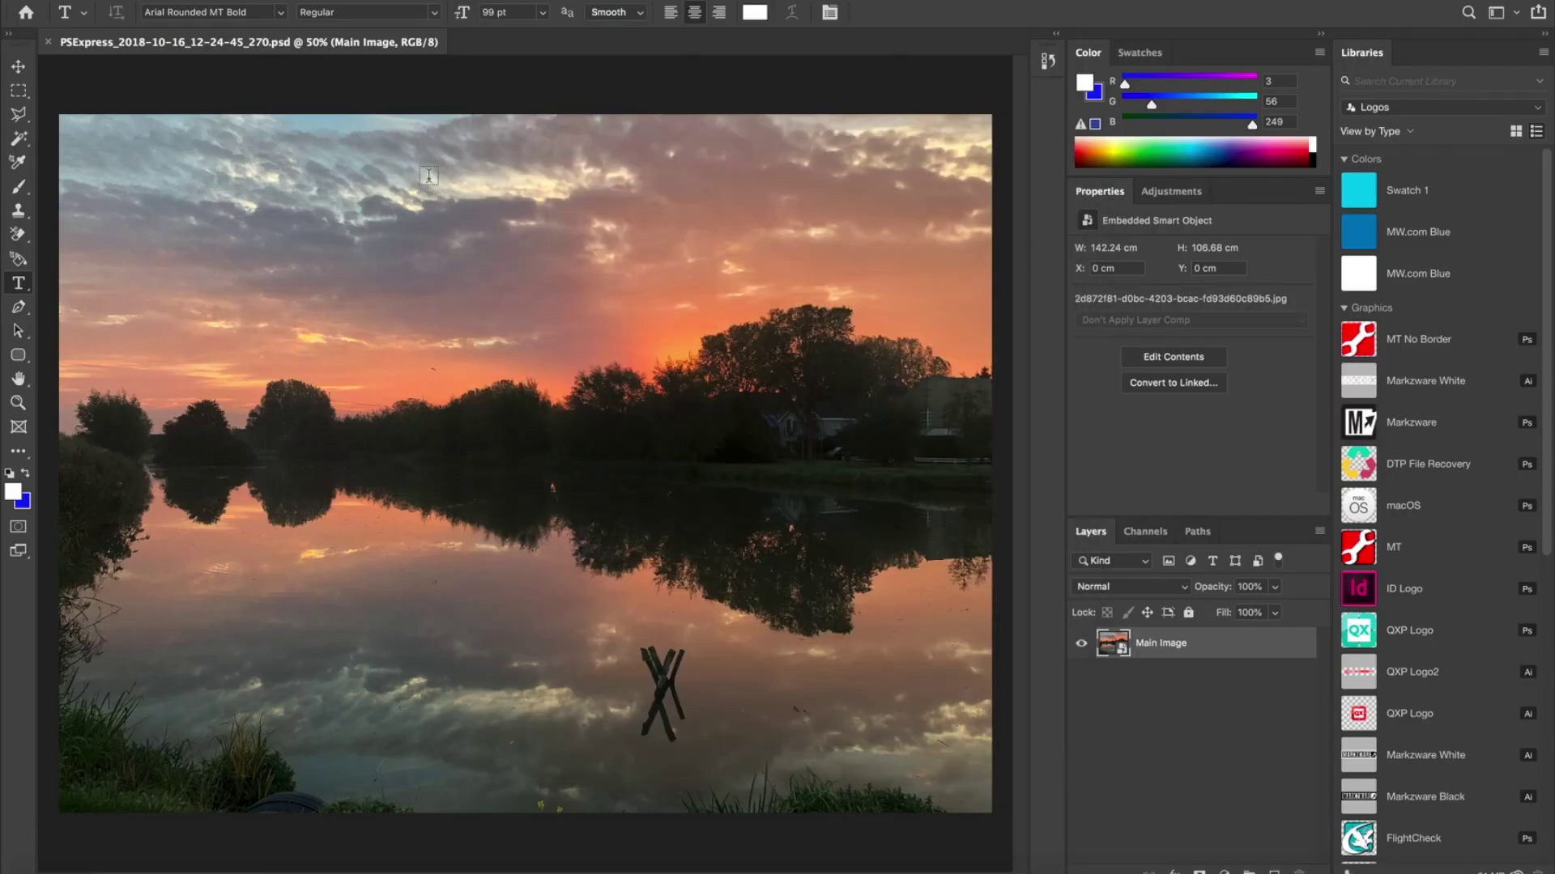